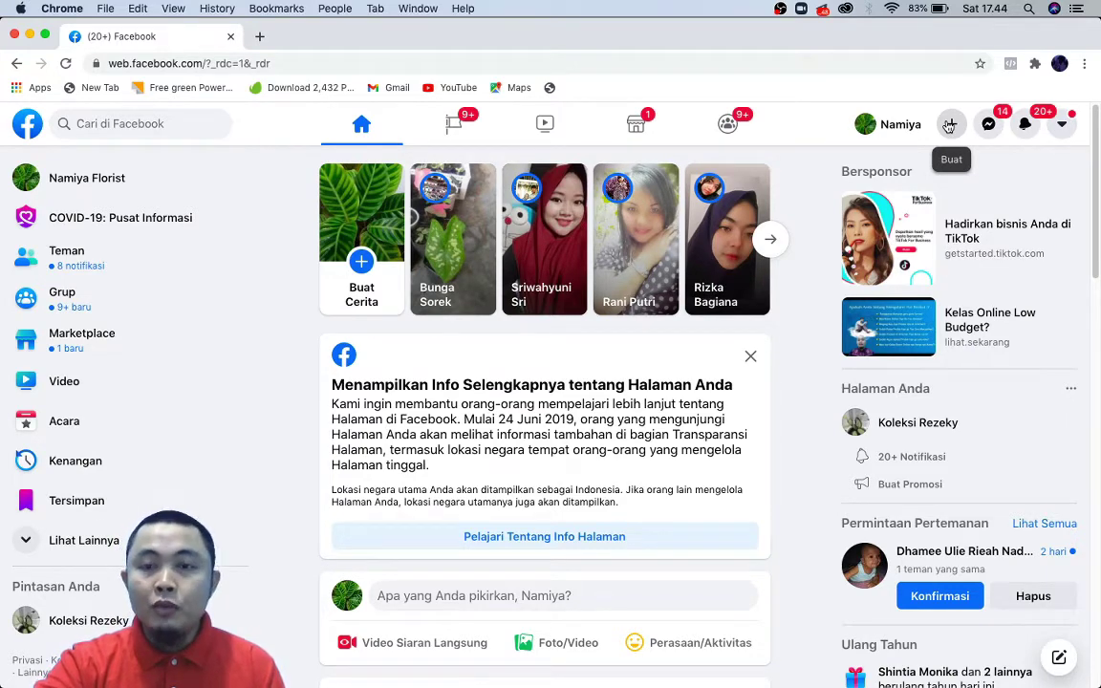
Start creating an ad (Iklan) from Facebook to open Ads Manager, and dismiss the new campaign dialog
left_click(948, 127)
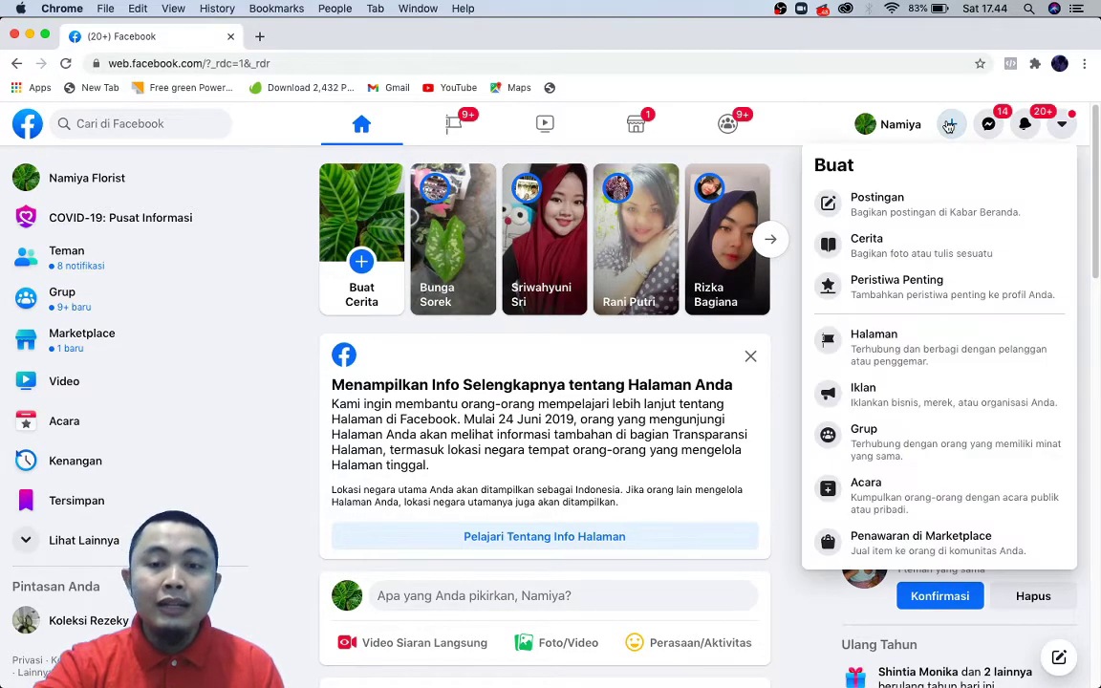
left_click(920, 409)
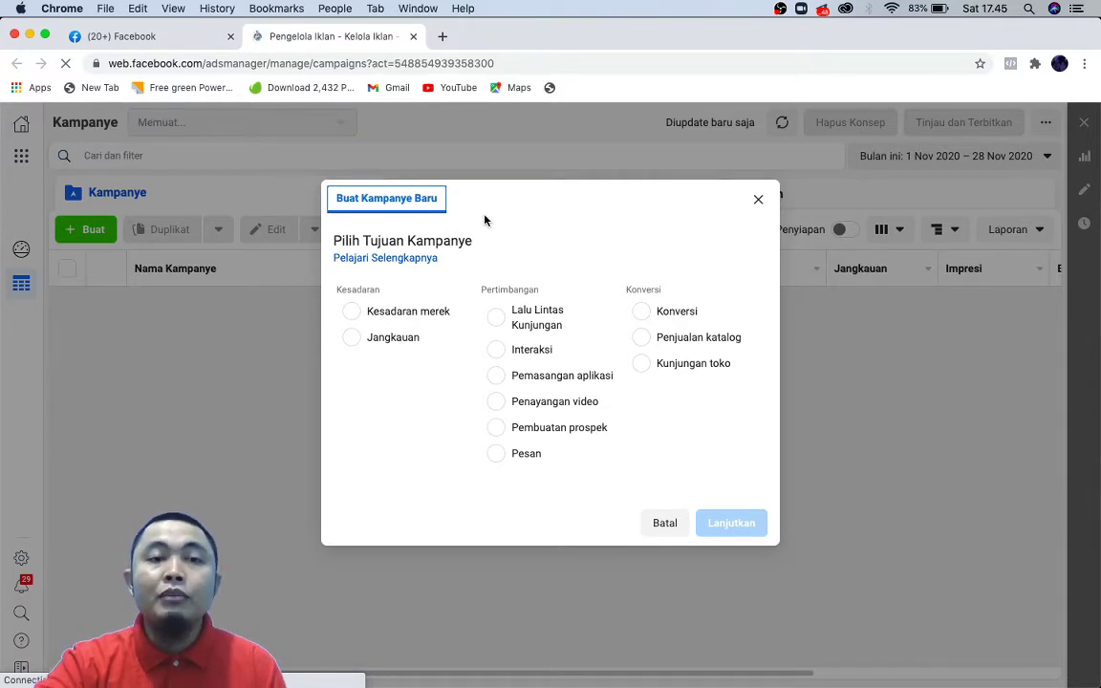
left_click(756, 202)
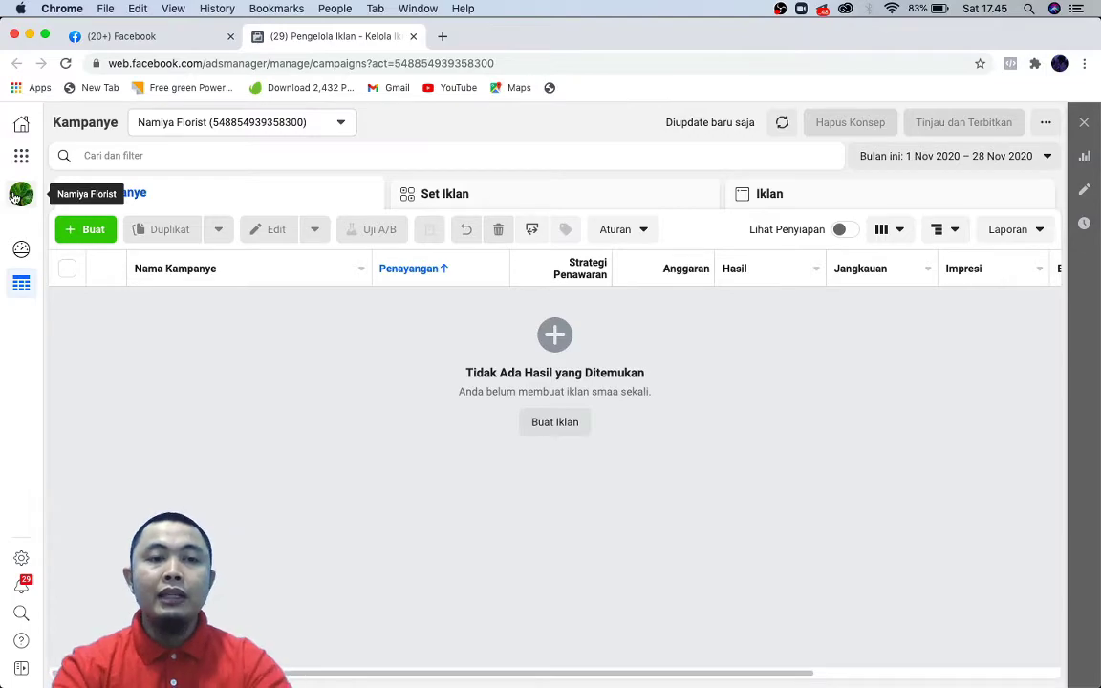
Switch Ads Manager from the personal account to the Business Manager account and check its list of ad accounts
scroll(15, 198, "up", 5)
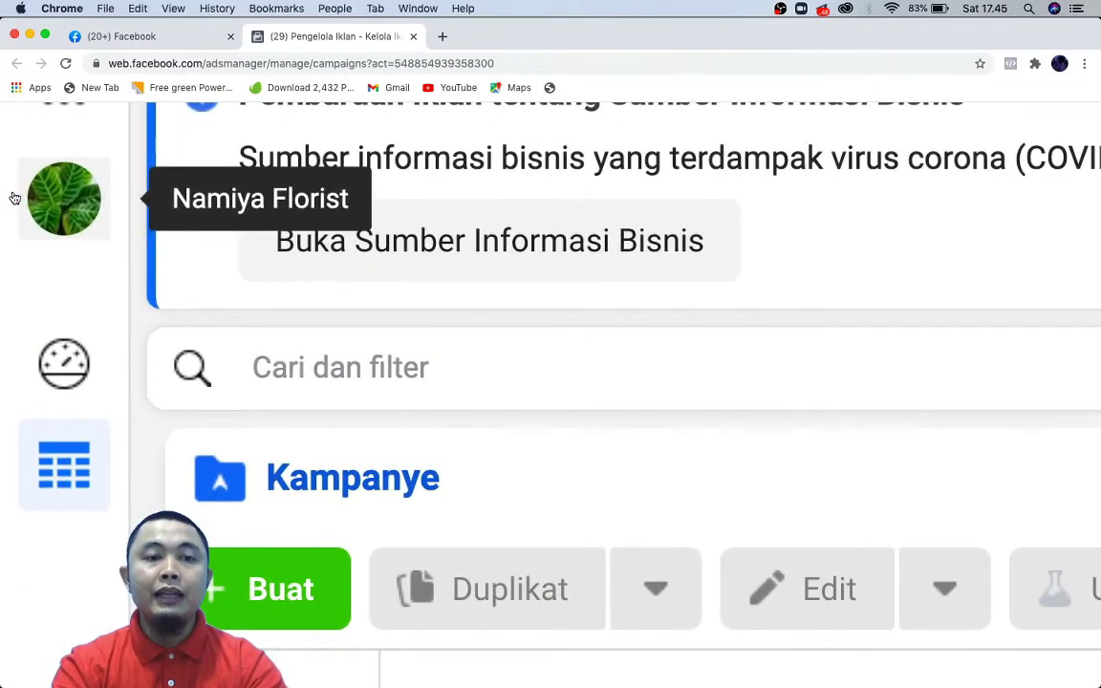
scroll(55, 208, "down", 5)
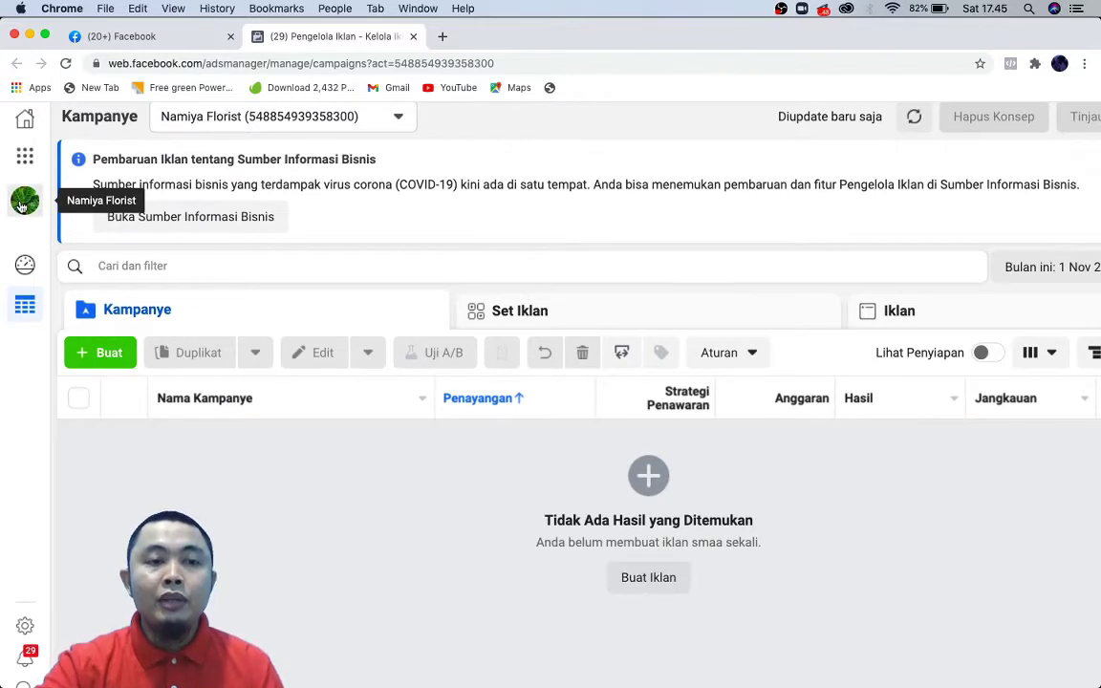
left_click(22, 206)
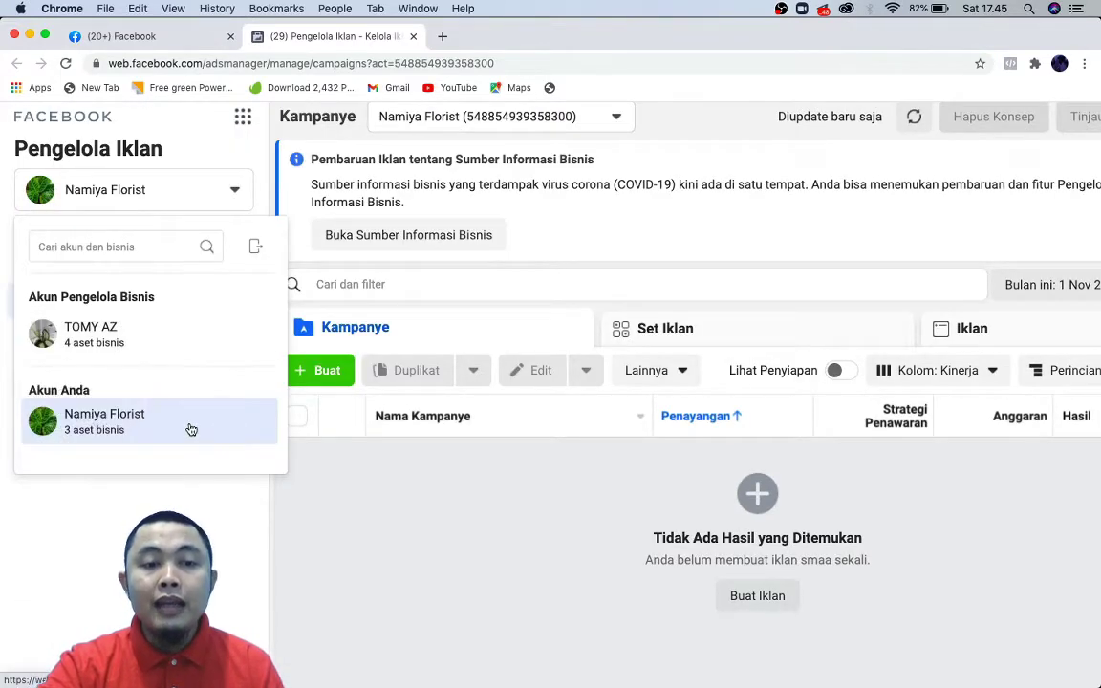
mouse_move(191, 430)
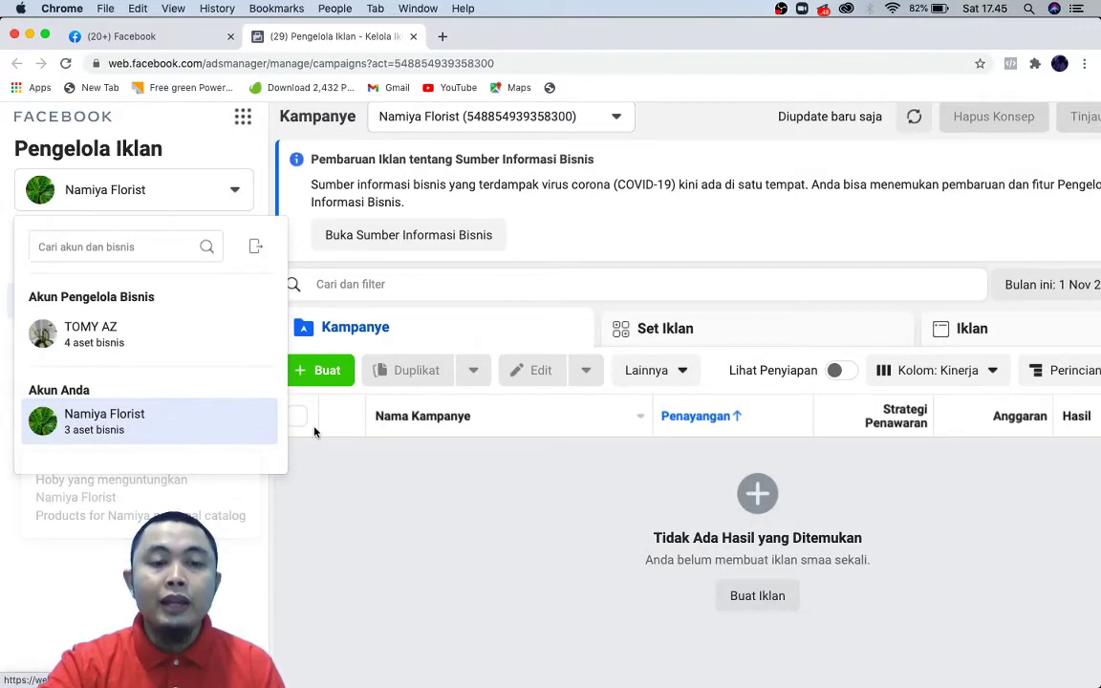
left_click(86, 338)
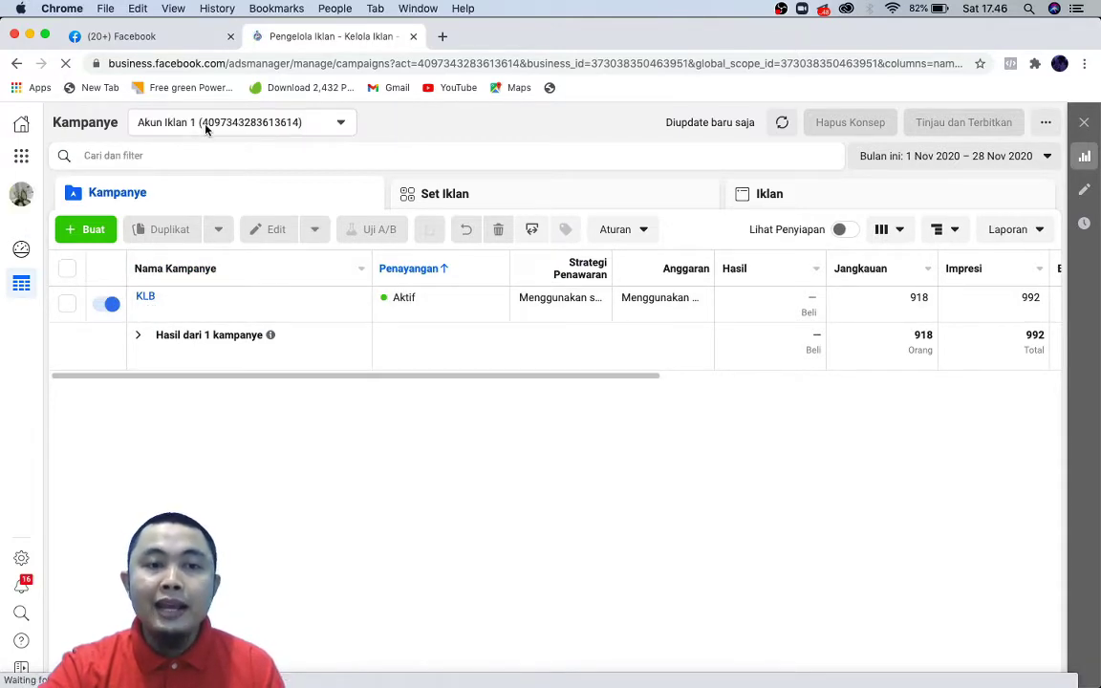
left_click(206, 128)
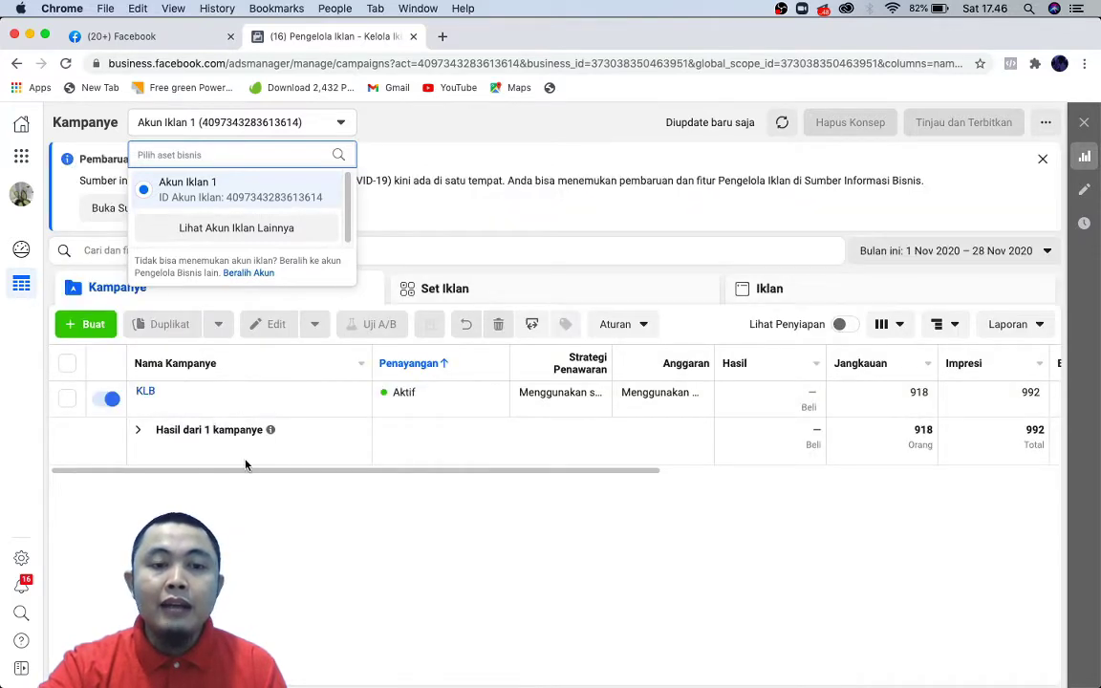
left_click(285, 504)
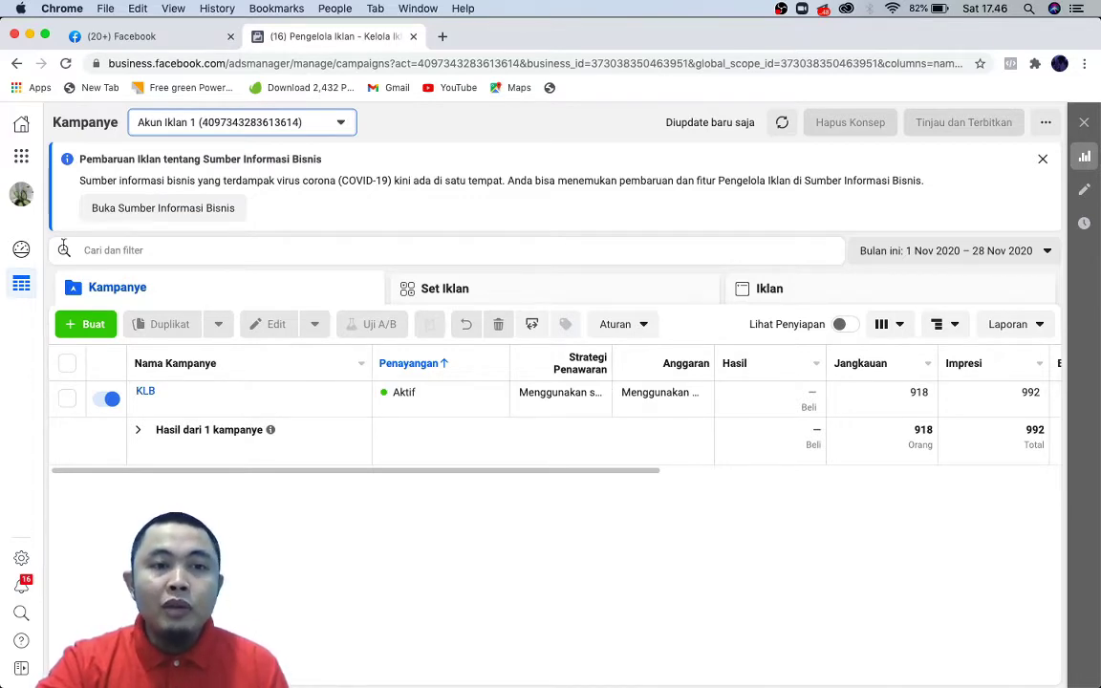
Open the payment methods (Pembayaran) in Pengaturan Bisnis and examine the saved card and its connected ad accounts
left_click(25, 162)
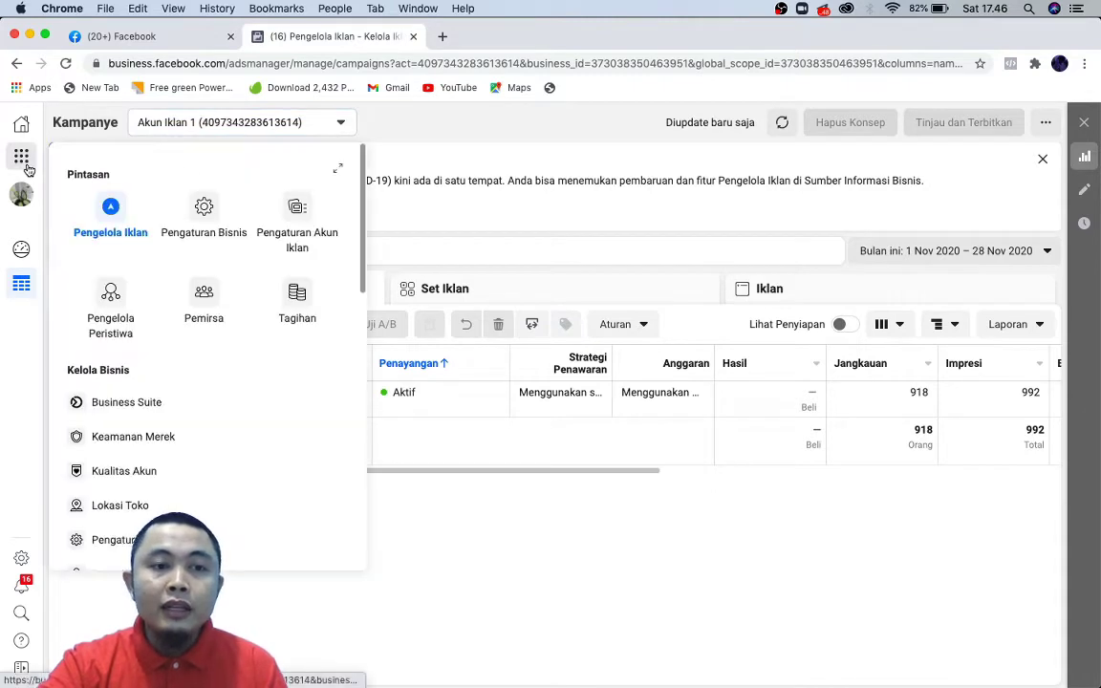
left_click(222, 227)
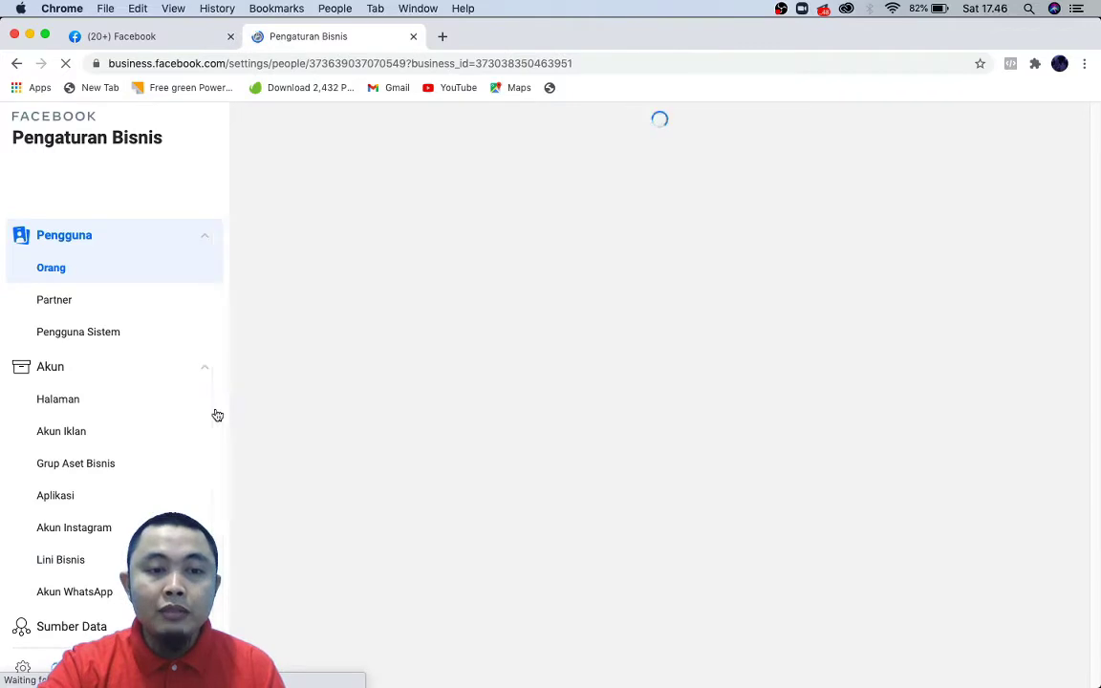
scroll(162, 491, "down", 5)
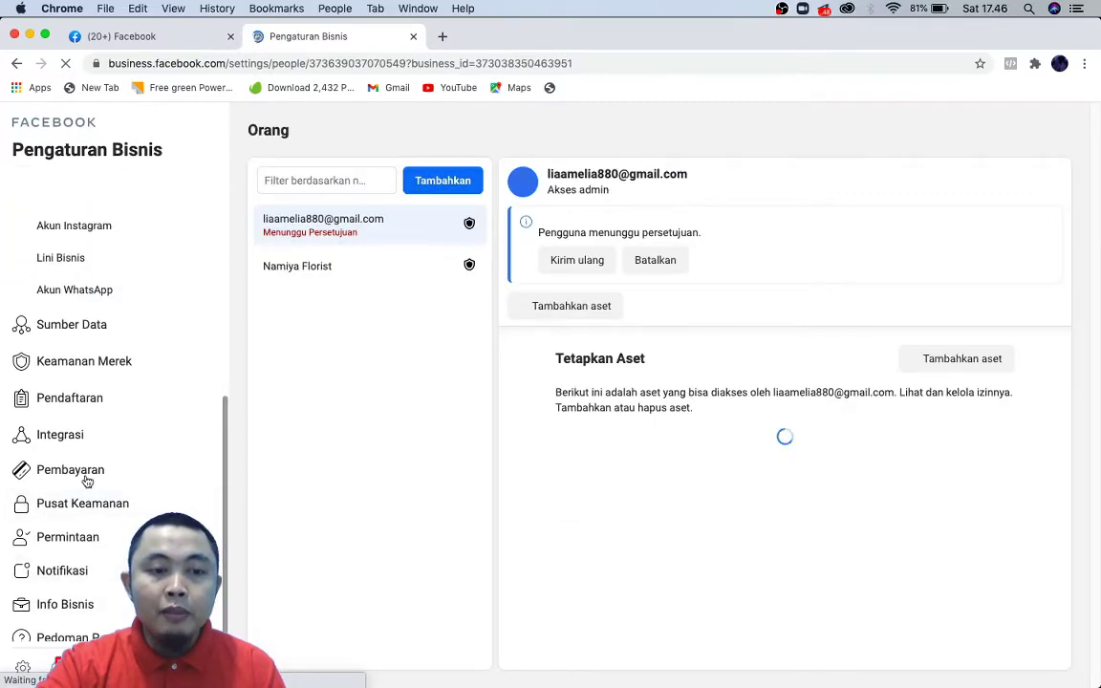
left_click(86, 476)
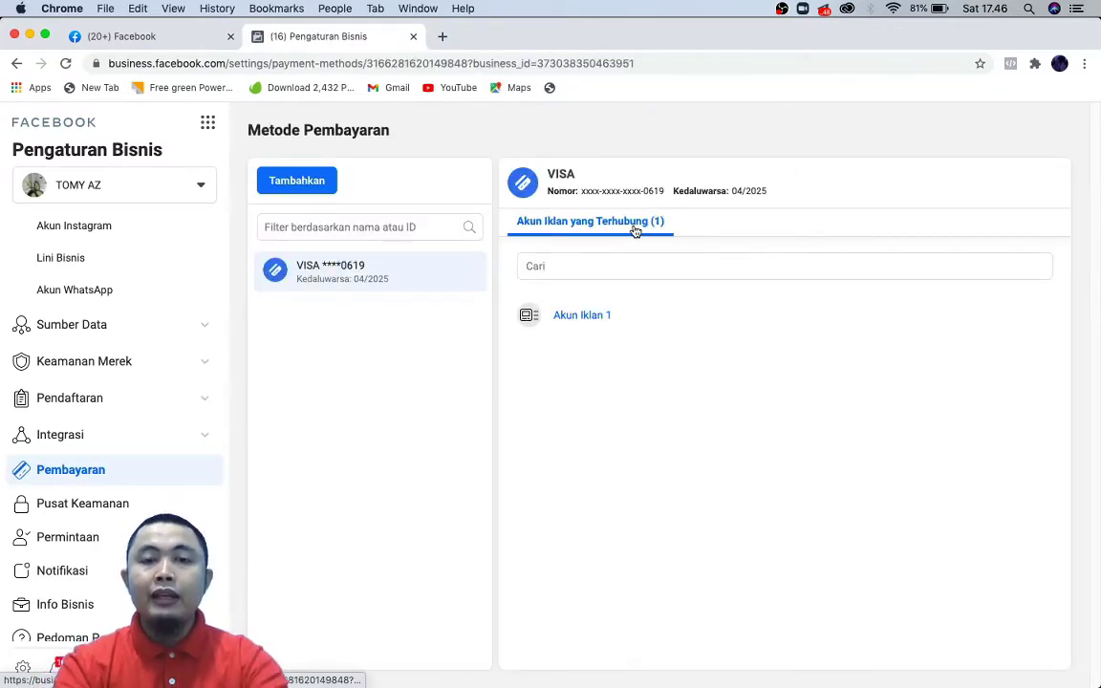
scroll(634, 231, "up", 5)
scroll(634, 231, "up", 3)
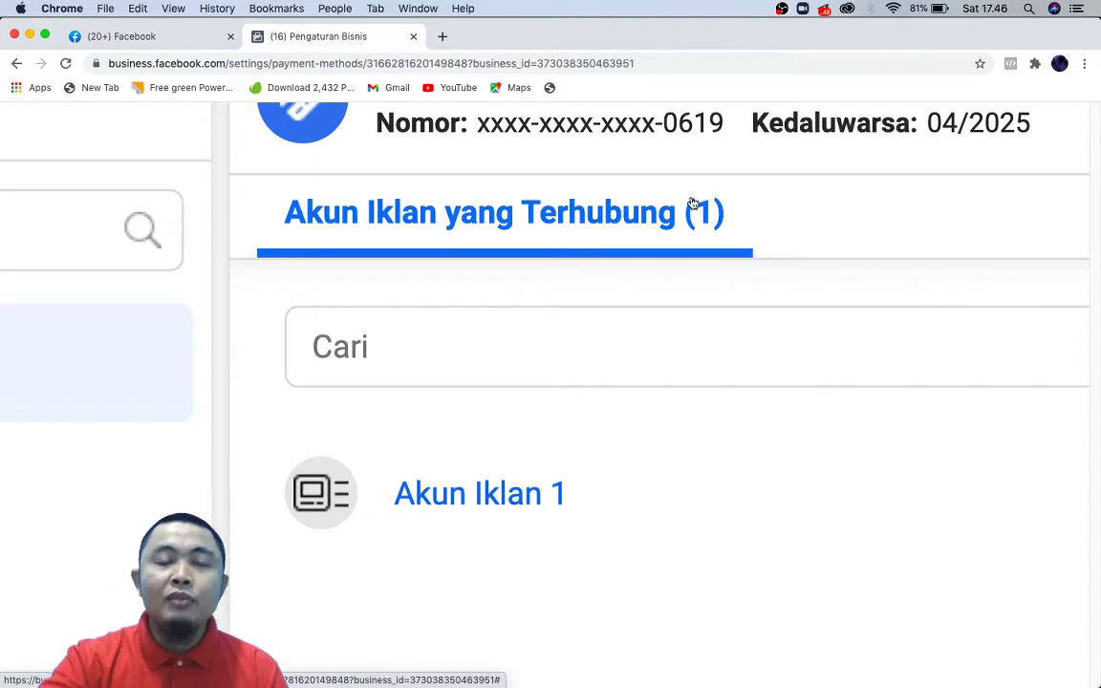
scroll(693, 204, "up", 2)
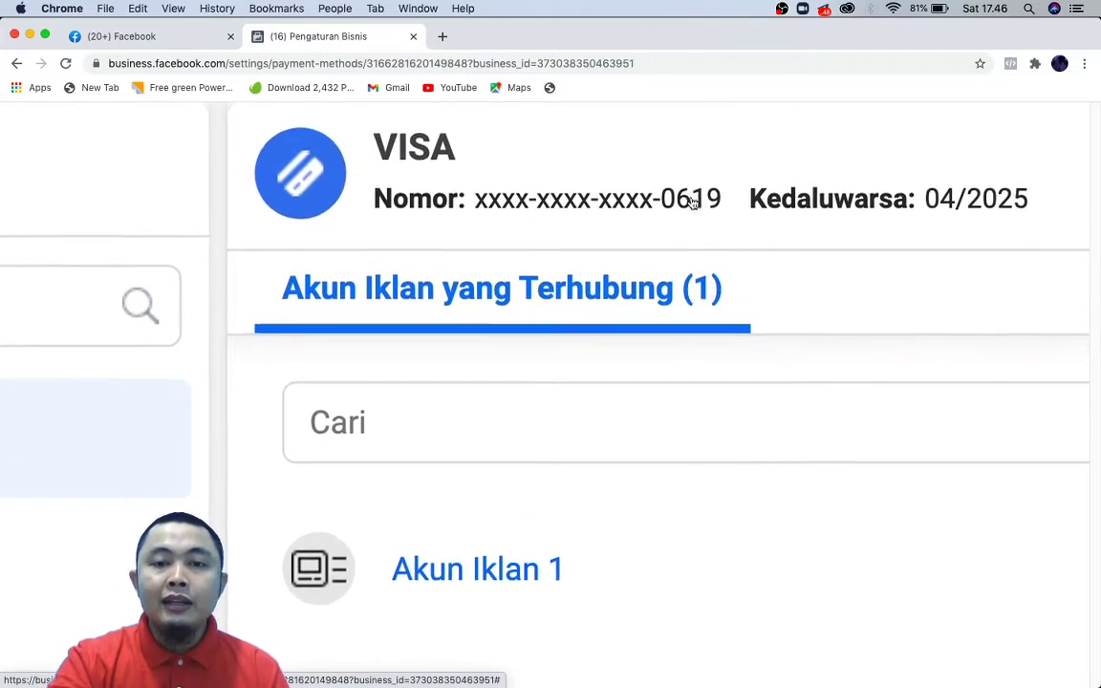
scroll(693, 203, "down", 2)
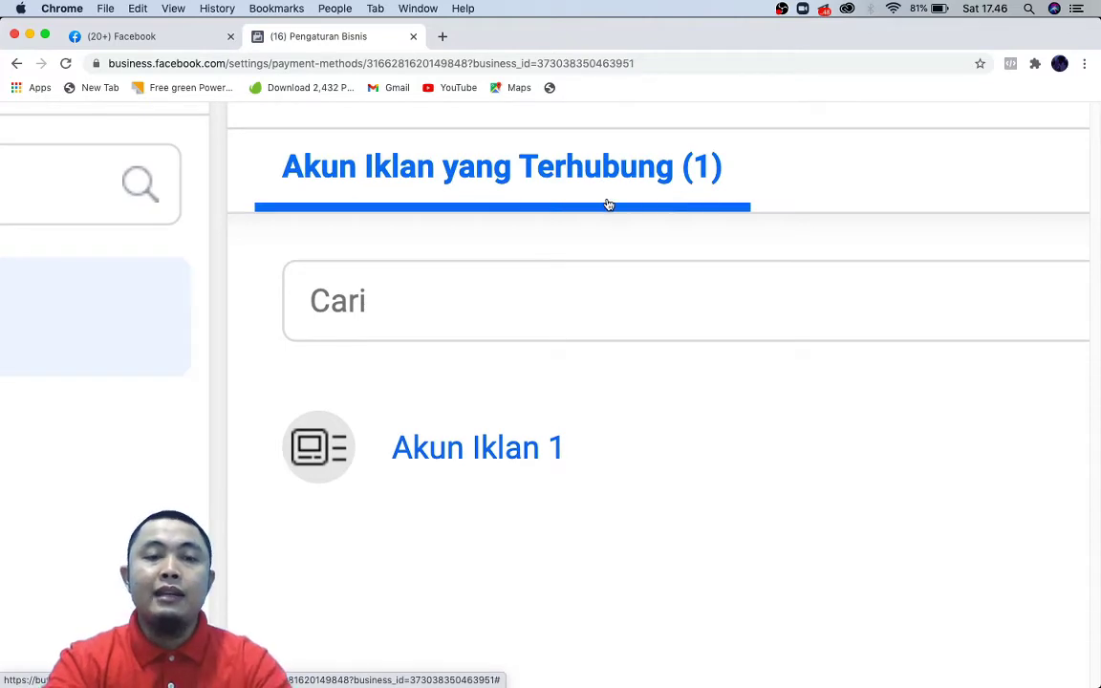
scroll(608, 205, "down", 5)
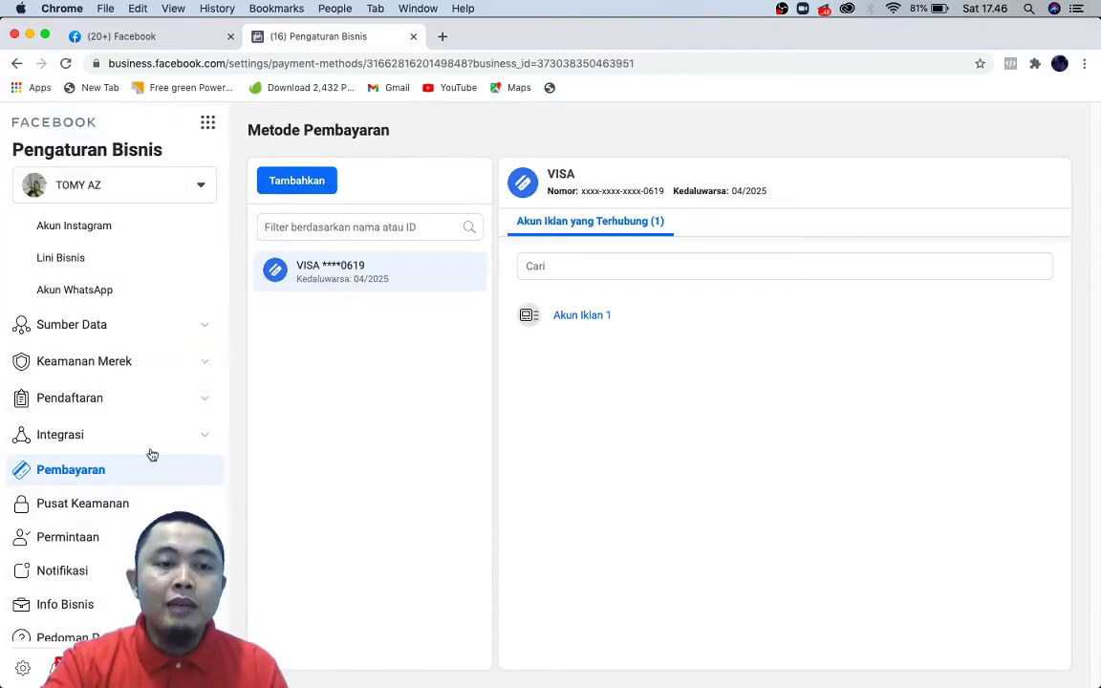
Open the ad accounts (Akun Iklan) in the business settings and review the connected assets and people of Akun Iklan 1
scroll(134, 278, "up", 5)
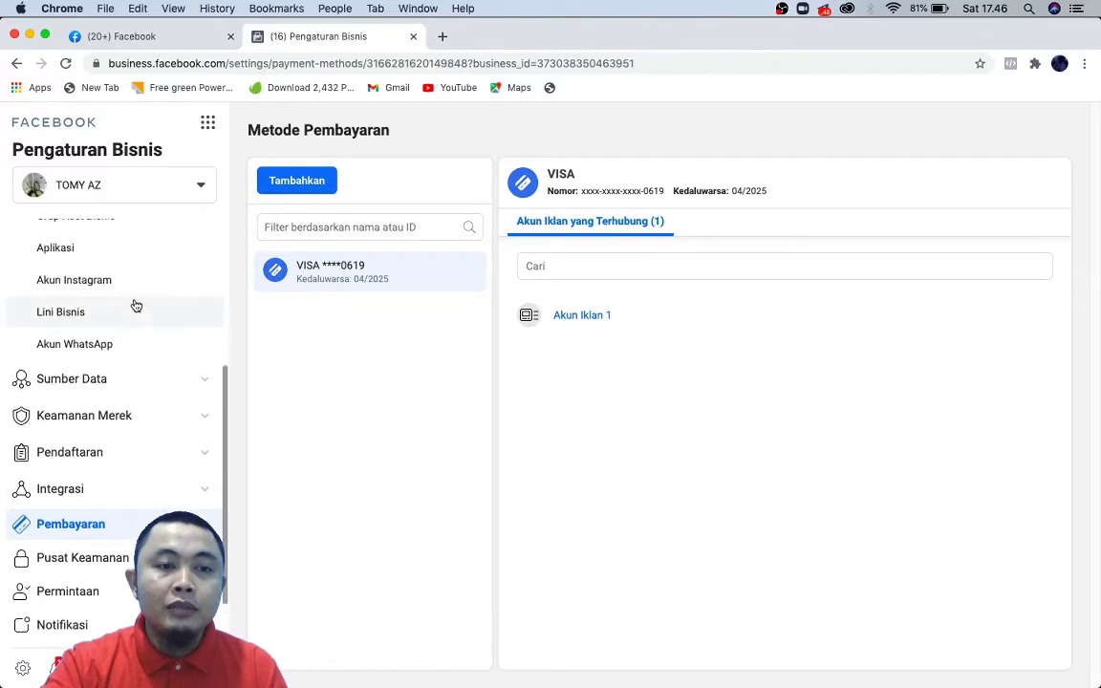
scroll(134, 306, "up", 1)
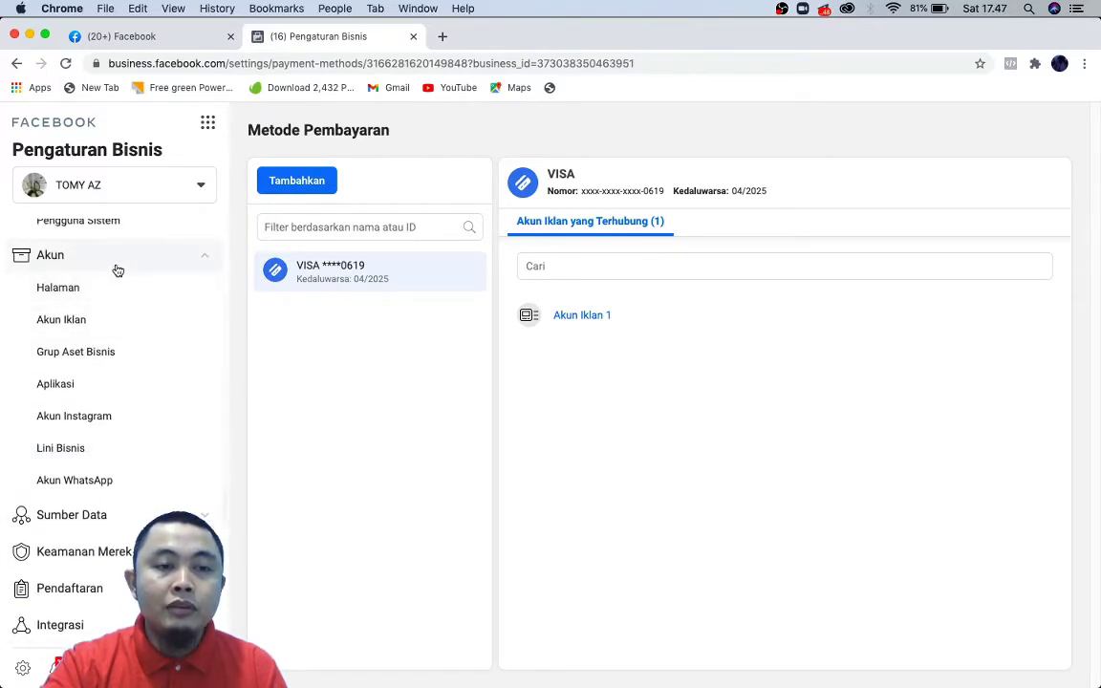
left_click(112, 328)
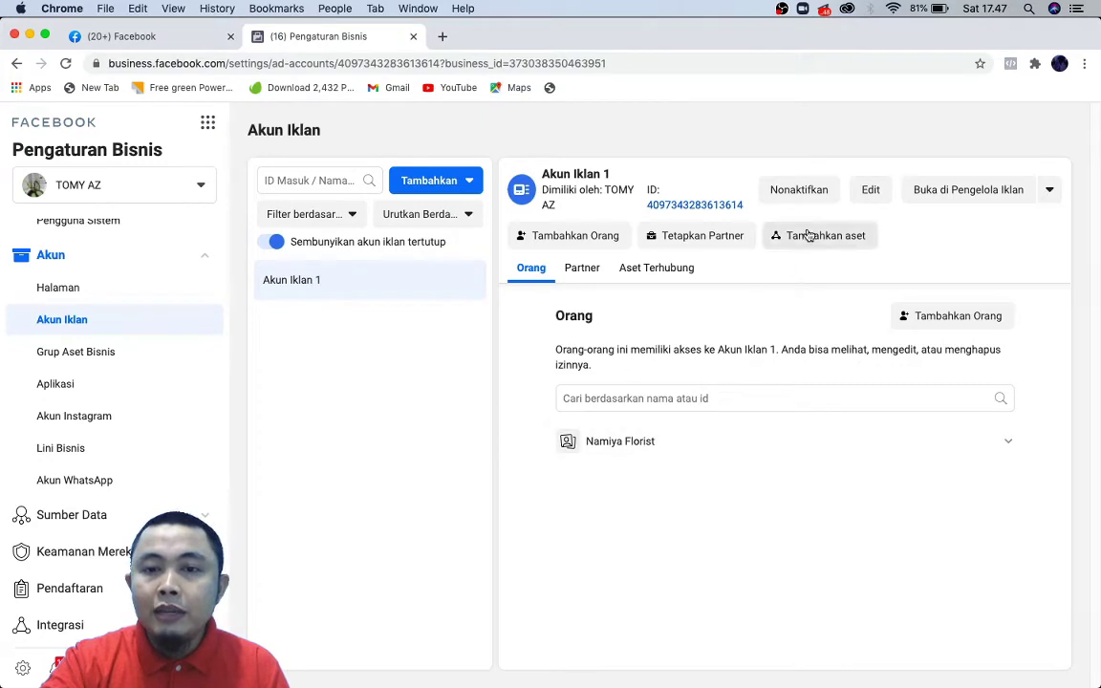
left_click(646, 276)
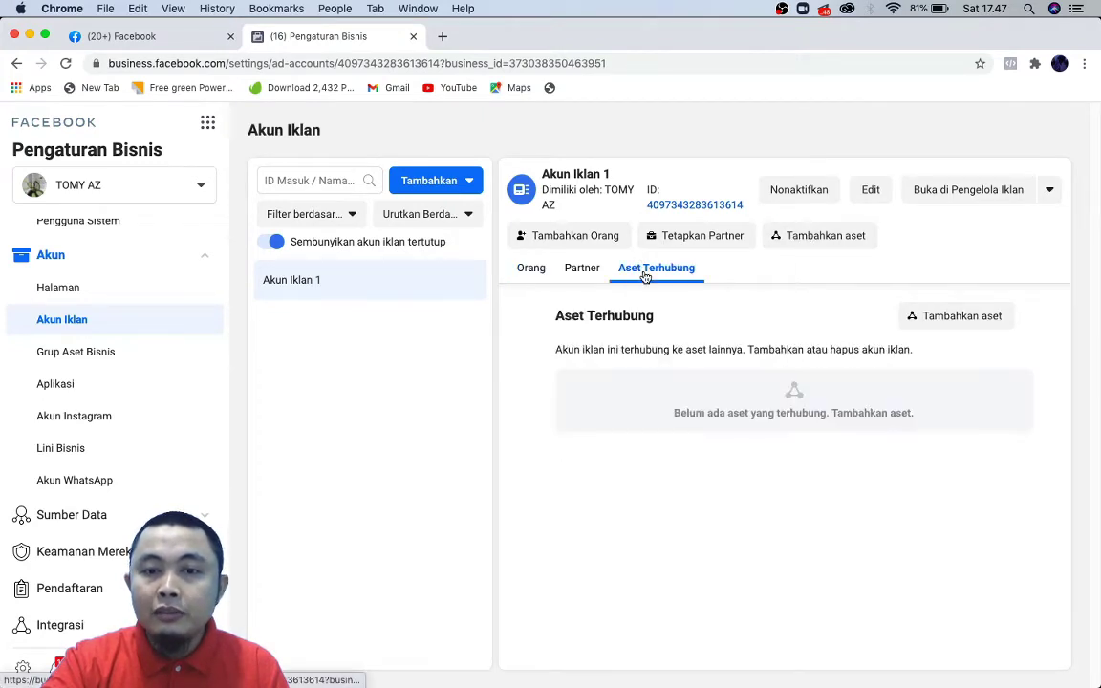
left_click(516, 274)
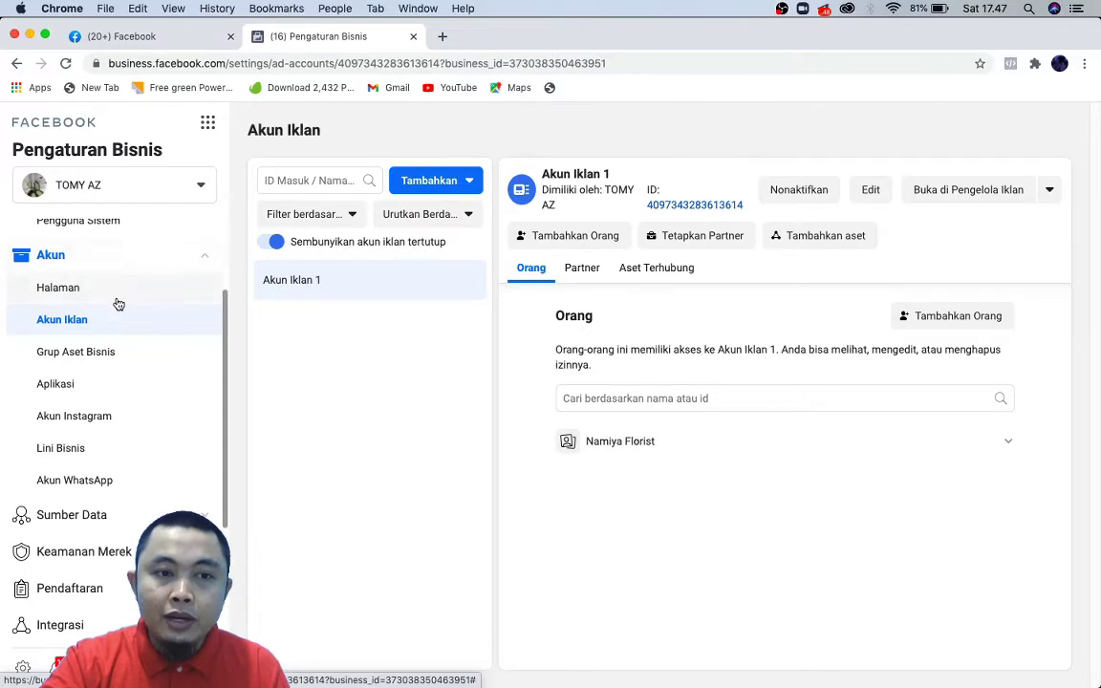
scroll(119, 311, "down", 1)
scroll(105, 293, "up", 3)
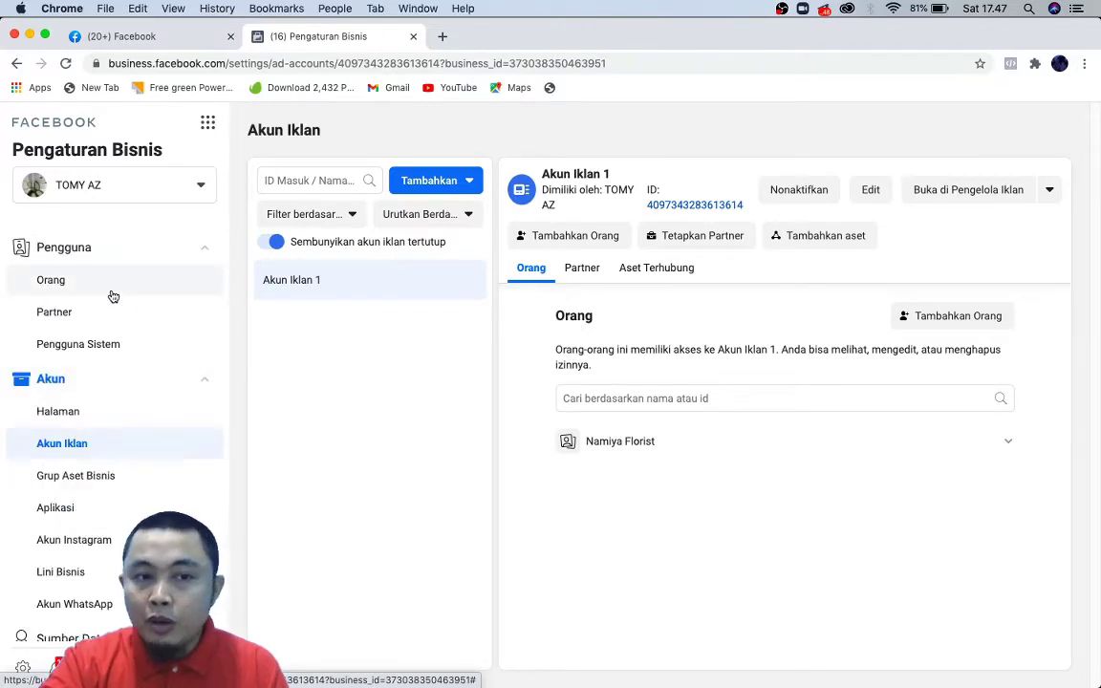
Open Akun Iklan 1 in Ads Manager from the business settings and close the duplicate browser tab
left_click(976, 196)
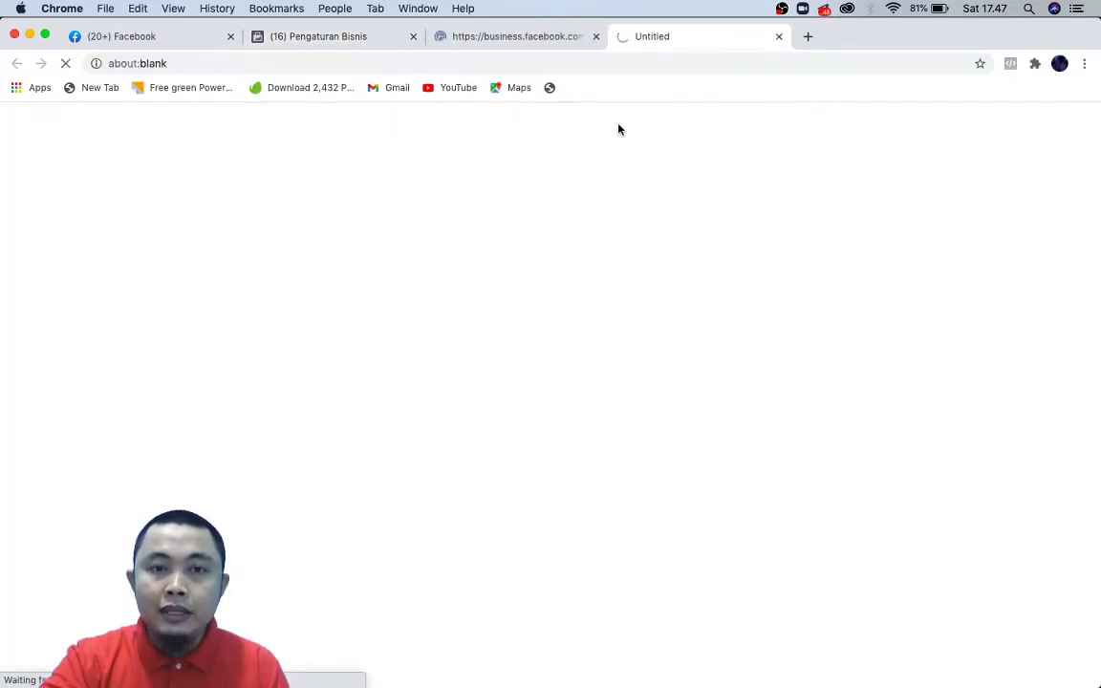
left_click(528, 37)
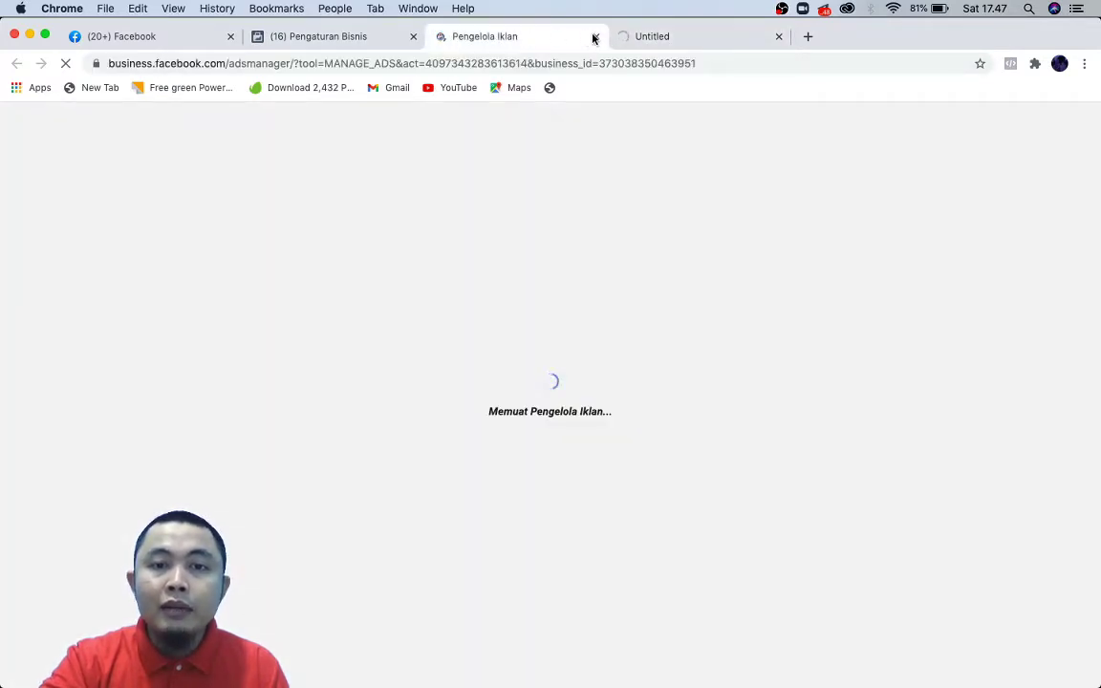
left_click(779, 36)
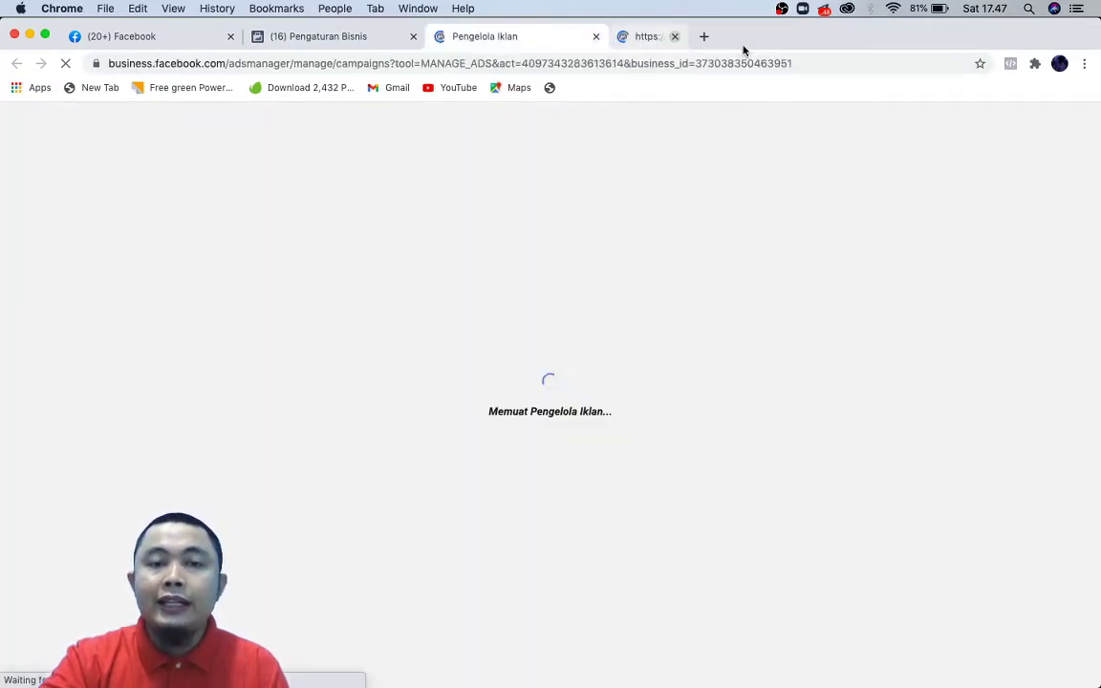
left_click(351, 37)
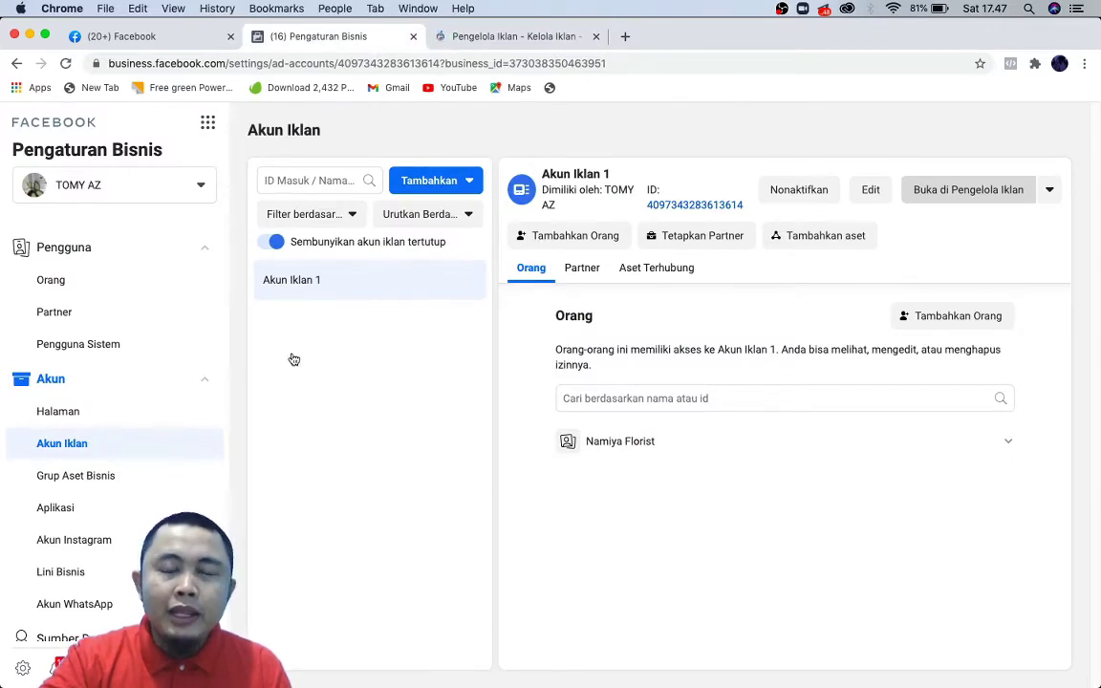
scroll(115, 430, "down", 5)
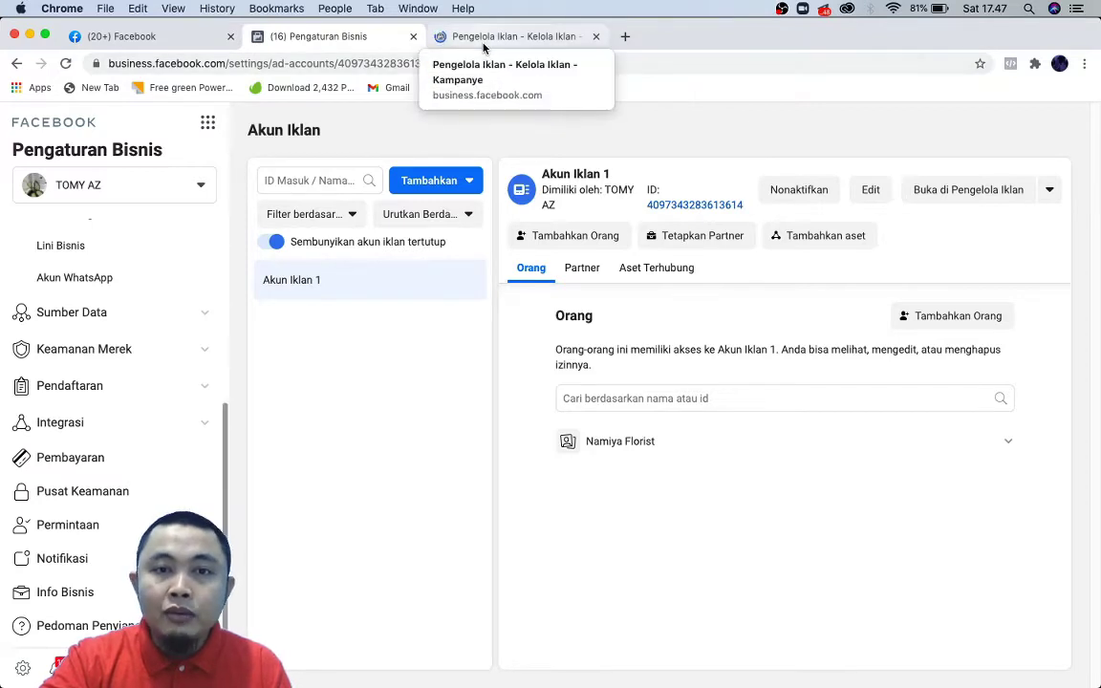
left_click(483, 40)
left_click(358, 40)
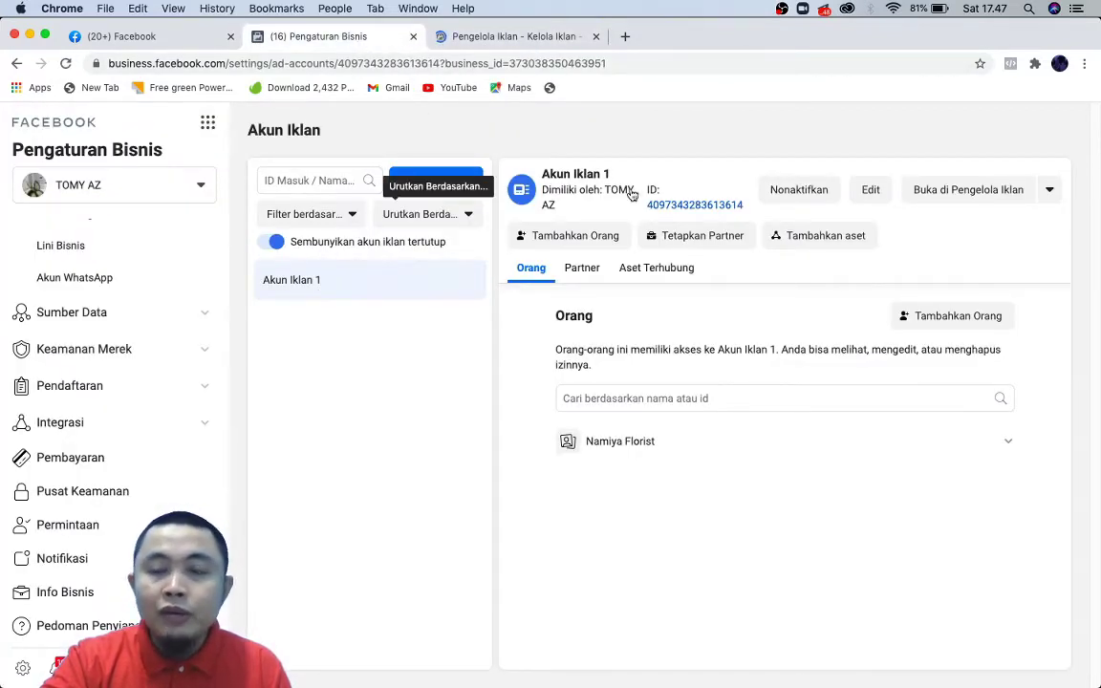
left_click(492, 38)
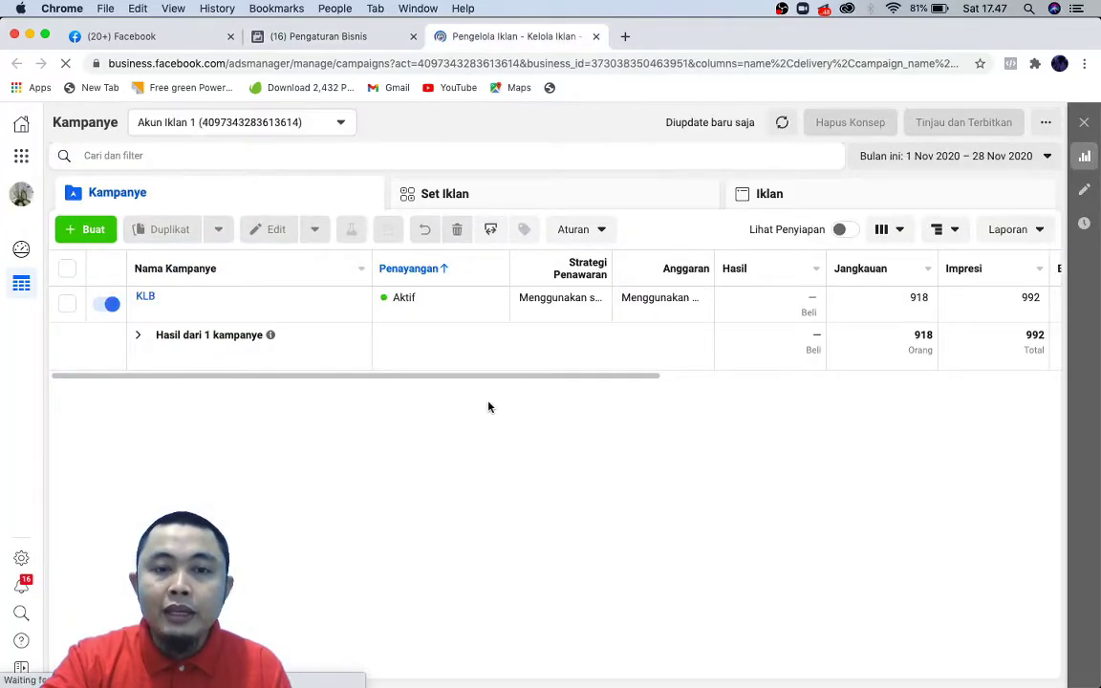
Go to Pengaturan Pembayaran in the ad account settings of Akun Iklan 1 and open the form for adding a payment method
left_click(20, 158)
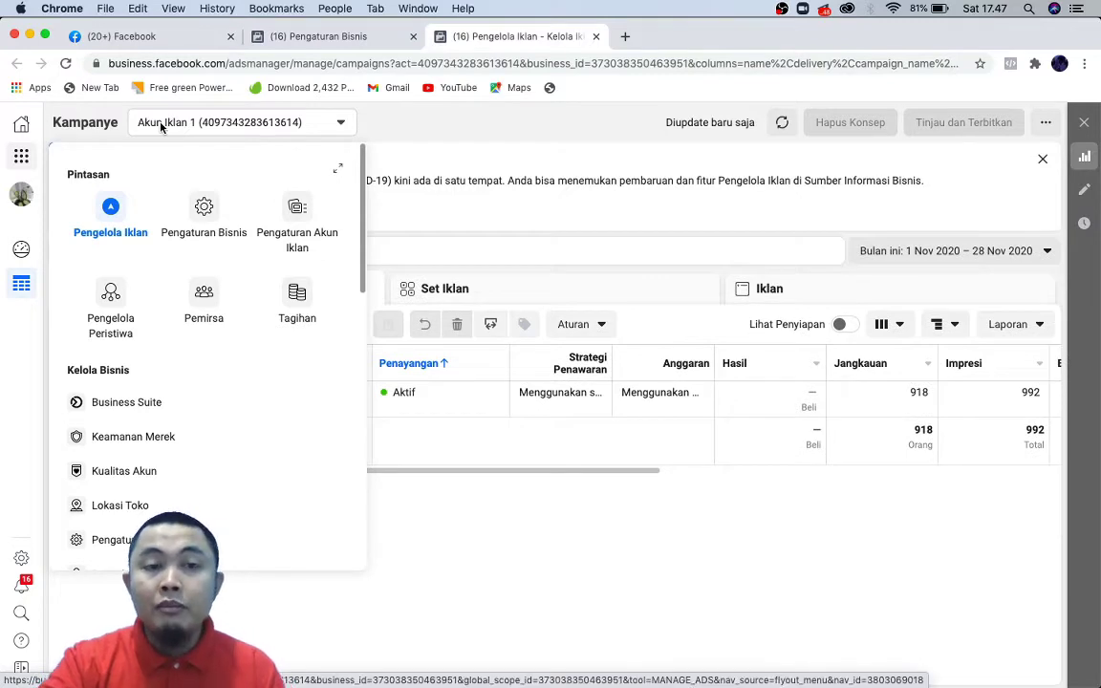
left_click(300, 239)
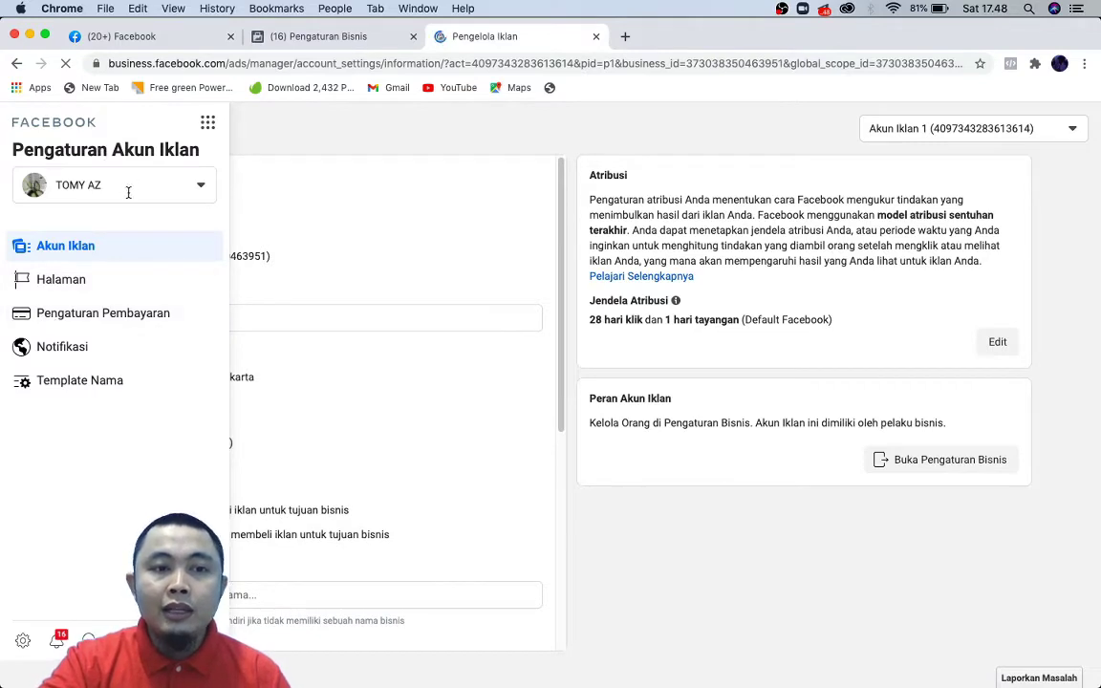
left_click(98, 319)
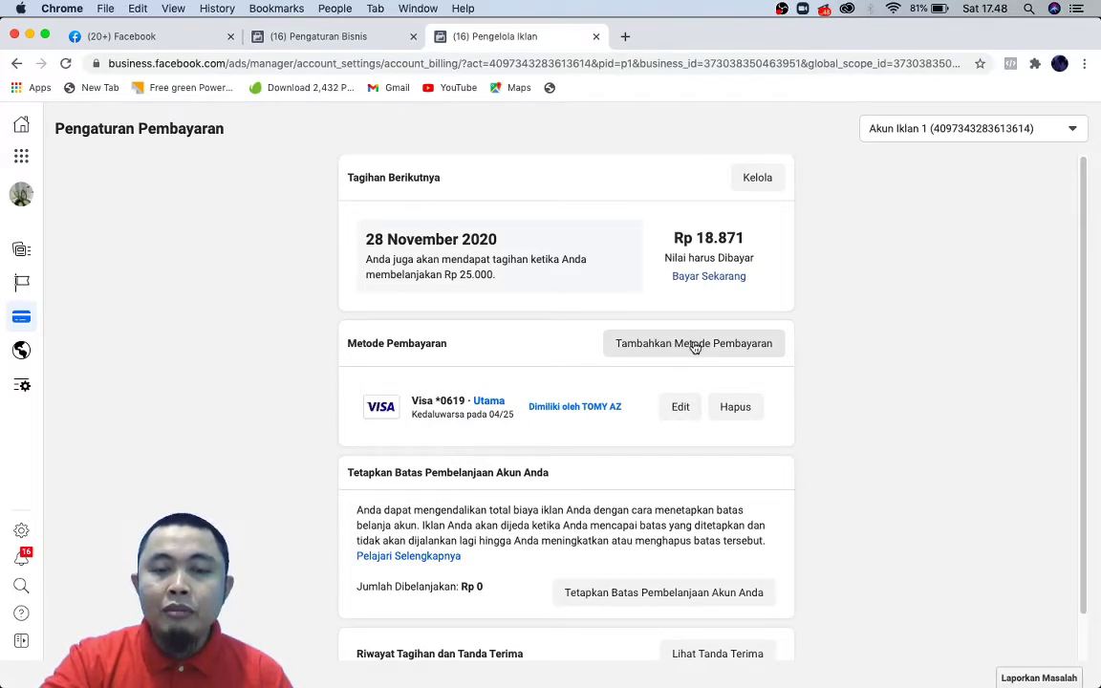
left_click(695, 344)
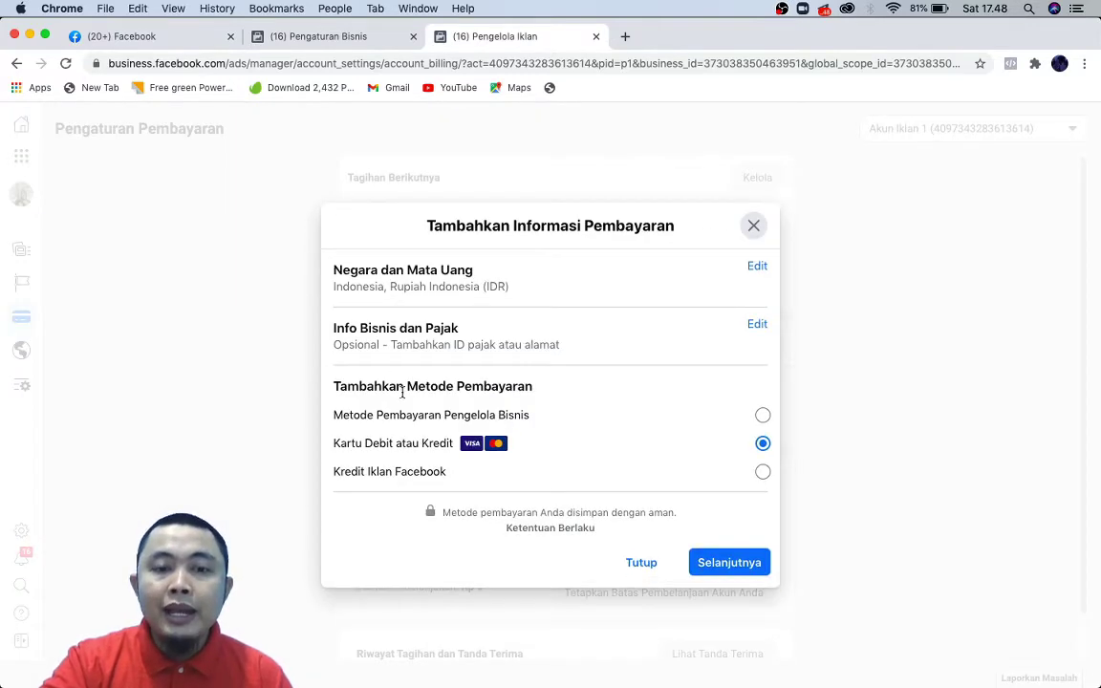
Choose Metode Pembayaran Pengelola Bisnis as the payment method type, view the available card, and close the form without making it primary
left_click(531, 421)
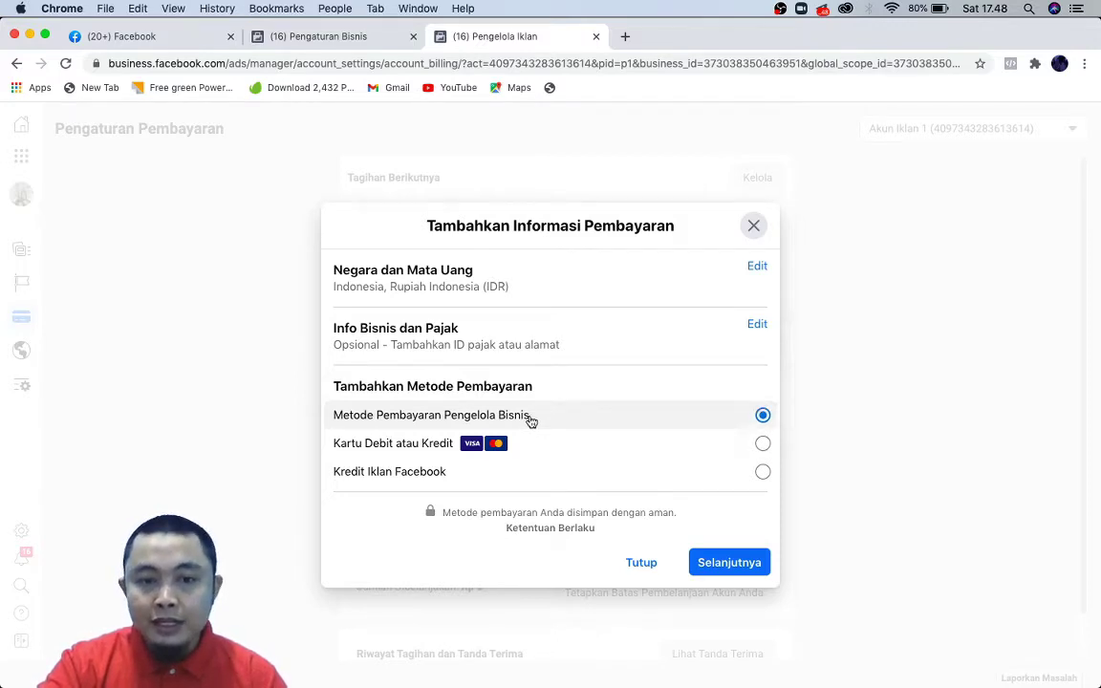
left_click(734, 562)
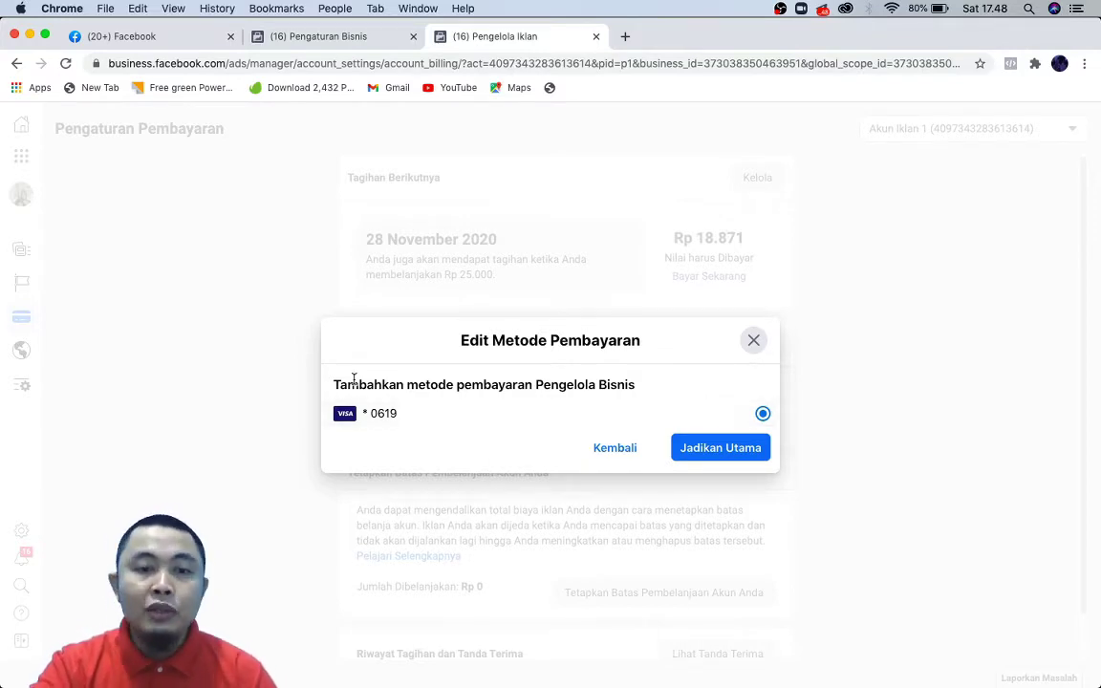
left_click(753, 342)
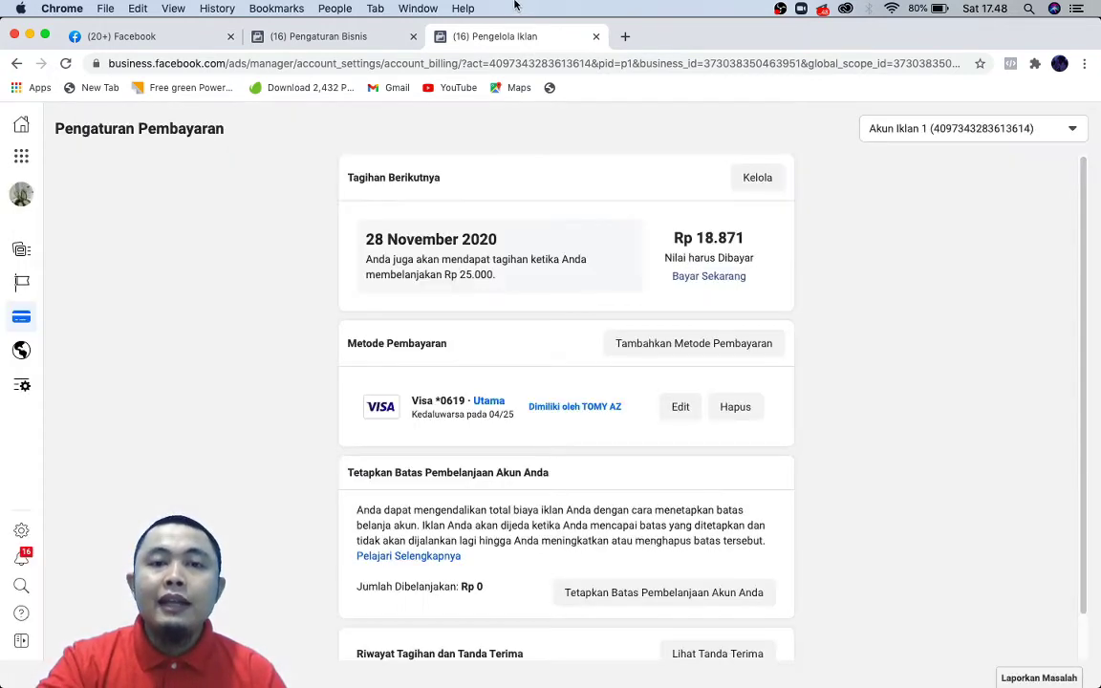
Close the Pengelola Iklan and Pengaturan Bisnis pages and start creating an ad (Iklan) from the Facebook home page
left_click(595, 36)
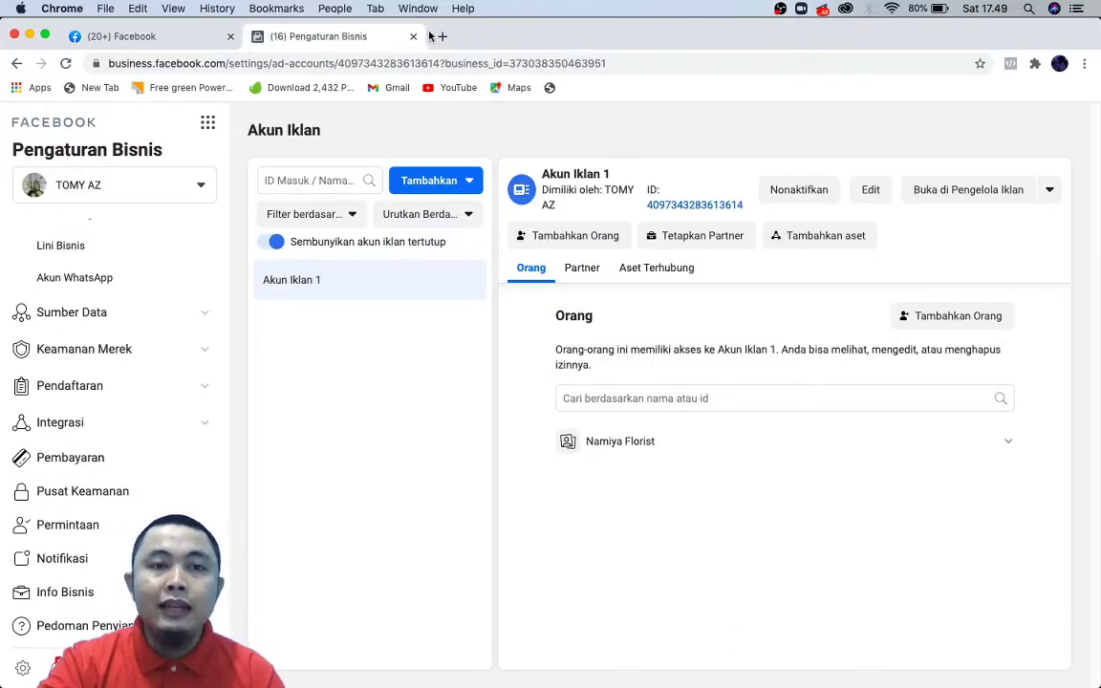
key("super+w")
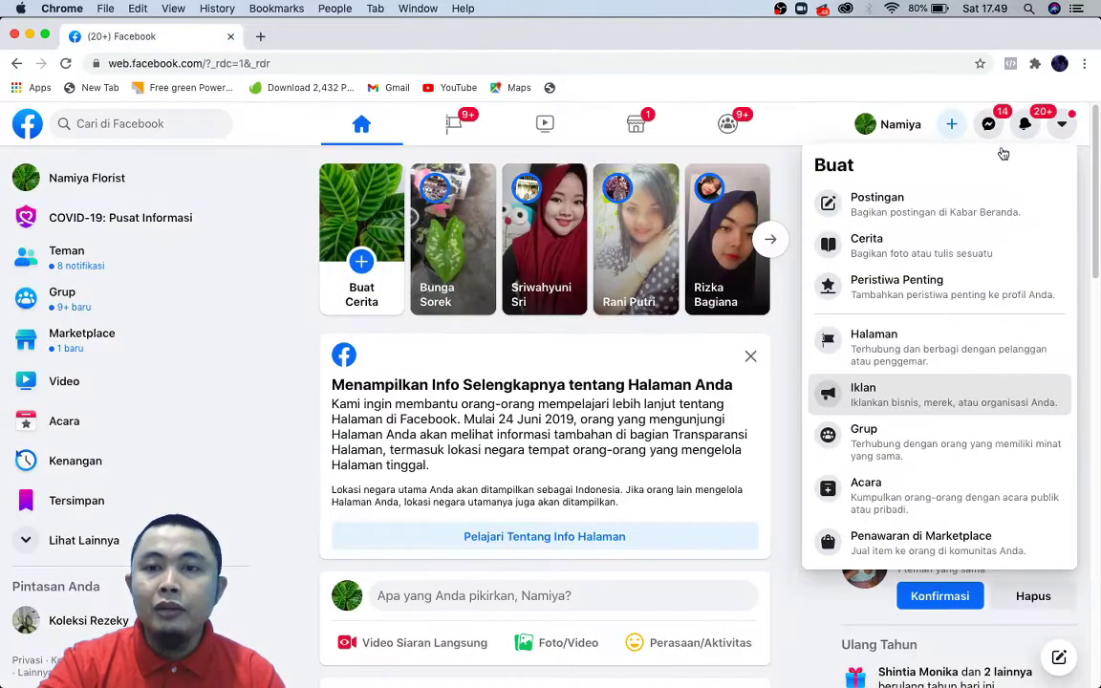
left_click(994, 145)
left_click(951, 127)
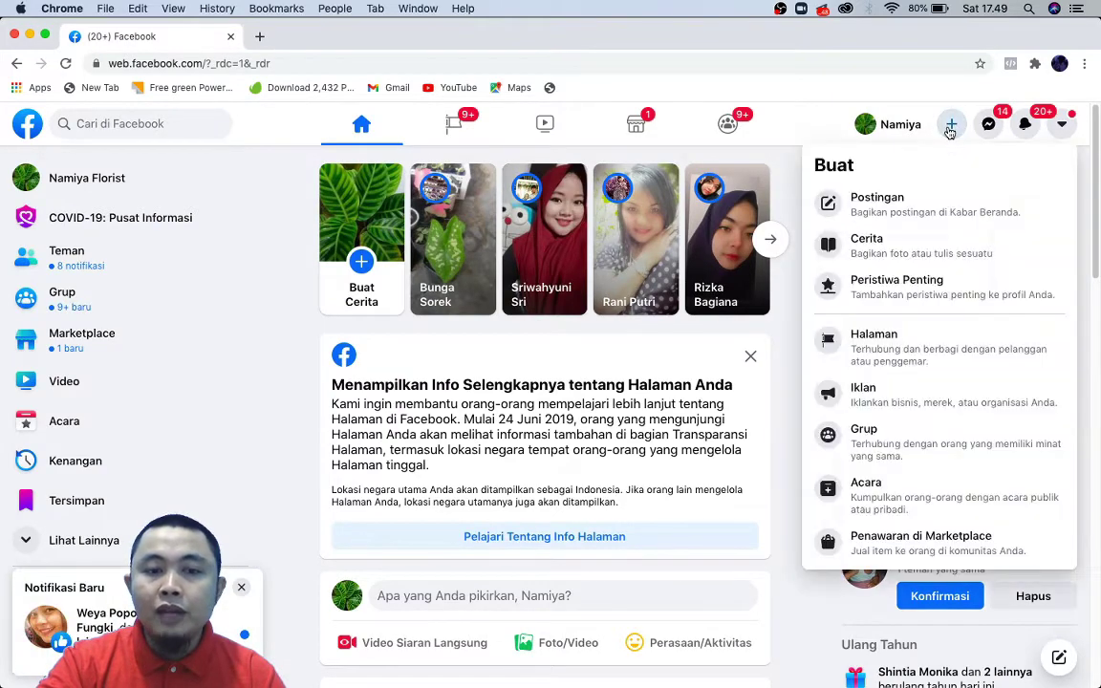
left_click(926, 406)
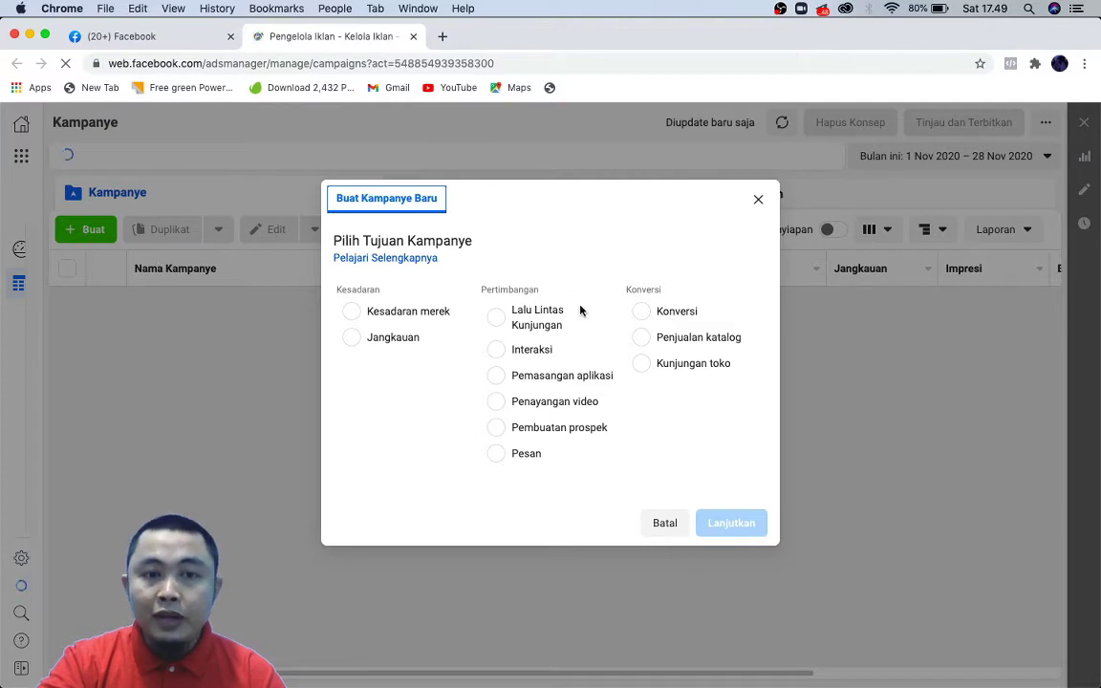
Dismiss the new campaign dialog and switch Ads Manager from the personal account to the Business Manager's Akun Iklan 1
left_click(758, 199)
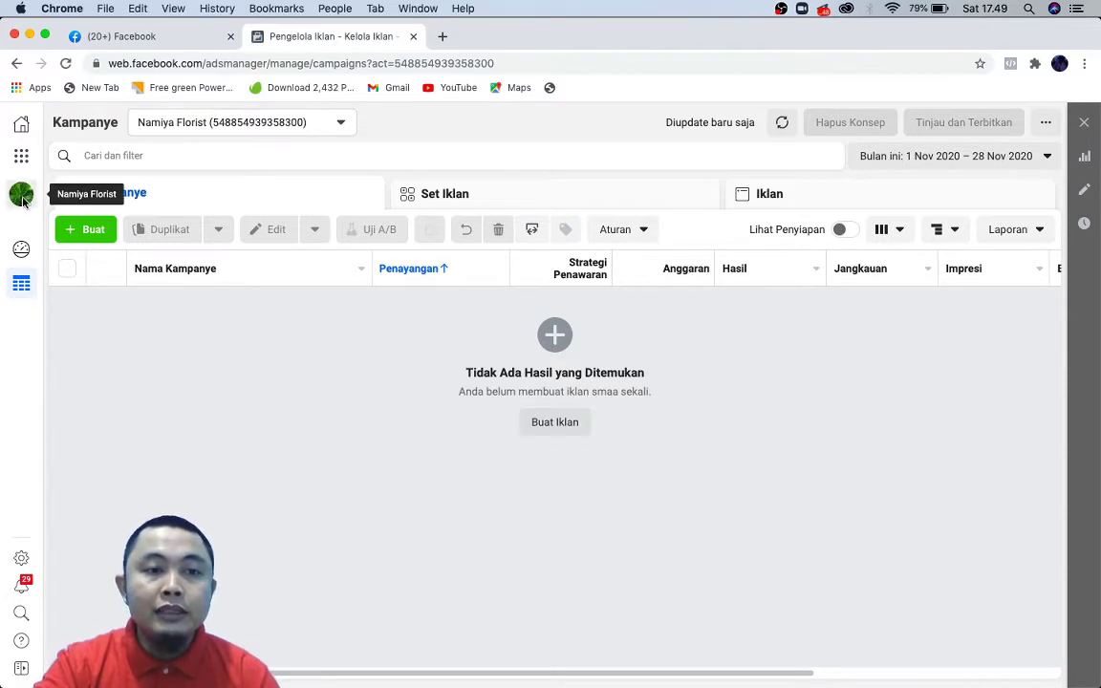
left_click(23, 199)
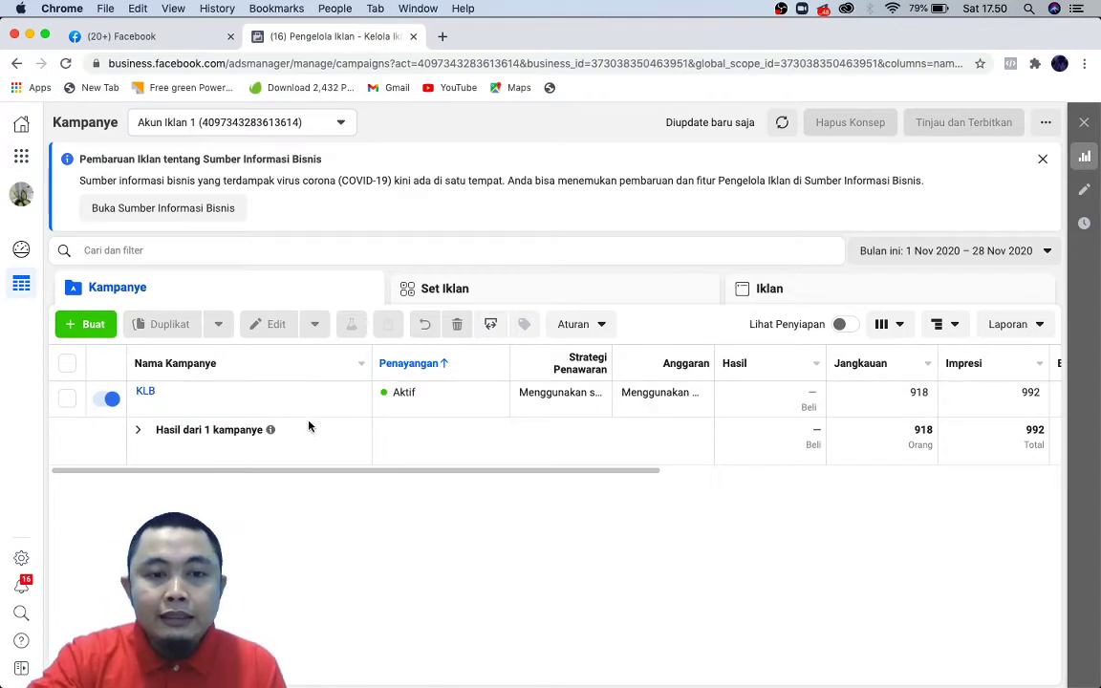
mouse_move(277, 410)
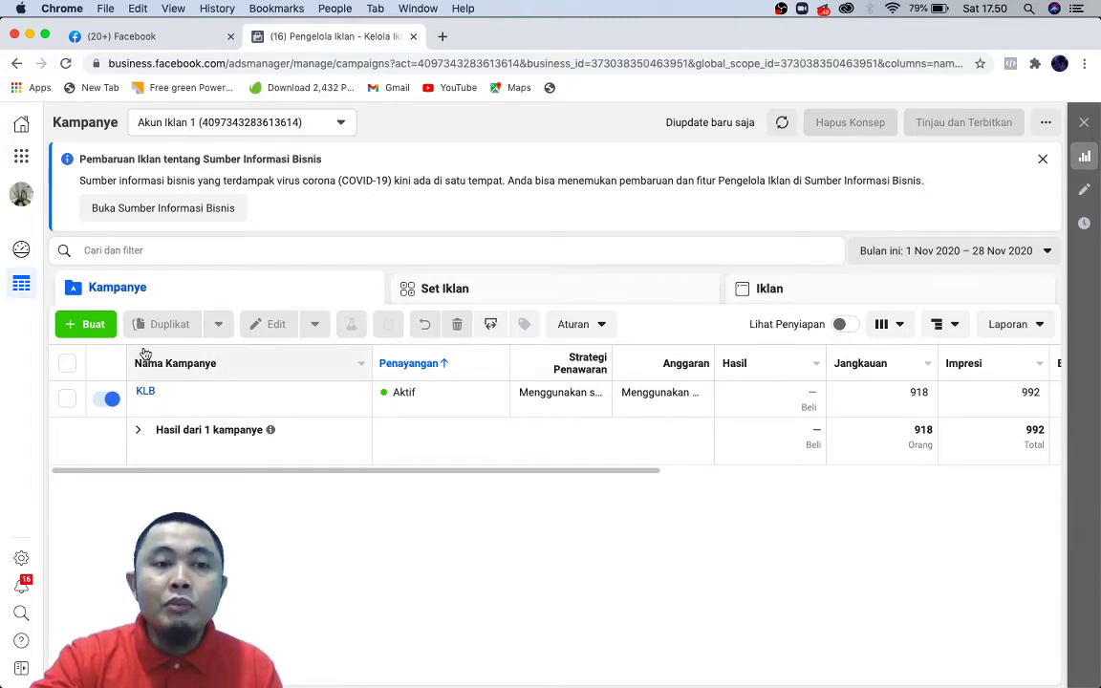
Open Pengaturan Bisnis from Ads Manager and go to the business's ad accounts (Akun Iklan)
left_click(21, 156)
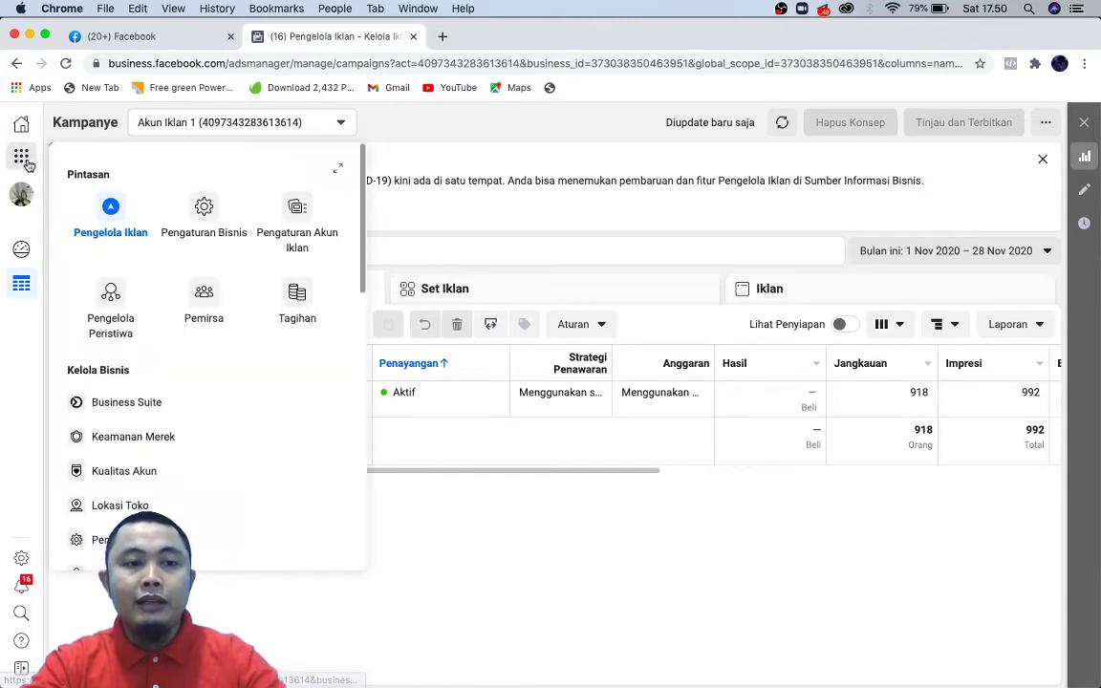
left_click(202, 234)
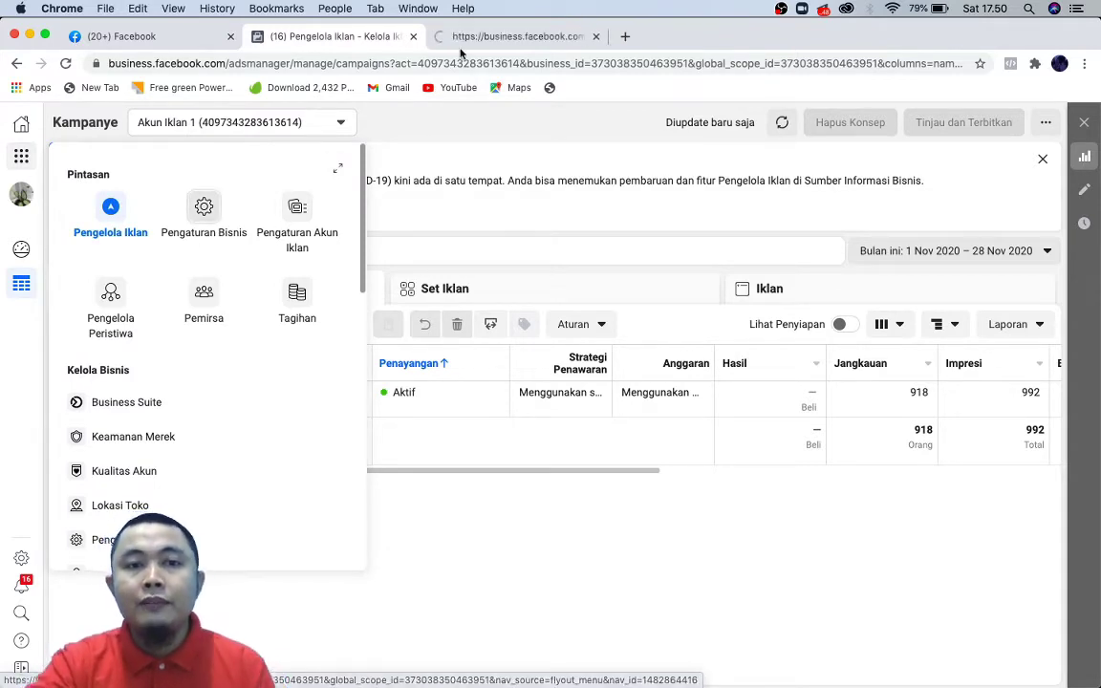
left_click(492, 474)
left_click_drag(491, 474, 439, 464)
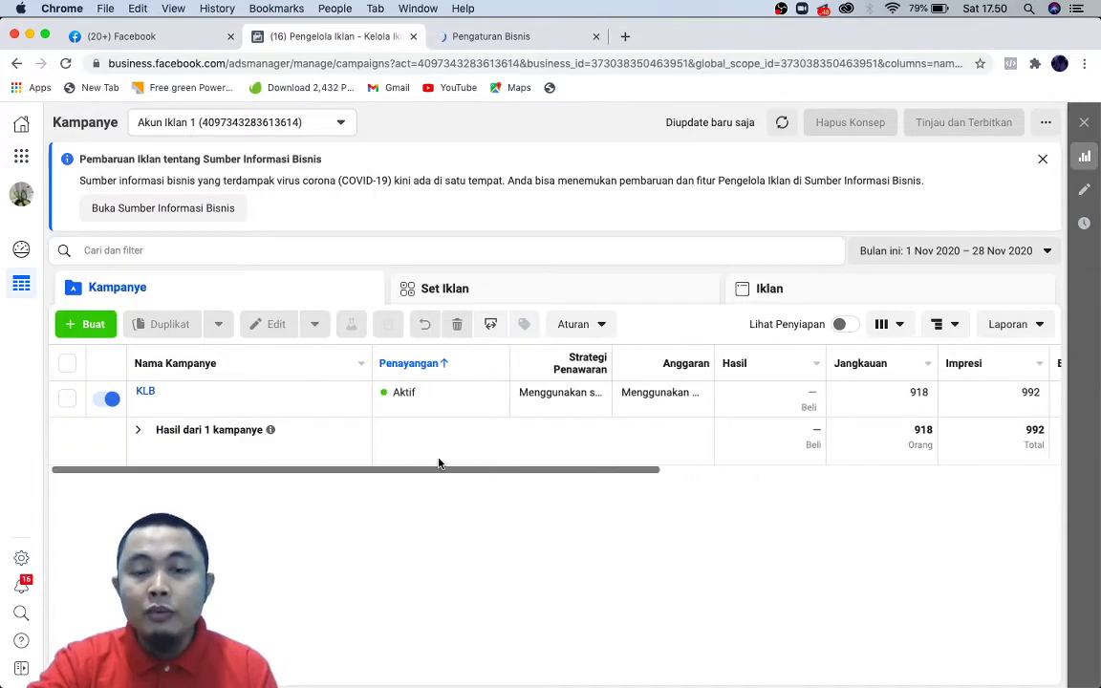
left_click(516, 38)
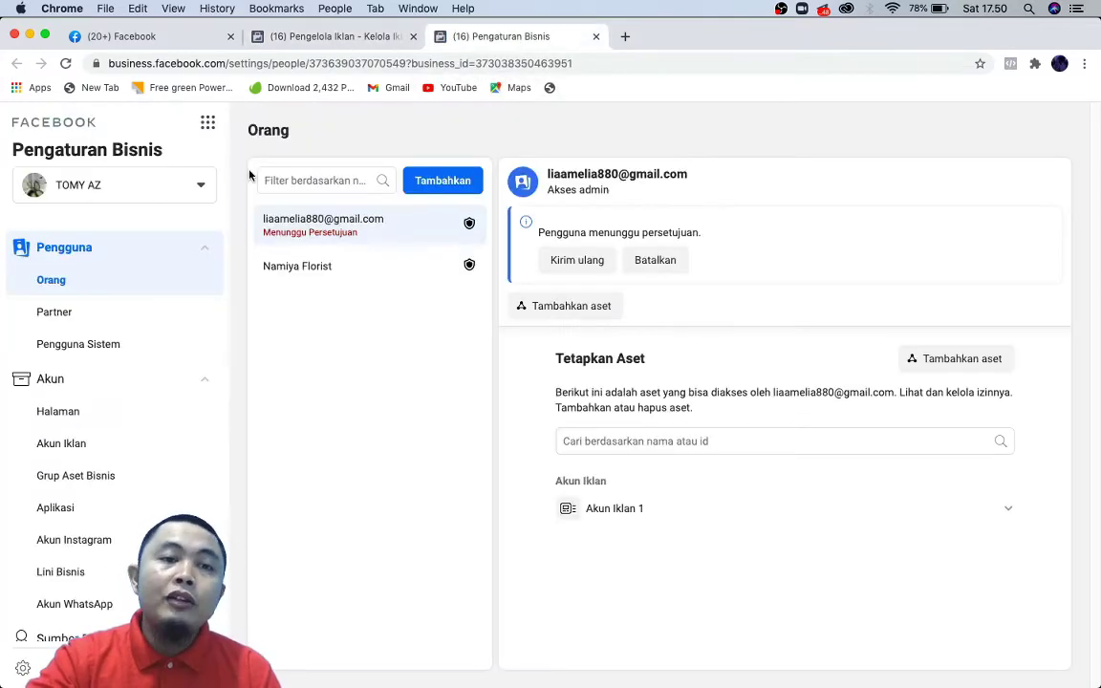
left_click(86, 445)
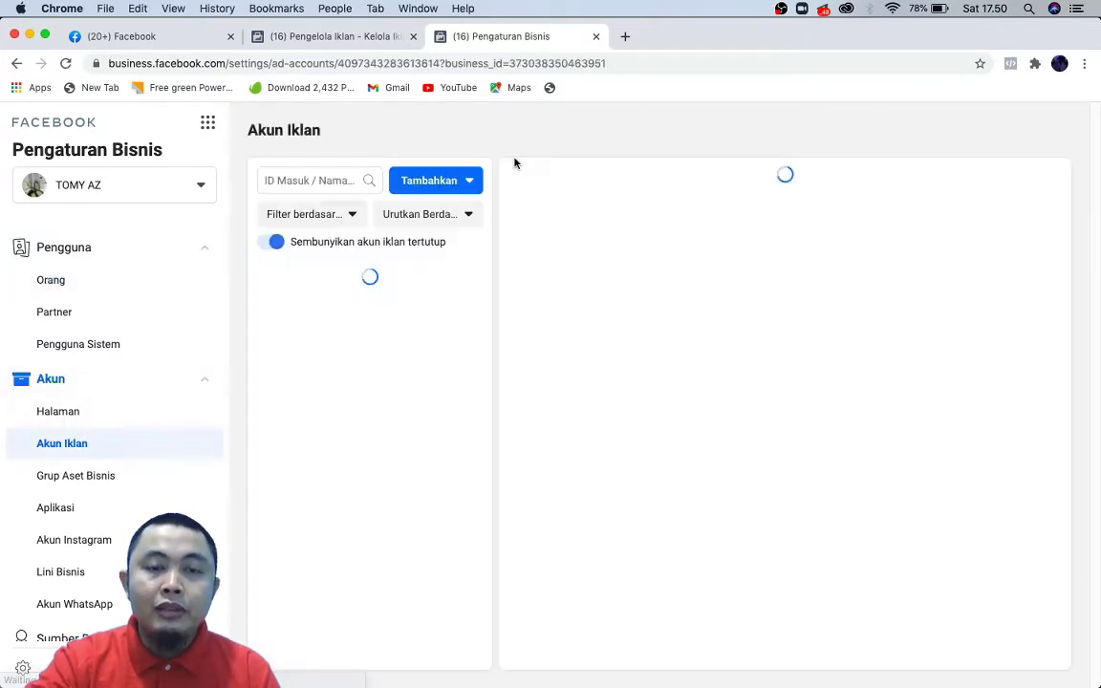
Review the options for adding an ad account, try Buat sebuah Akun Iklan Baru, and dismiss the options
left_click(437, 191)
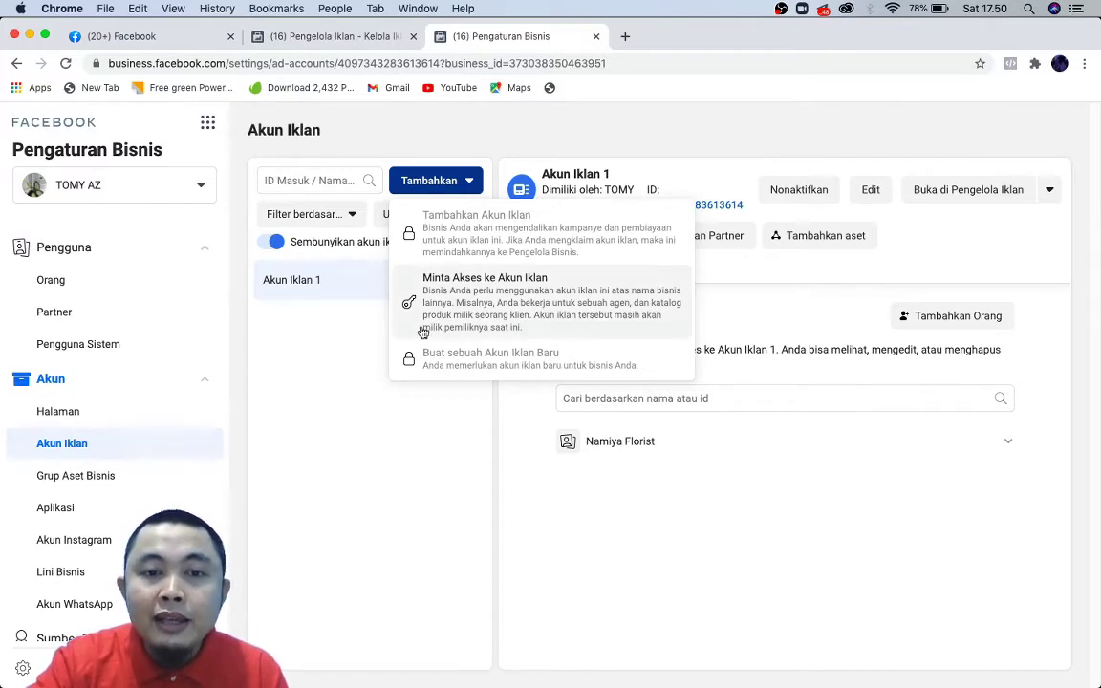
left_click(495, 363)
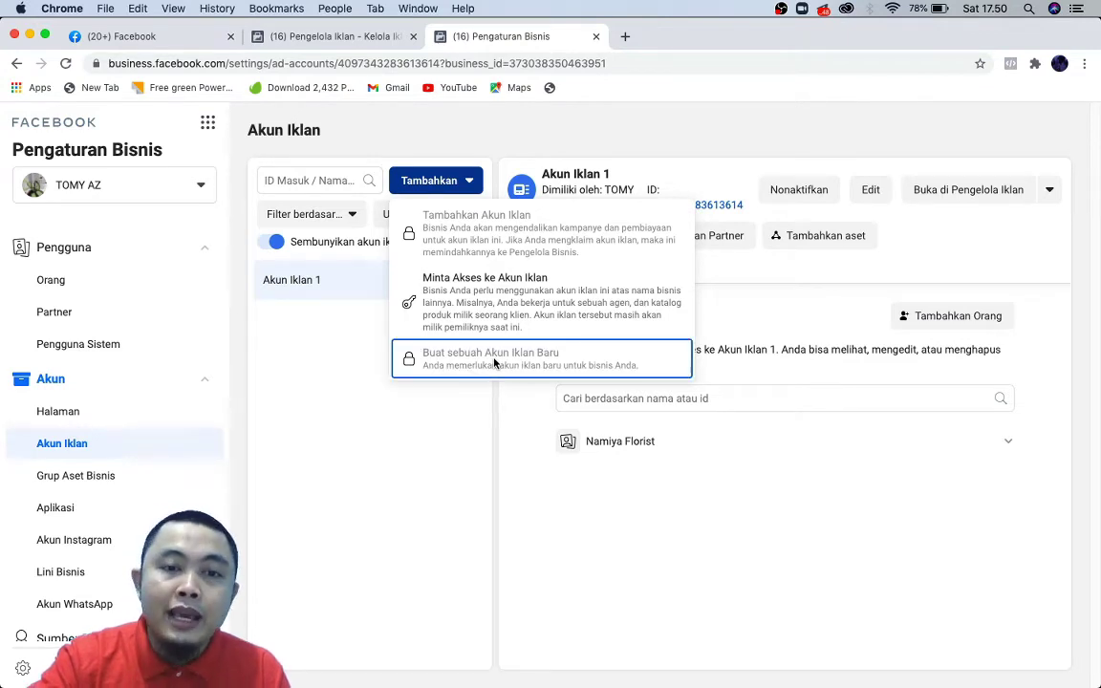
left_click(380, 445)
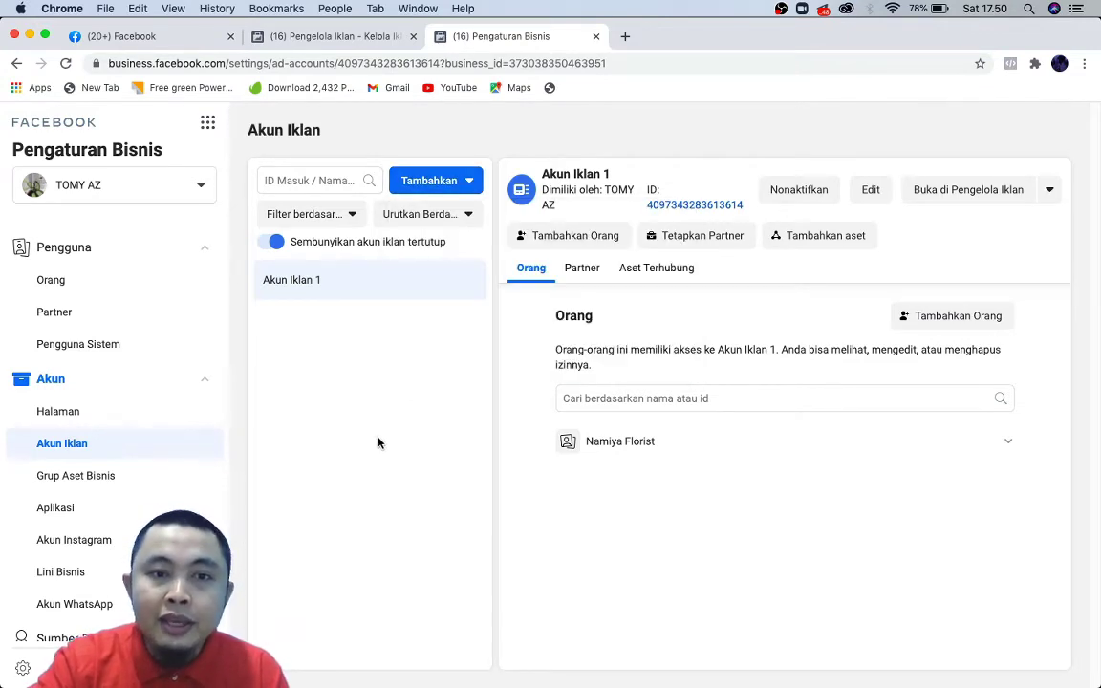
left_click(454, 214)
left_click(423, 376)
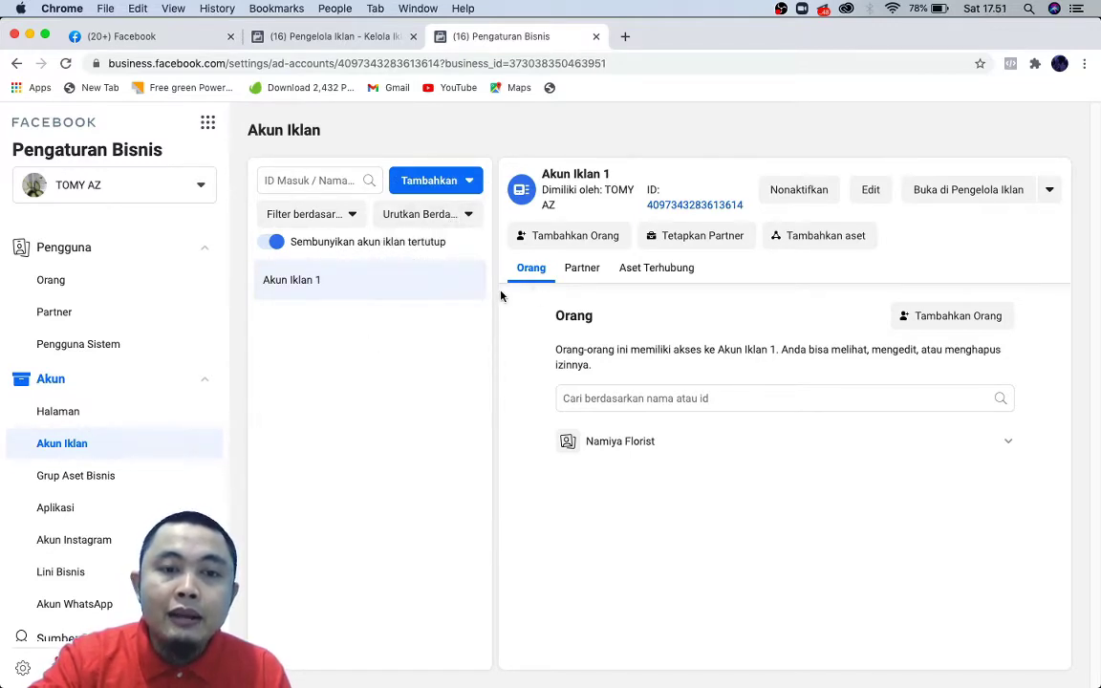
scroll(163, 388, "down", 5)
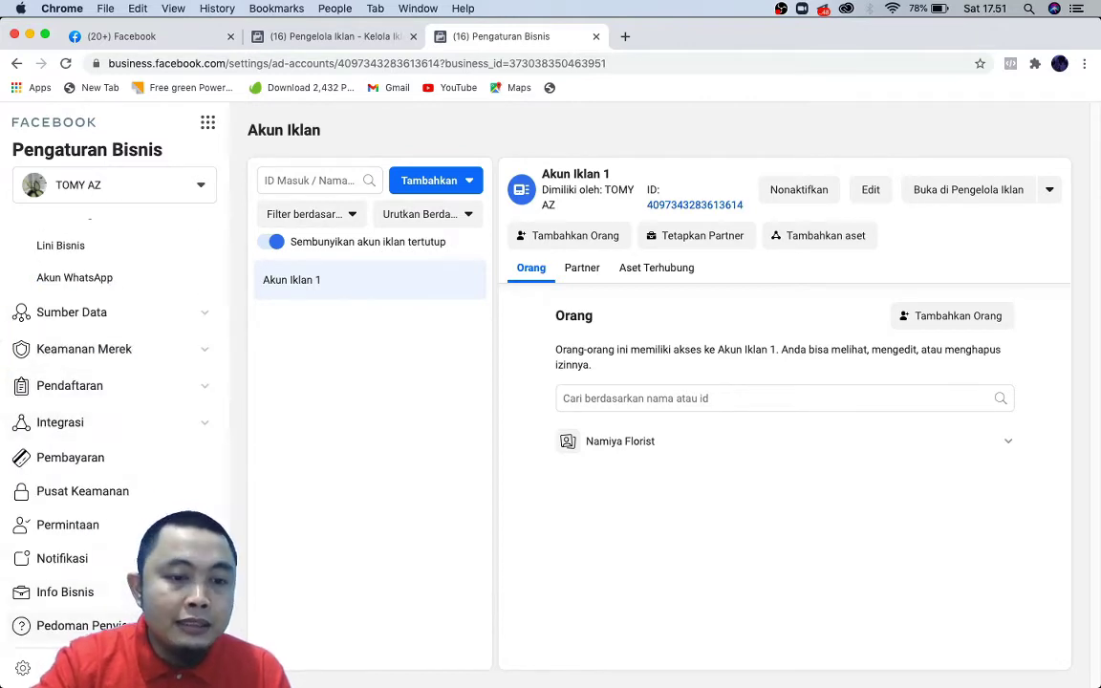
Return to Ads Manager, switch to the personal account under Akun Anda, and start creating a new campaign
left_click(320, 38)
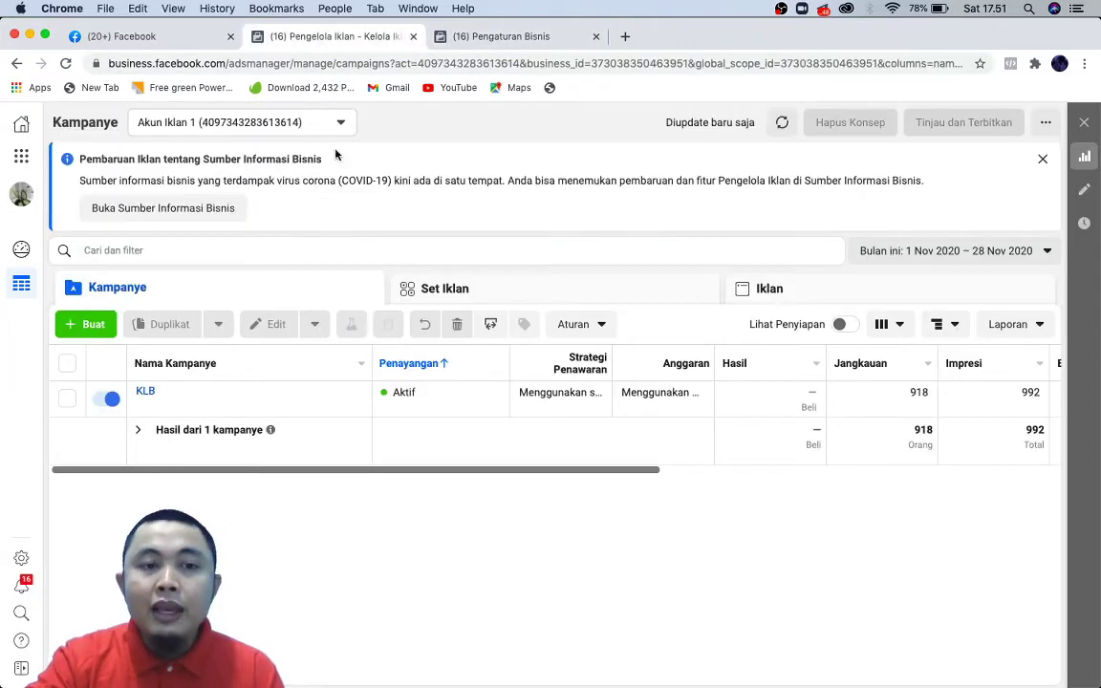
left_click(29, 185)
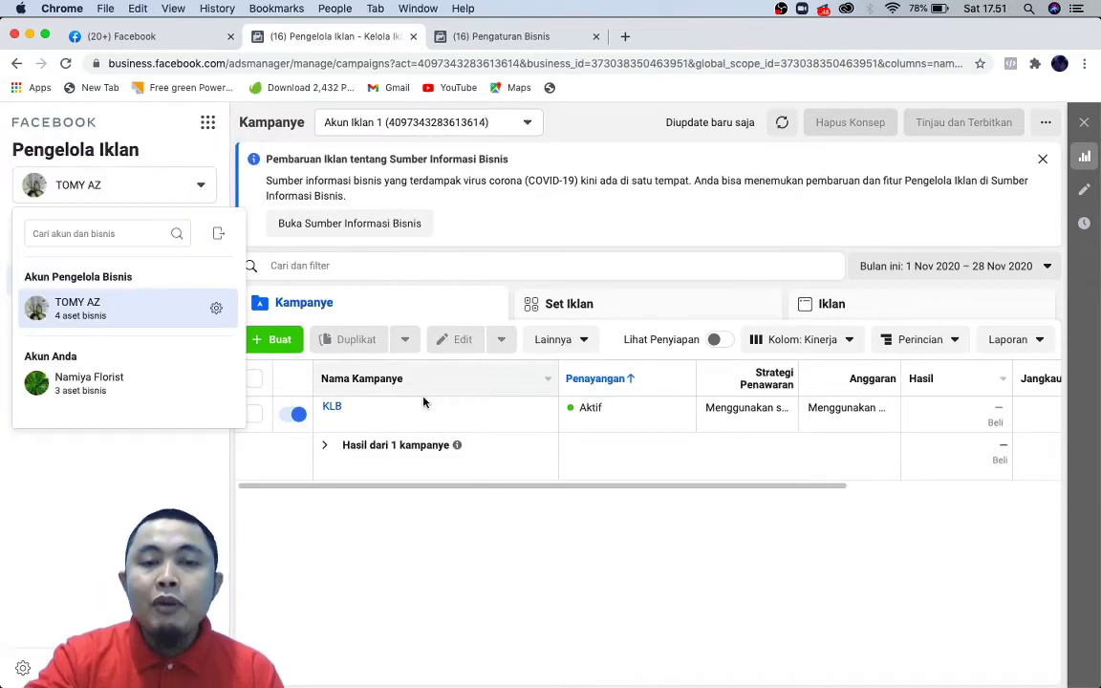
mouse_move(426, 421)
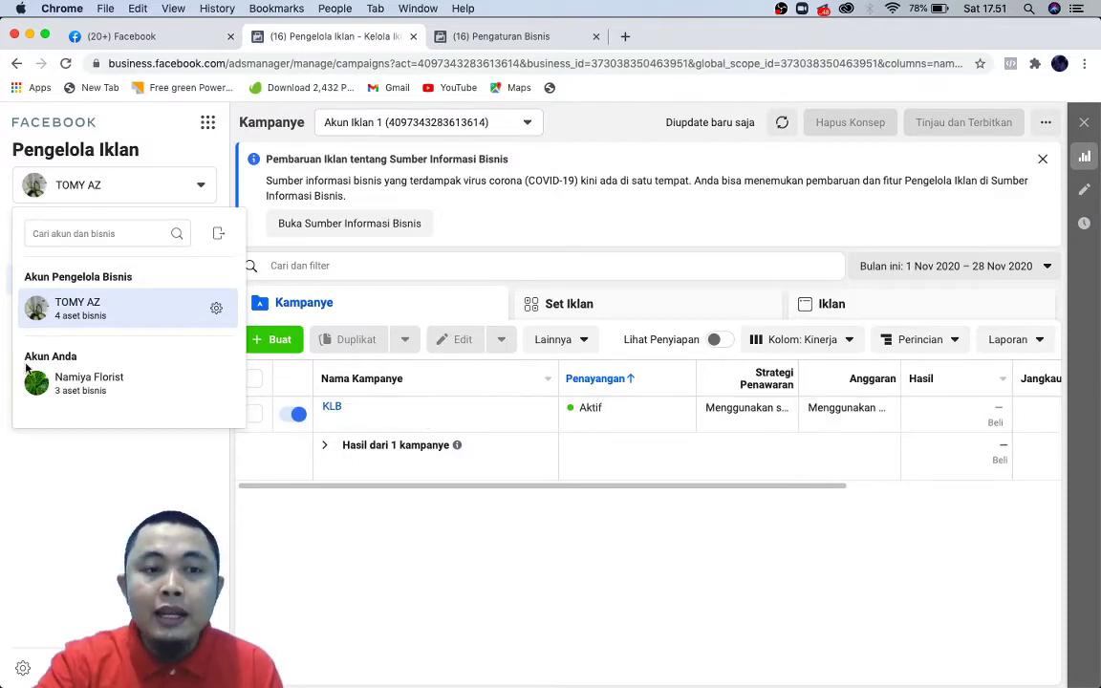
left_click(87, 392)
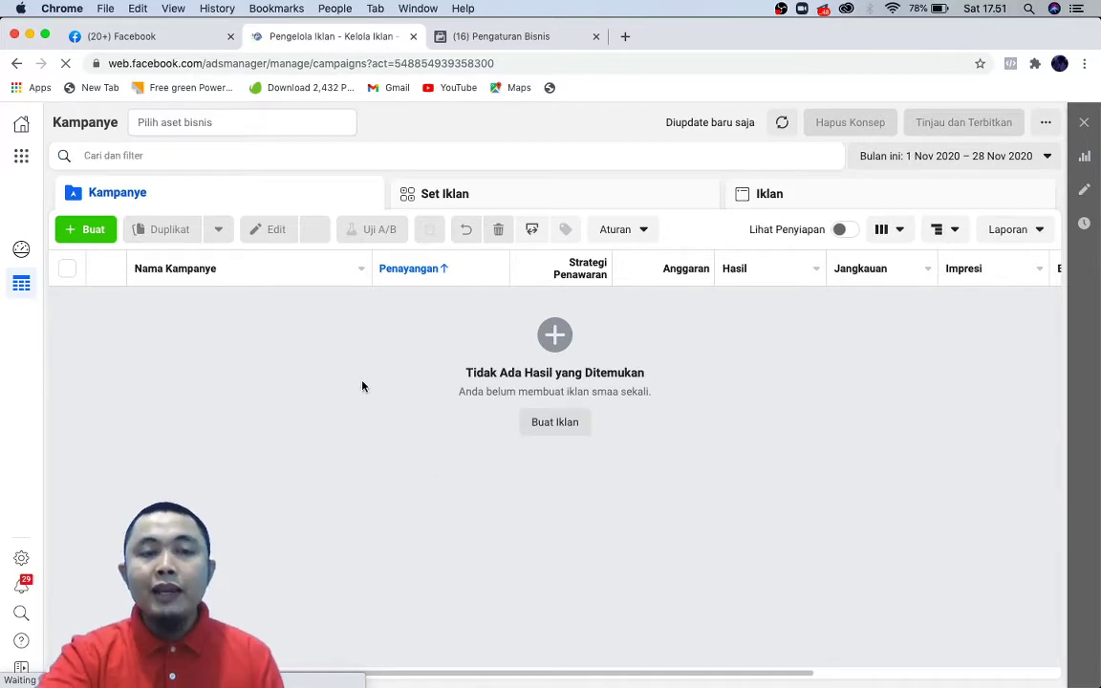
left_click(96, 233)
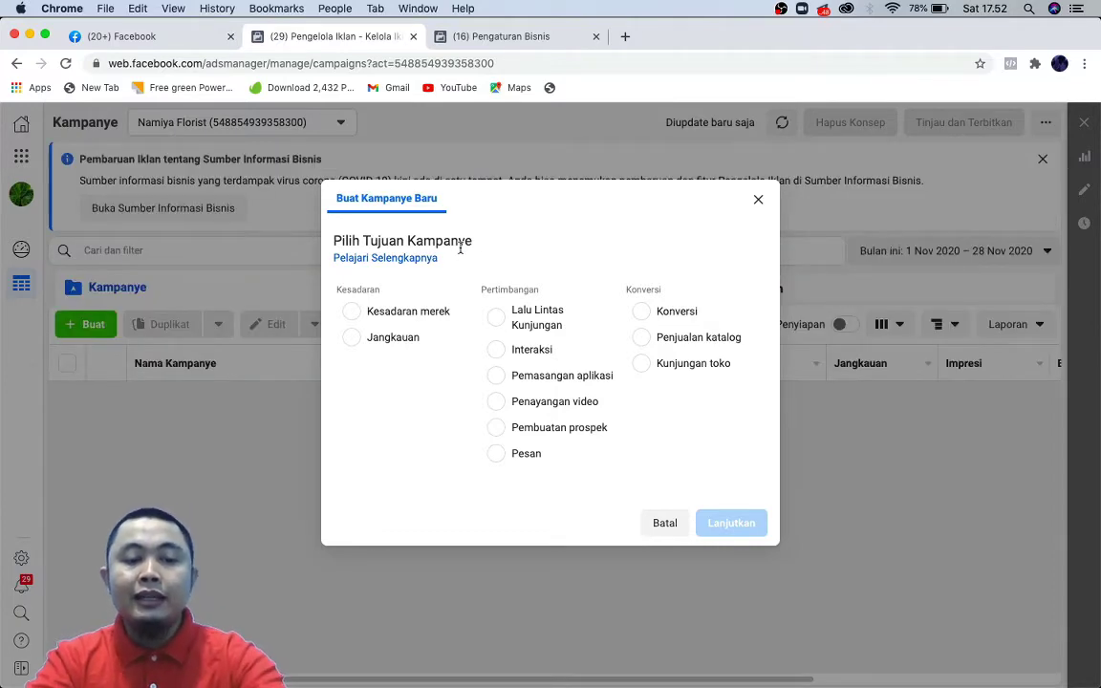
Switch to the other Chrome window, open Facebook in a new tab, and start creating an ad there
key("super+Tab")
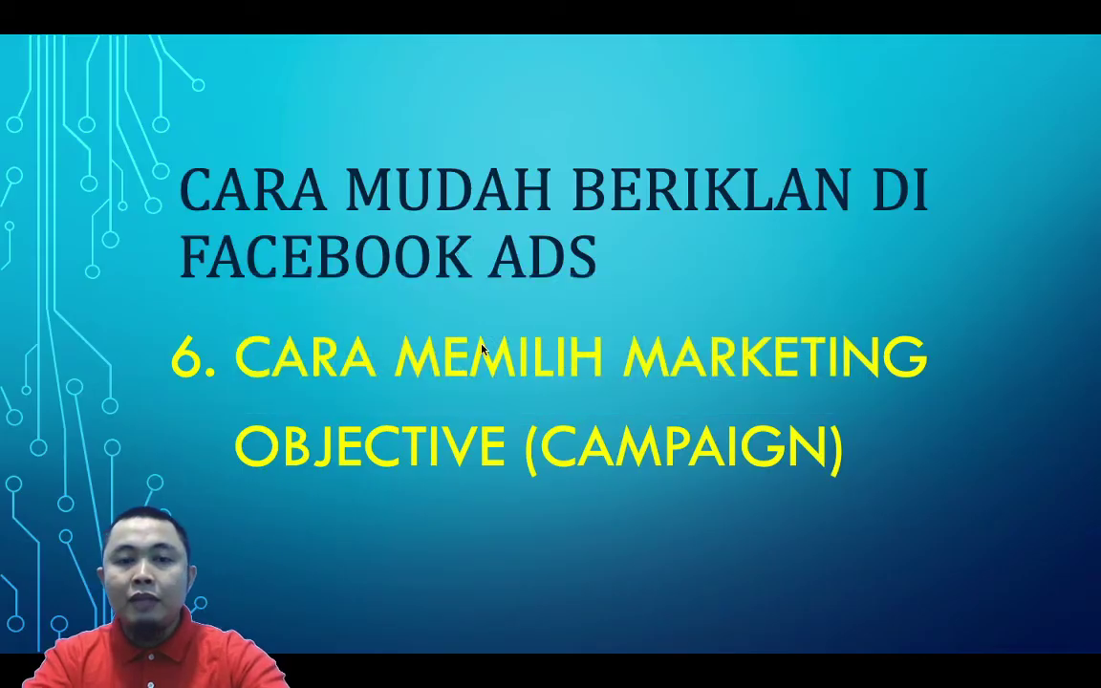
key("super+Tab")
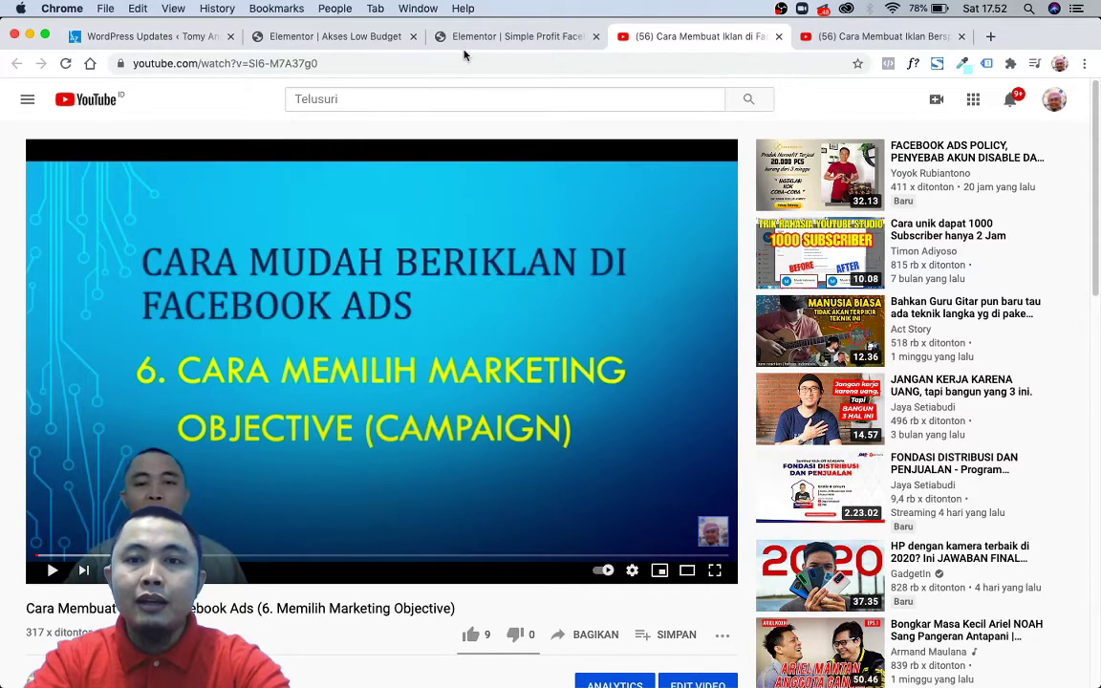
left_click(990, 36)
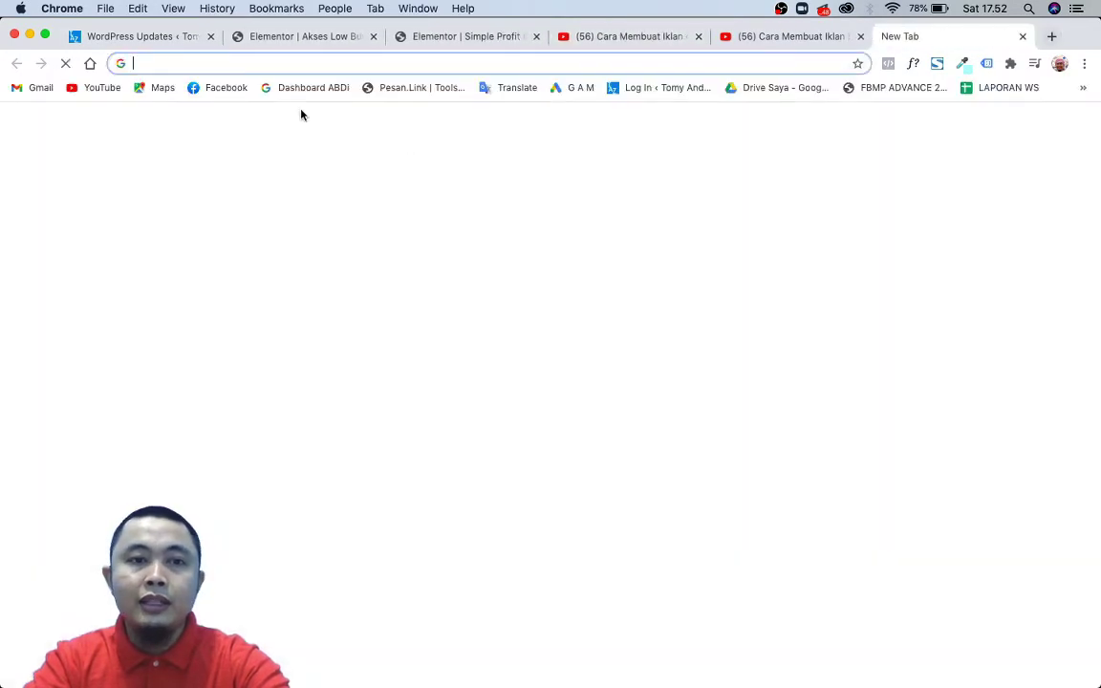
left_click(203, 89)
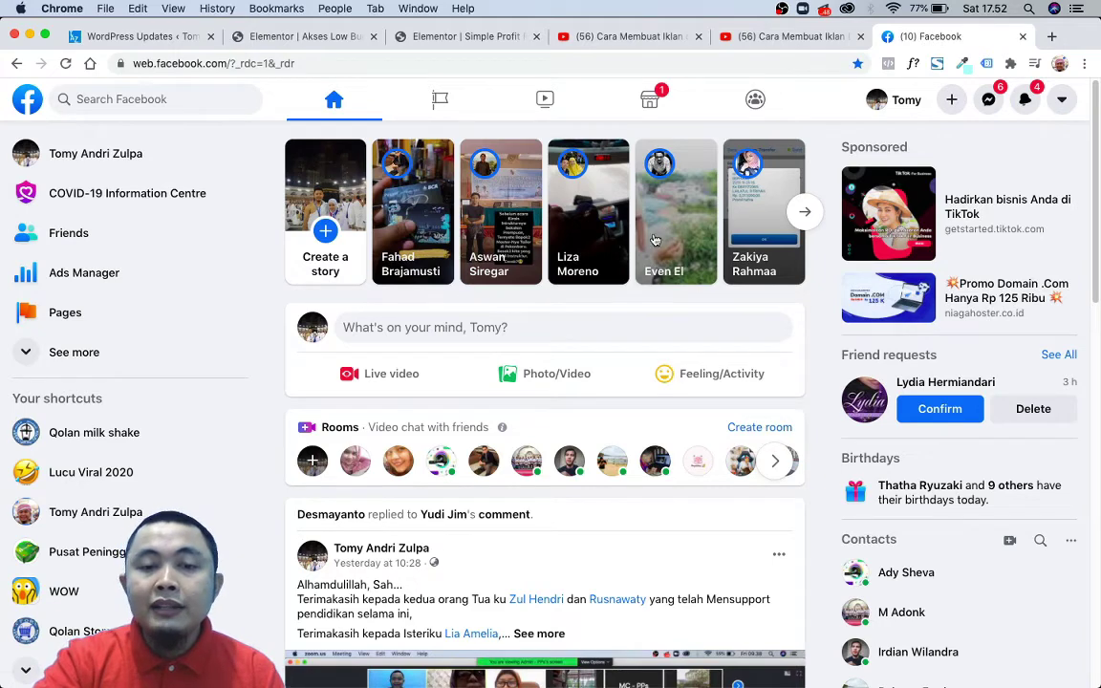
left_click(950, 99)
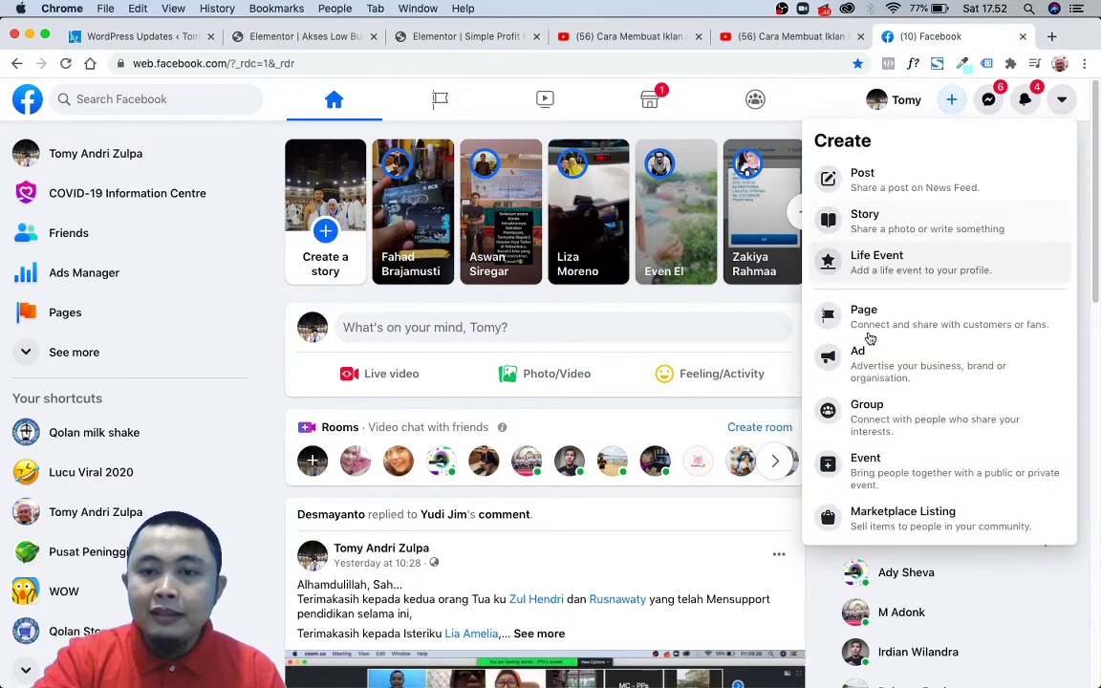
left_click(870, 361)
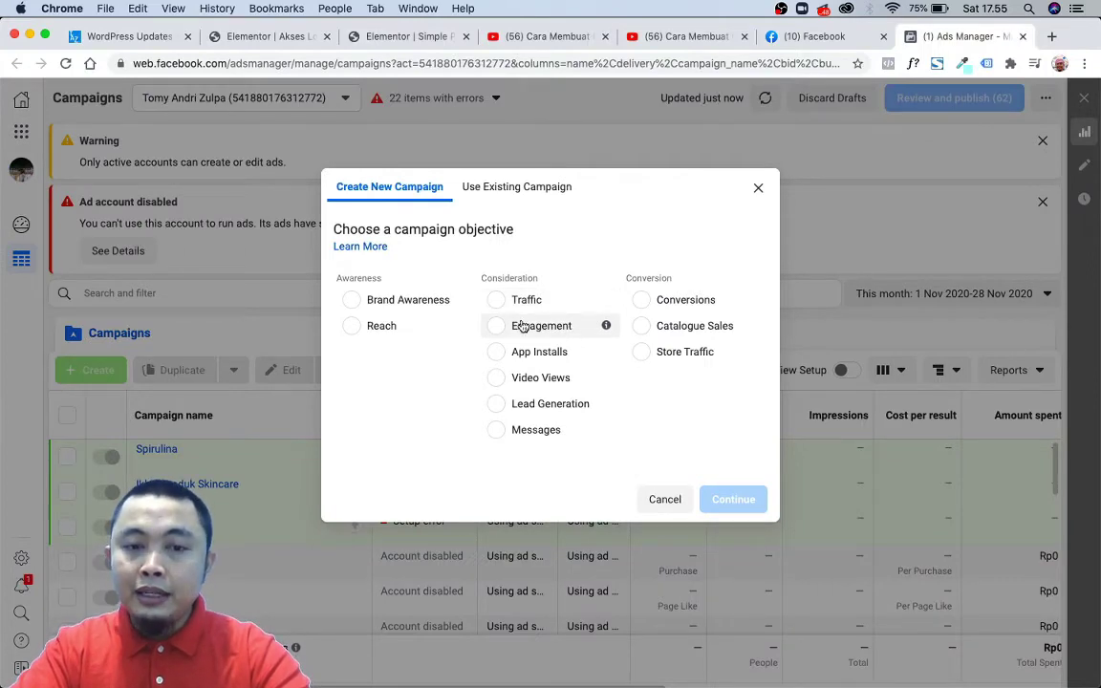
Compare the Indonesian and English campaign objectives, and select Interaksi in the Indonesian dialog and Engagement in the English one
scroll(532, 330, "up", 3)
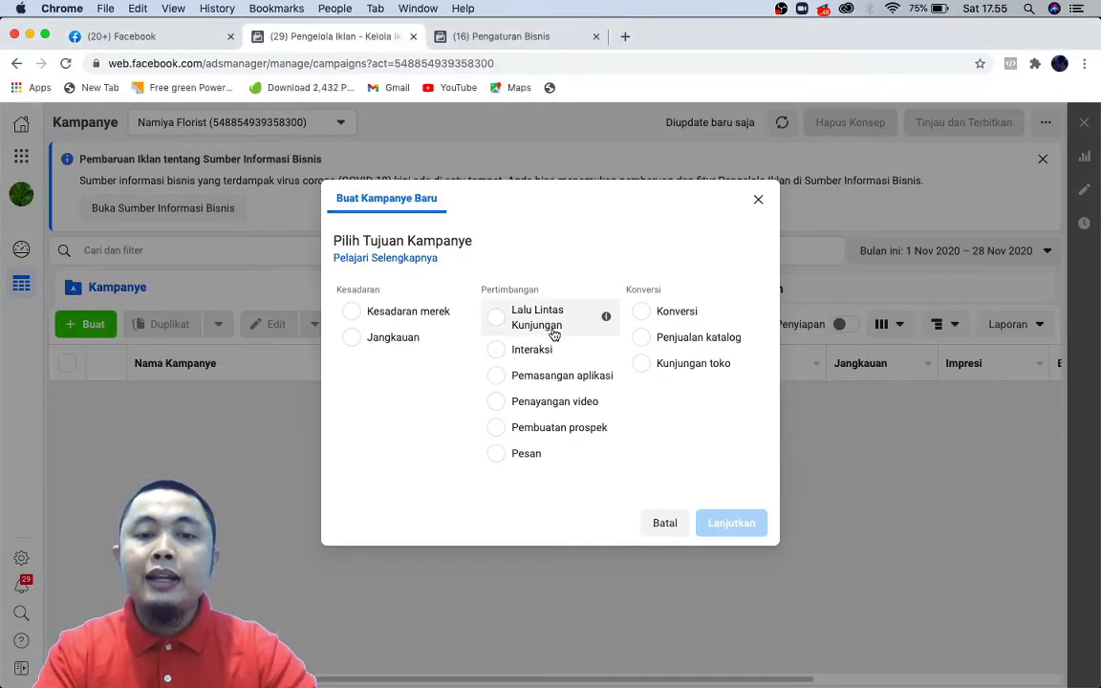
scroll(554, 332, "up", 3)
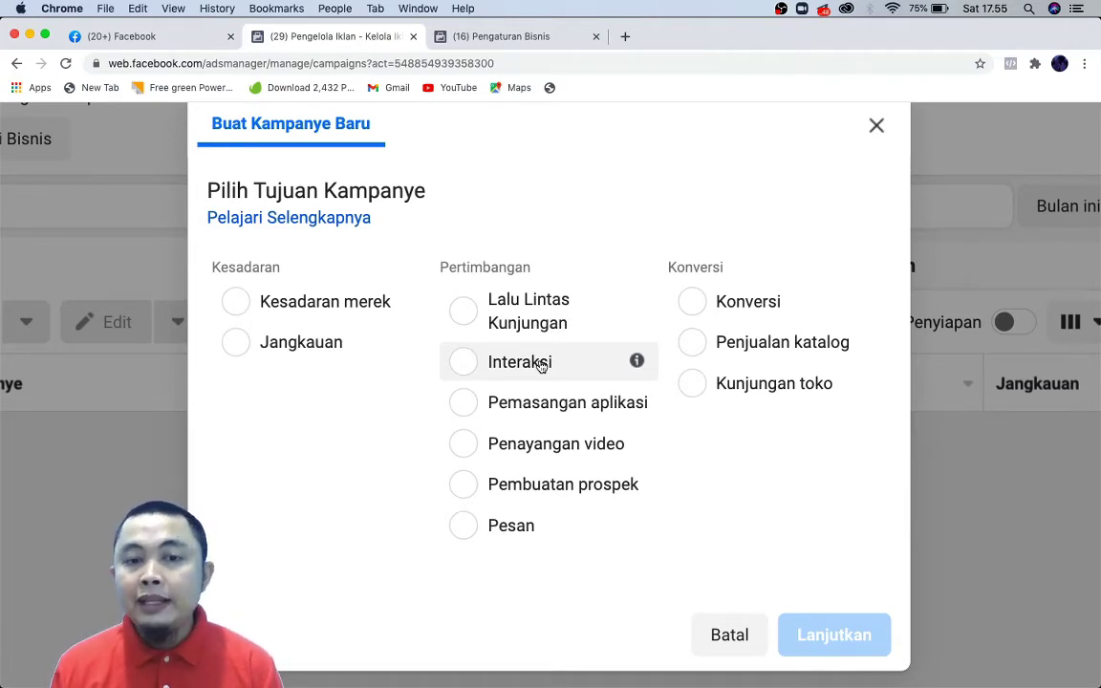
left_click(451, 361)
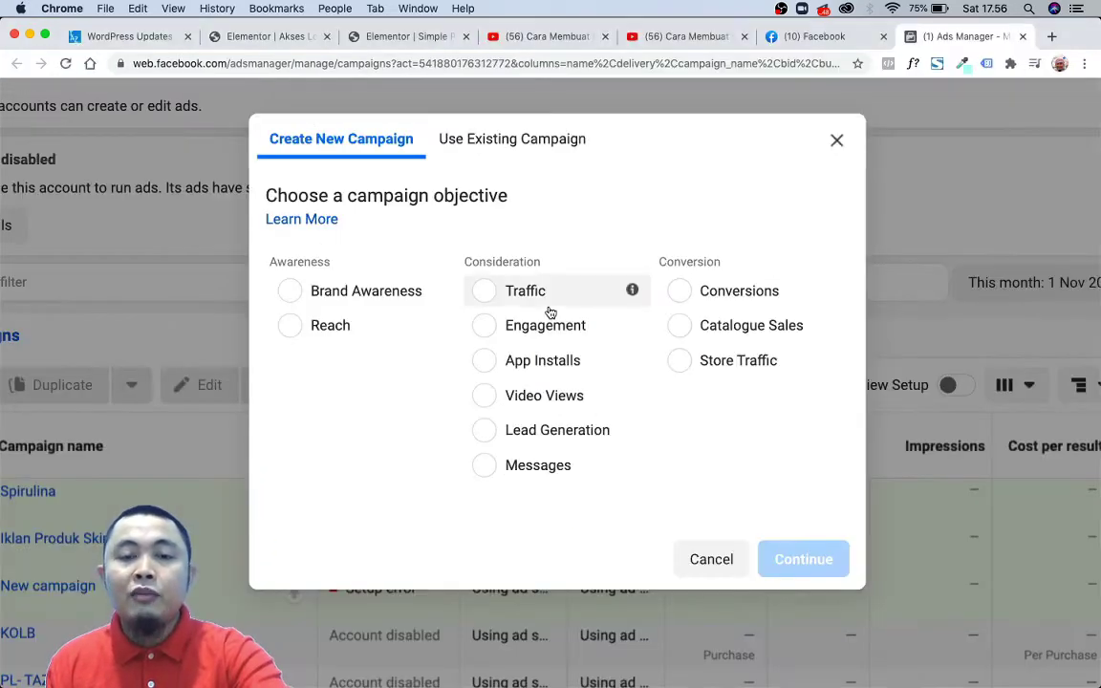
left_click(484, 326)
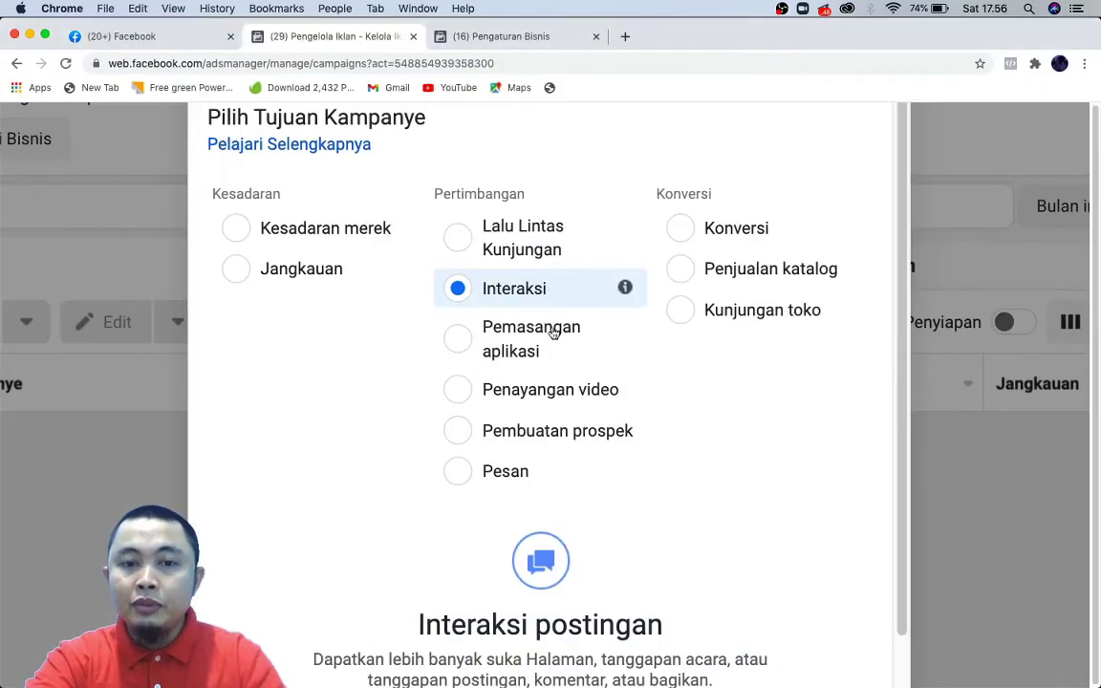
Show the app installs and video views objectives, selecting Pemasangan aplikasi and Penayangan video in Indonesian and Video Views in English
left_click(539, 345)
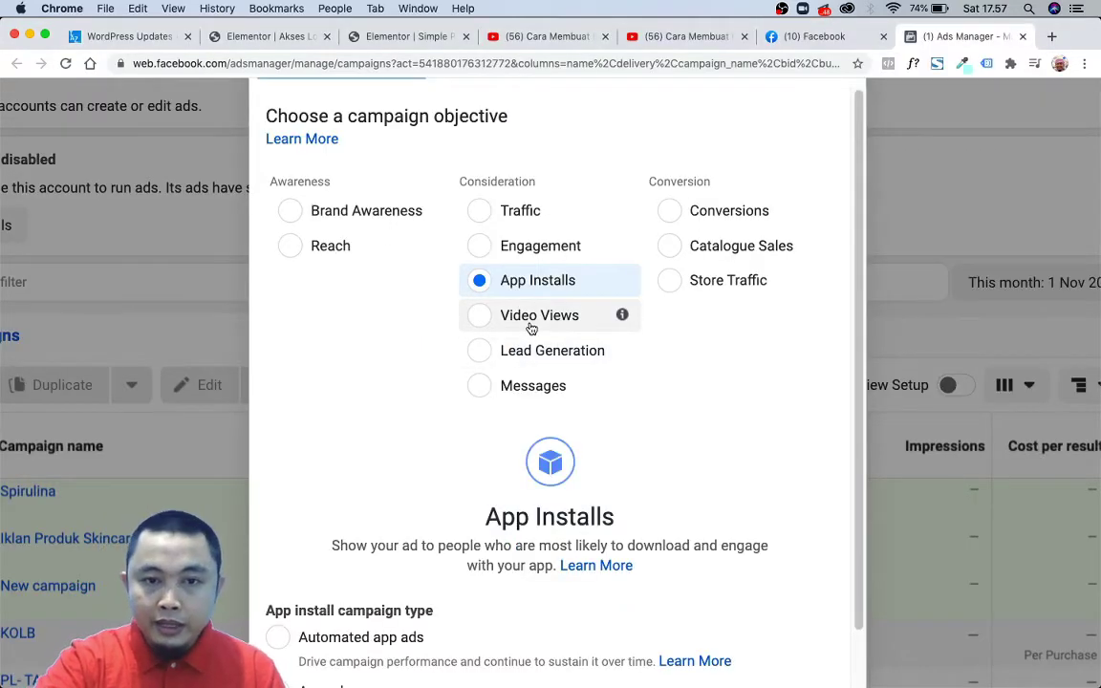
left_click(531, 328)
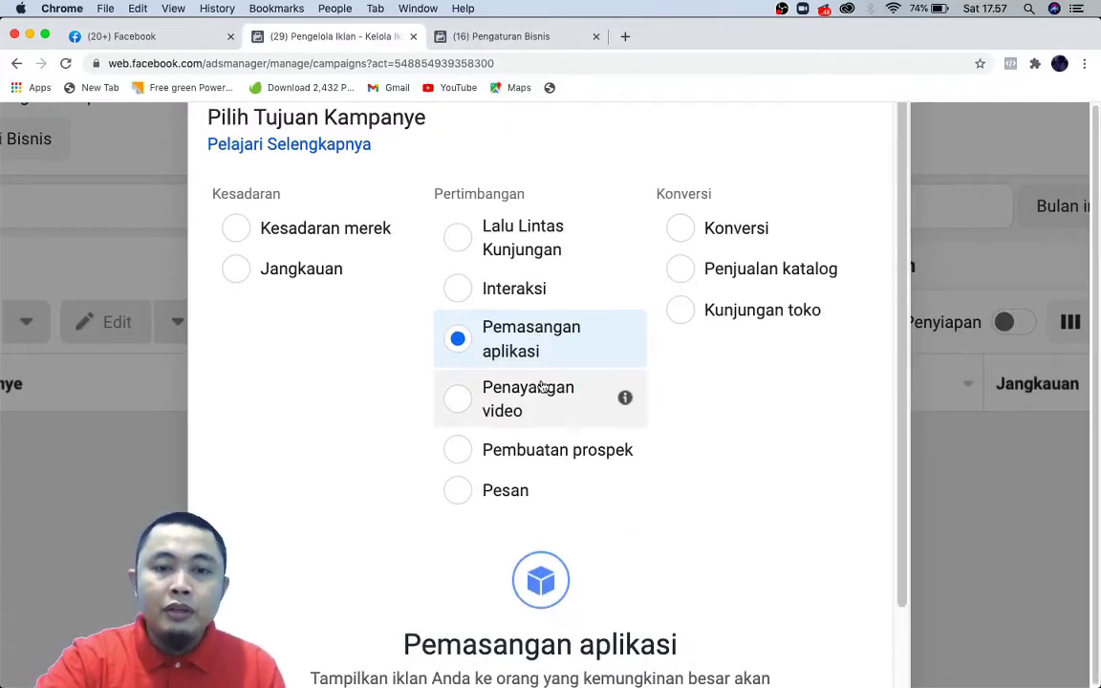
left_click(544, 382)
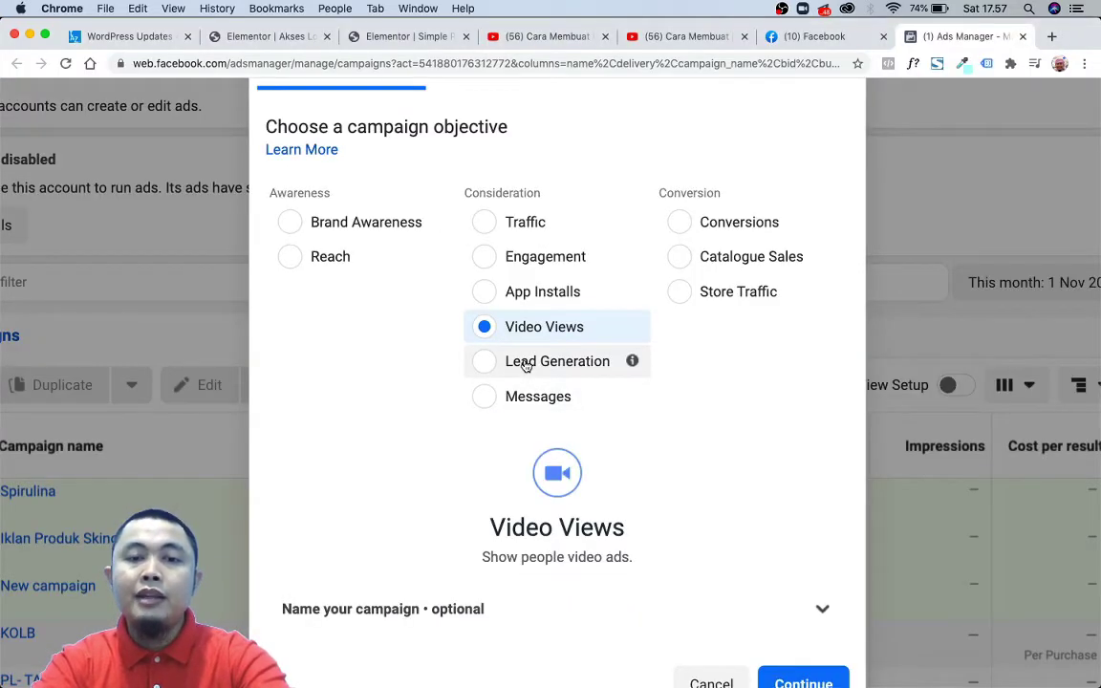
Show the lead generation and messages objectives, selecting Lead Generation and Messages in English and Pembuatan prospek and Pesan in Indonesian
left_click(526, 366)
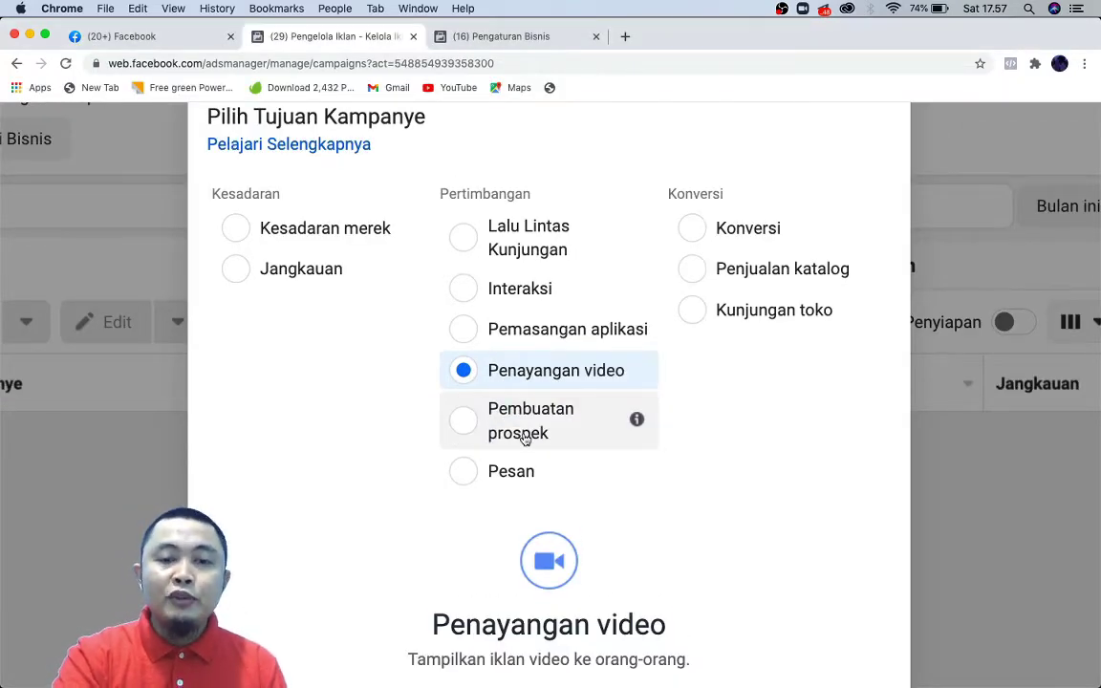
left_click(524, 439)
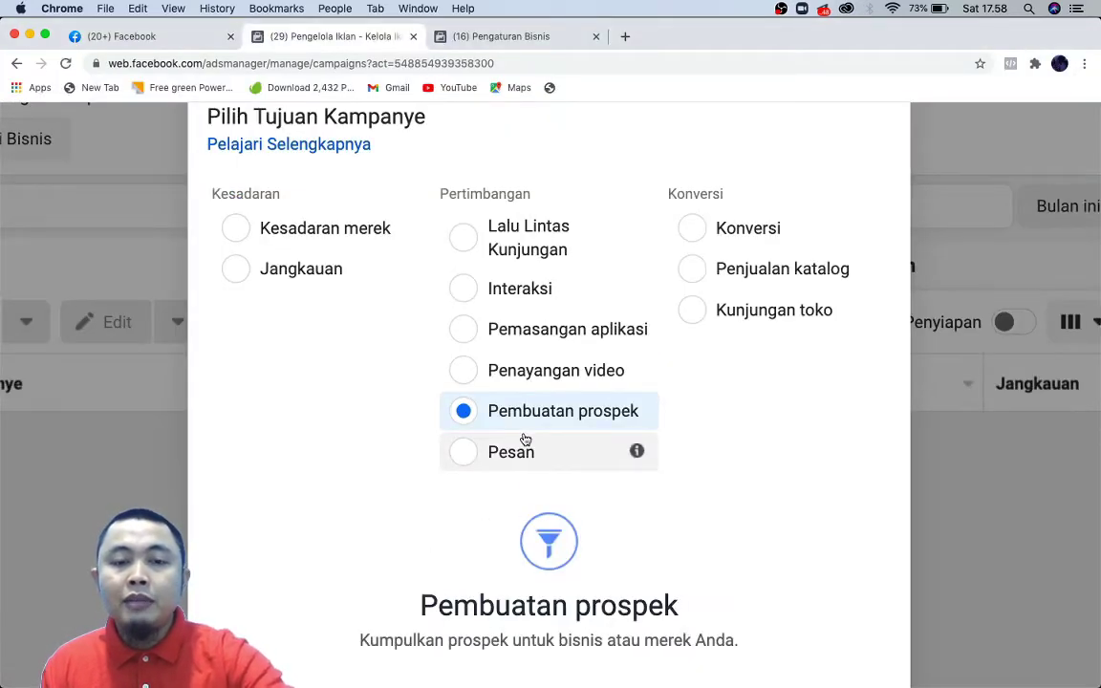
left_click(524, 438)
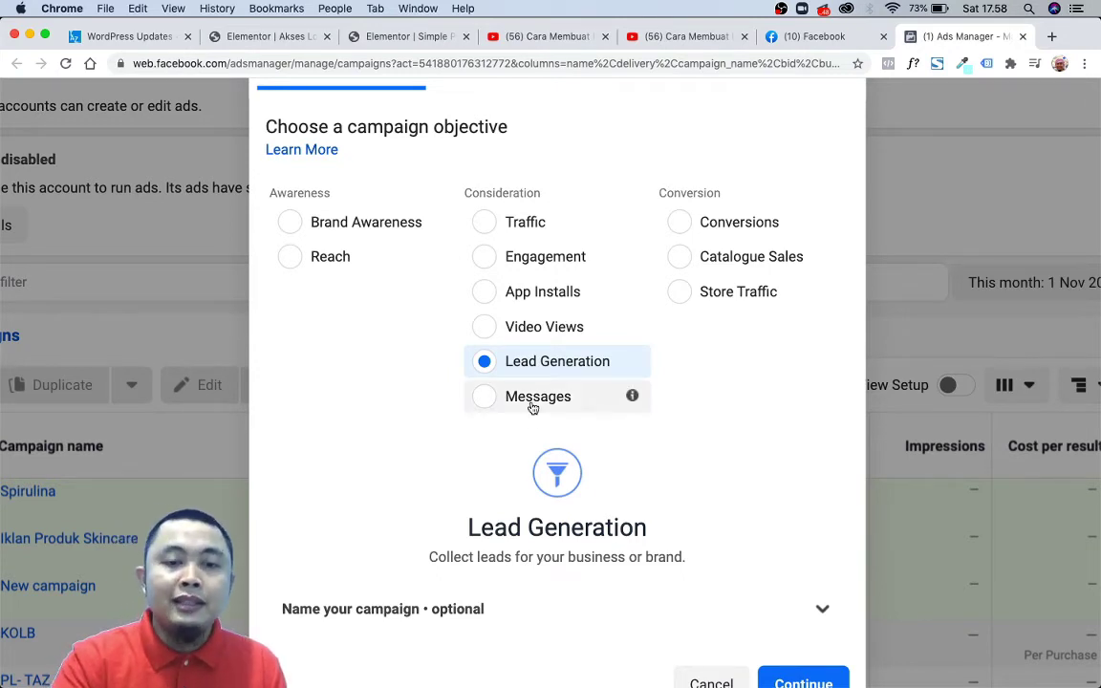
left_click(532, 405)
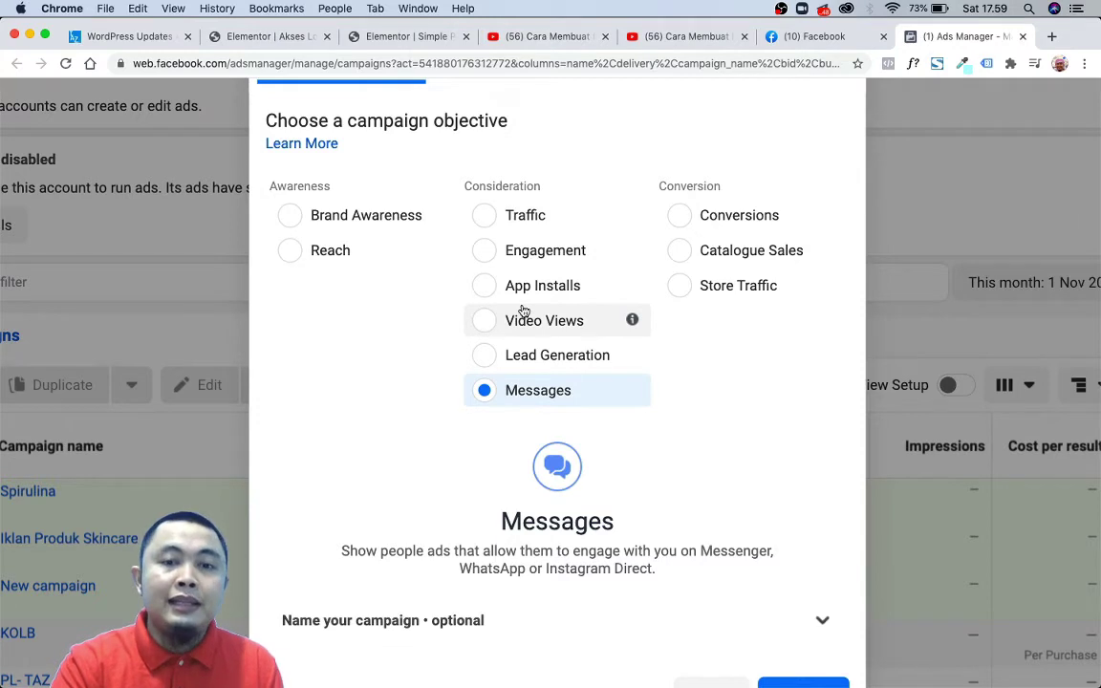
Select Conversions as the campaign objective in the English dialog and Konversi in the Indonesian one
mouse_move(366, 224)
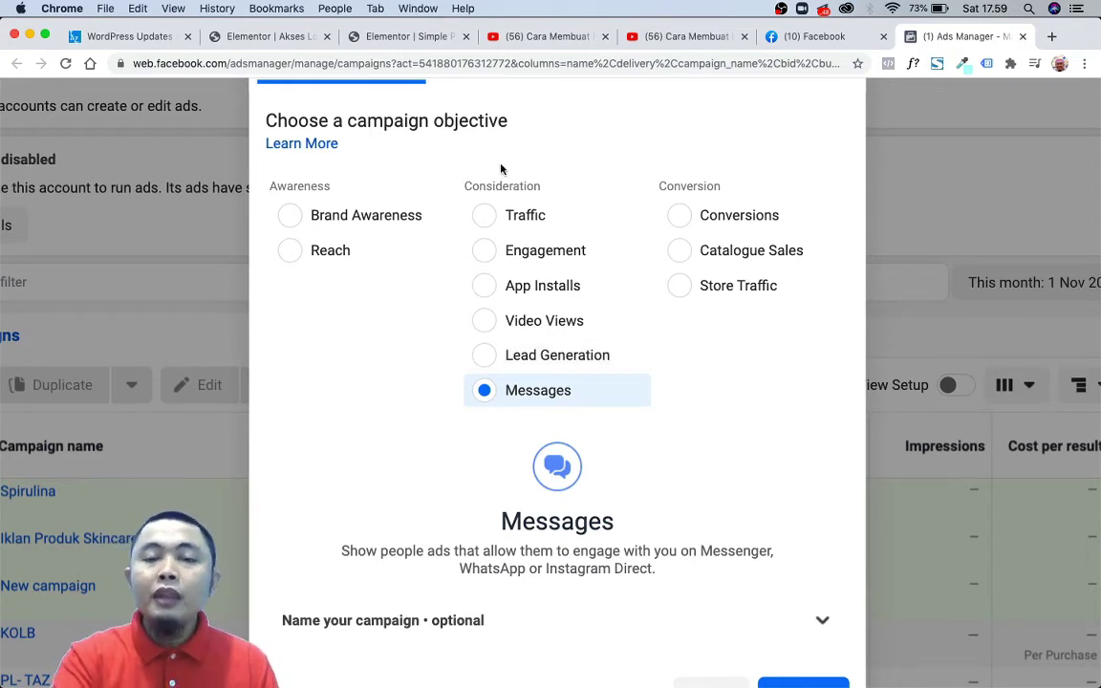
left_click(677, 217)
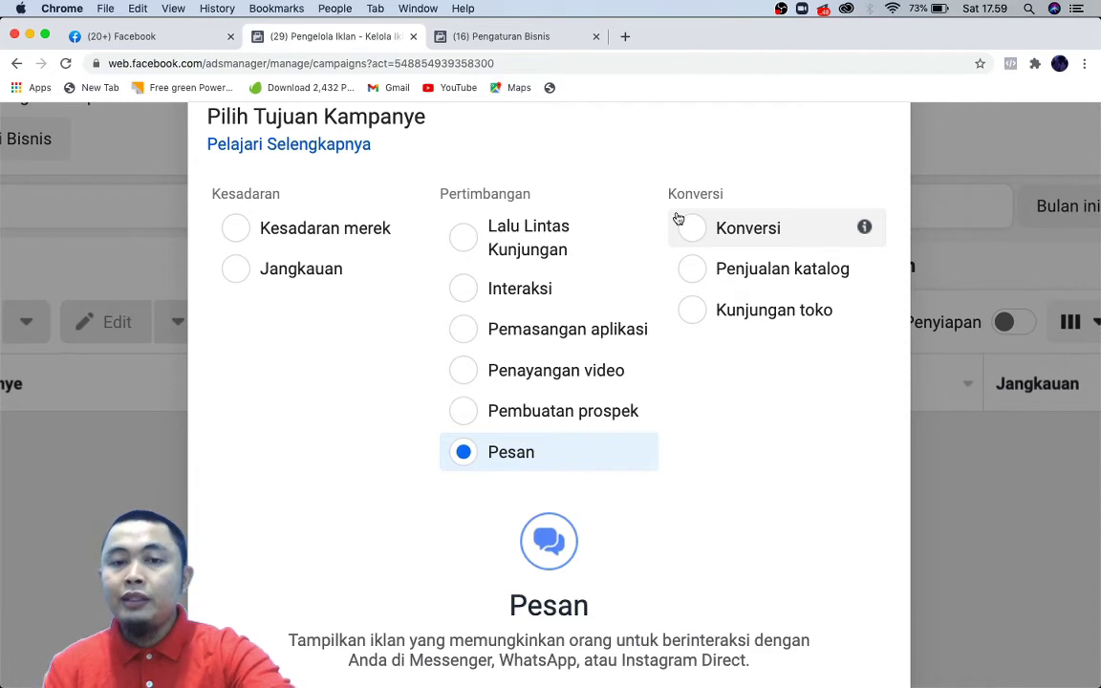
left_click(700, 237)
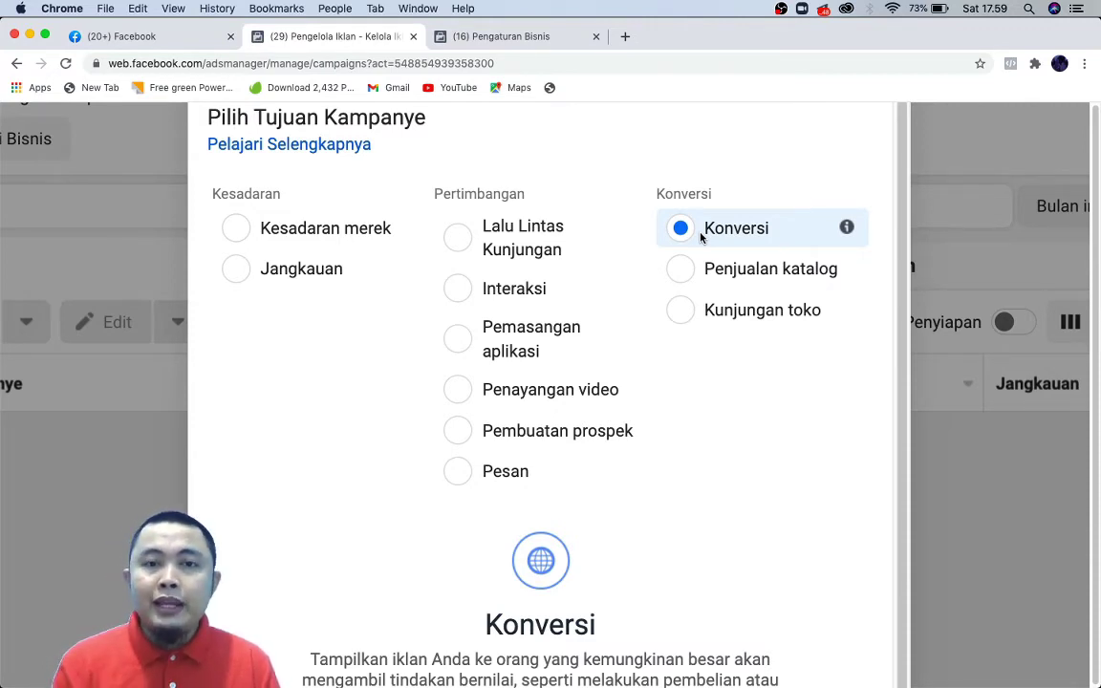
Open the LOWBUDGET landing page in a new browser tab of the Indonesian Ads Manager window
key("super+t")
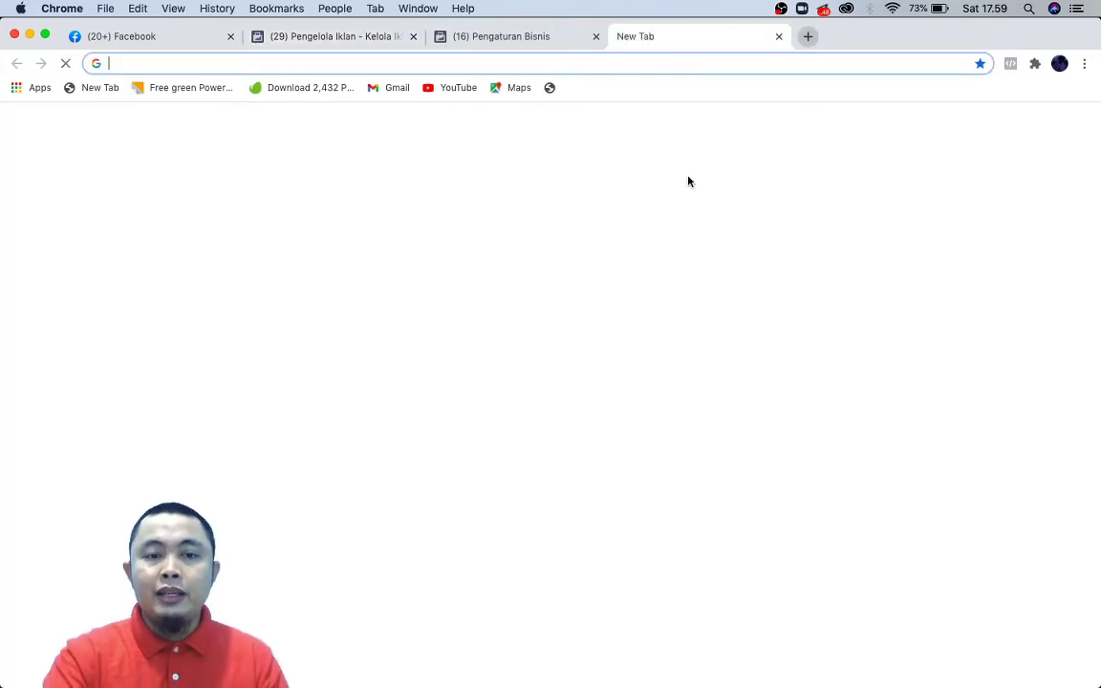
type("tomy")
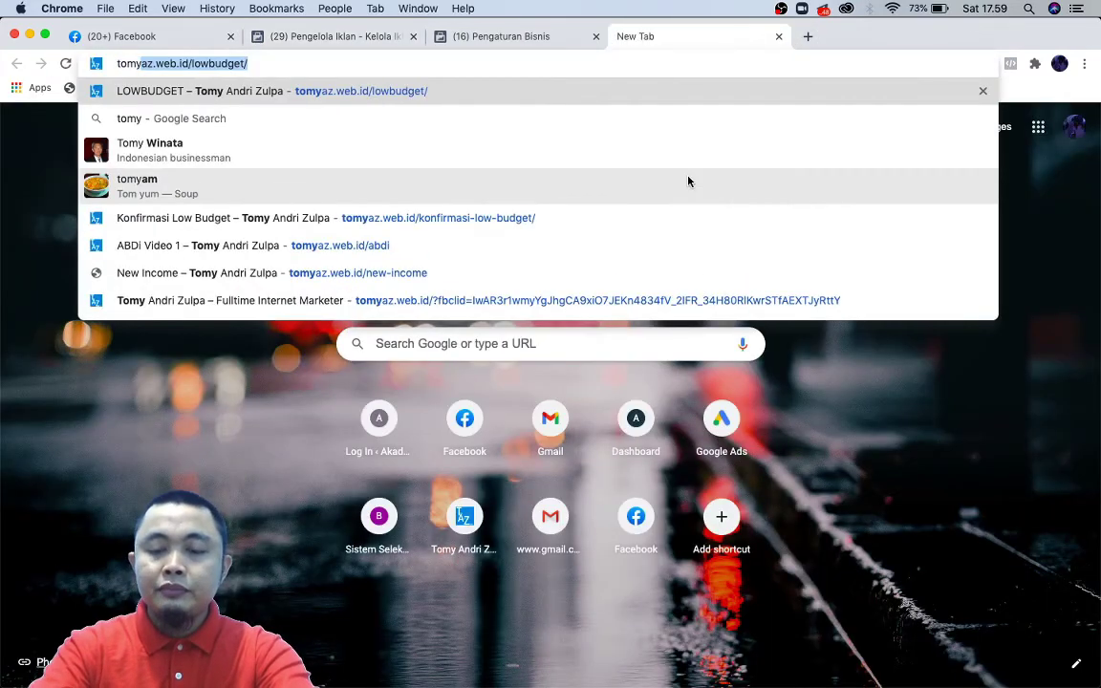
key("Right")
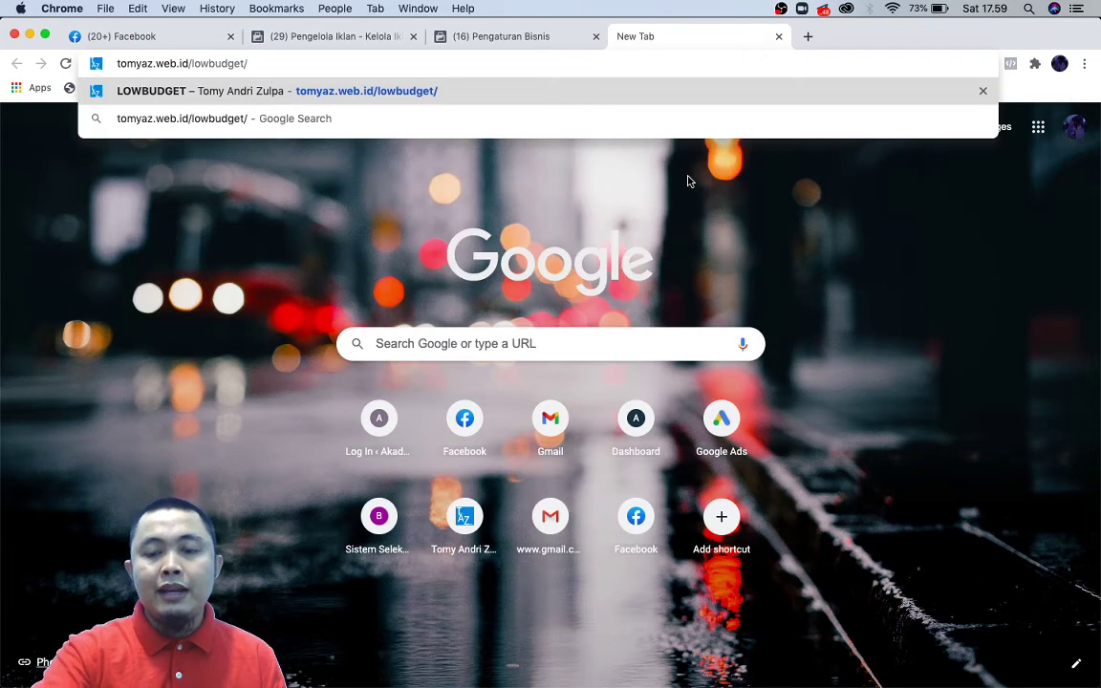
key("Return")
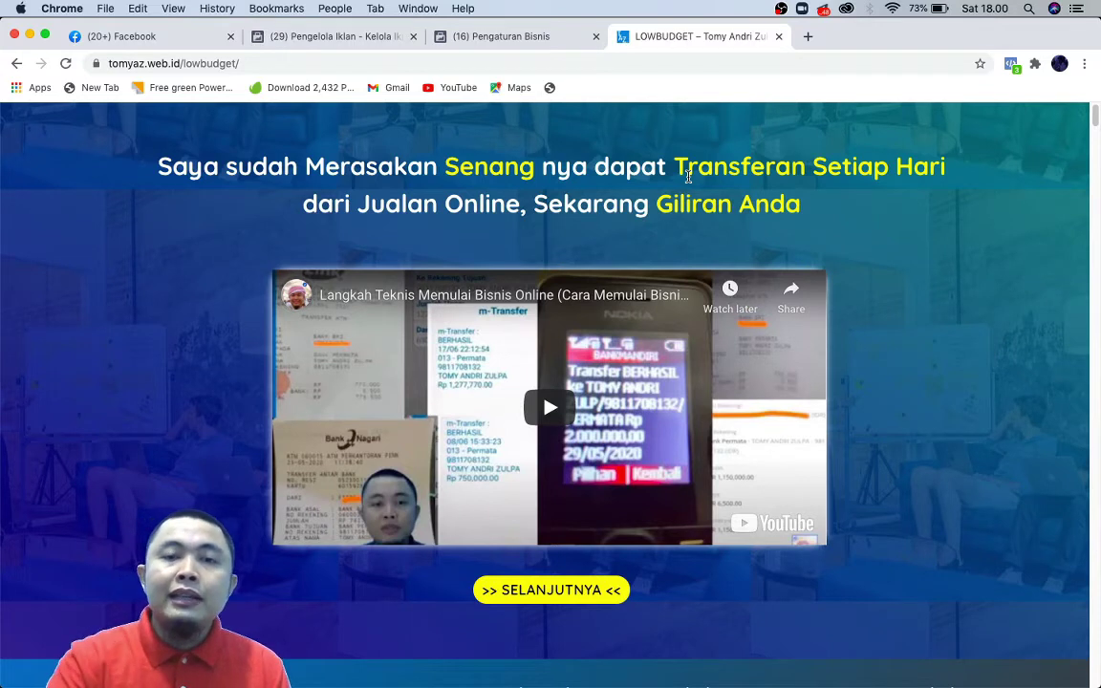
Check the landing page's pixel events in Facebook Pixel Helper before and after activating the SELANJUTNYA link
left_click(1012, 65)
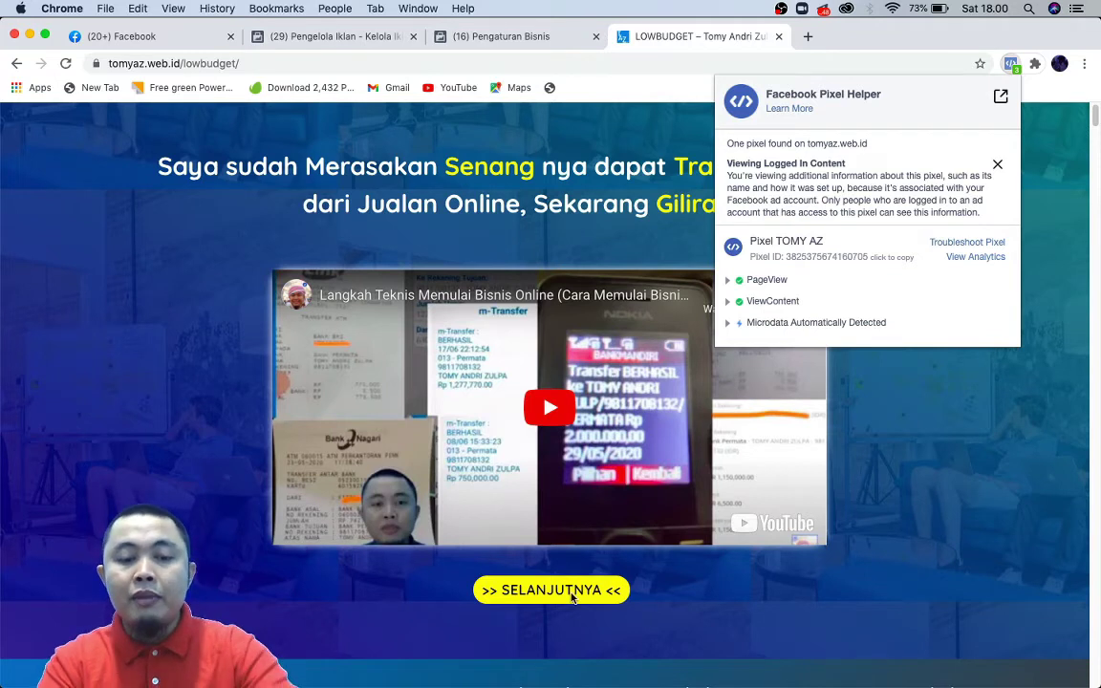
left_click(604, 592)
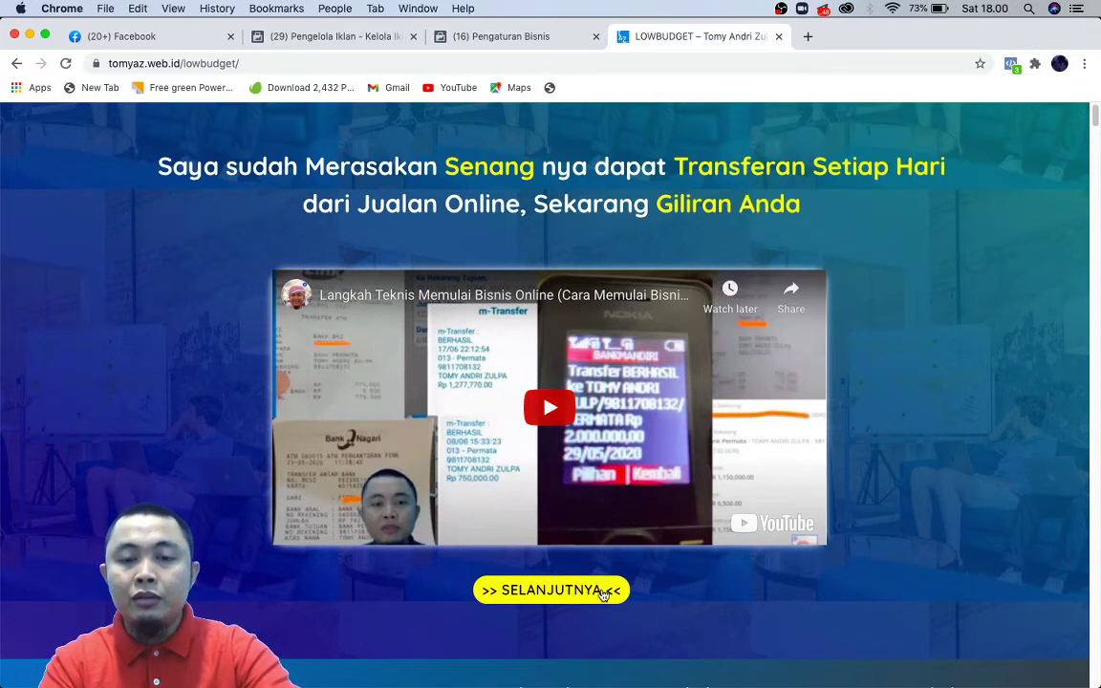
left_click(604, 592)
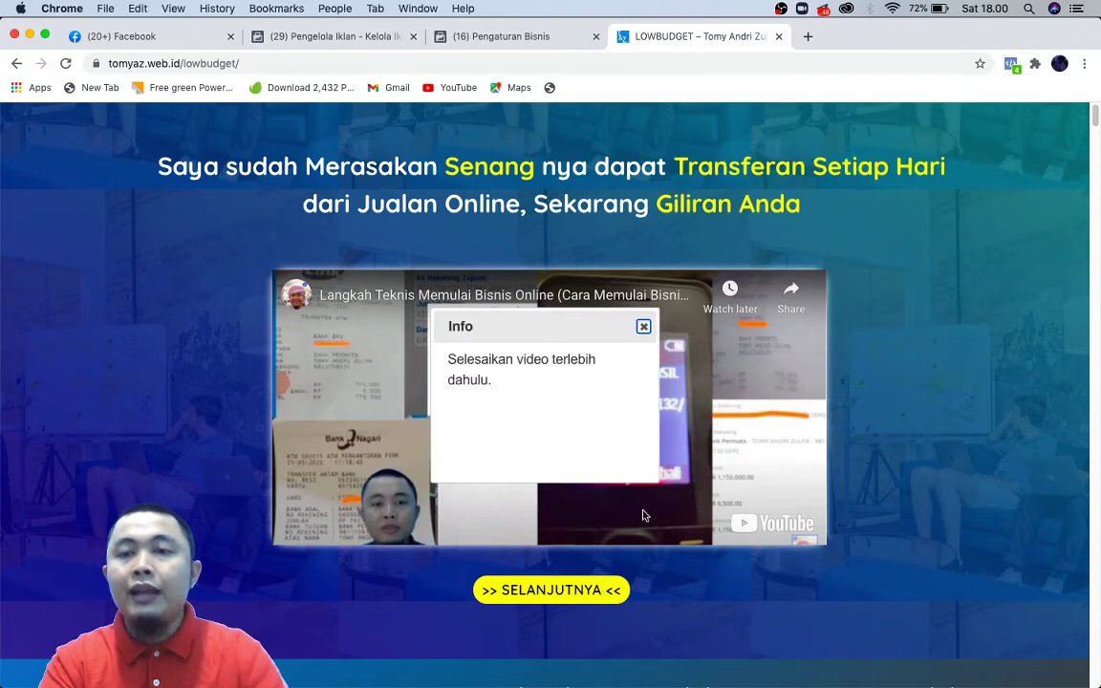
left_click(1009, 63)
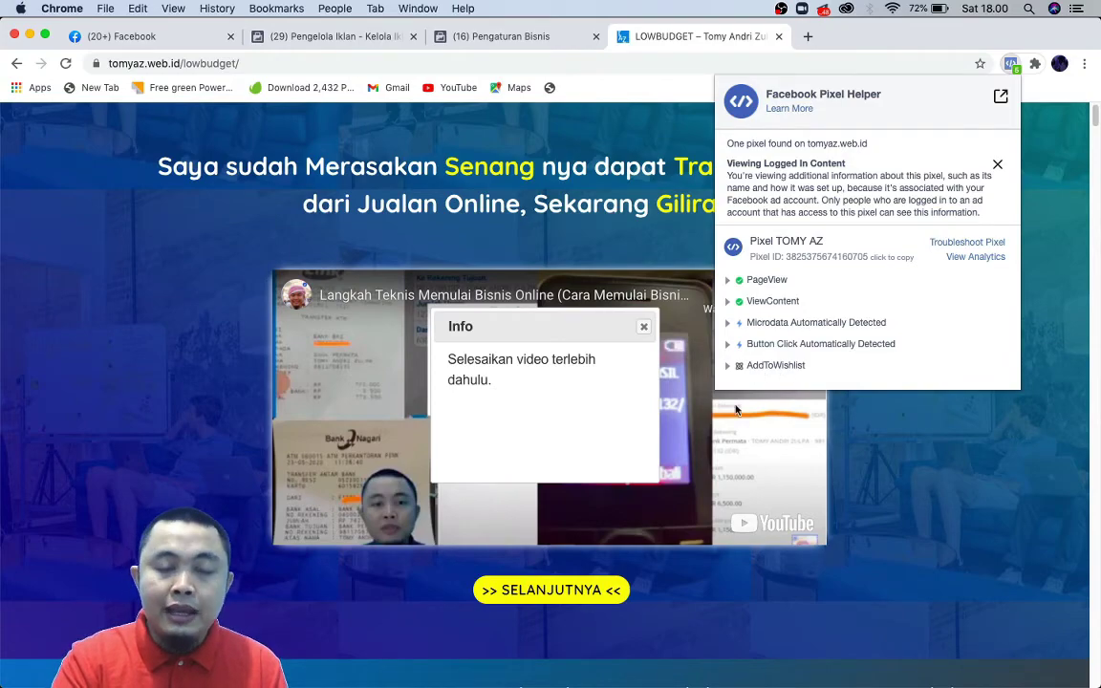
Examine the landing page's modules, bonuses, price offer with Ya! Saya Mau!, and the registration form with its DAFTAR option
scroll(636, 574, "down", 15)
scroll(638, 534, "down", 20)
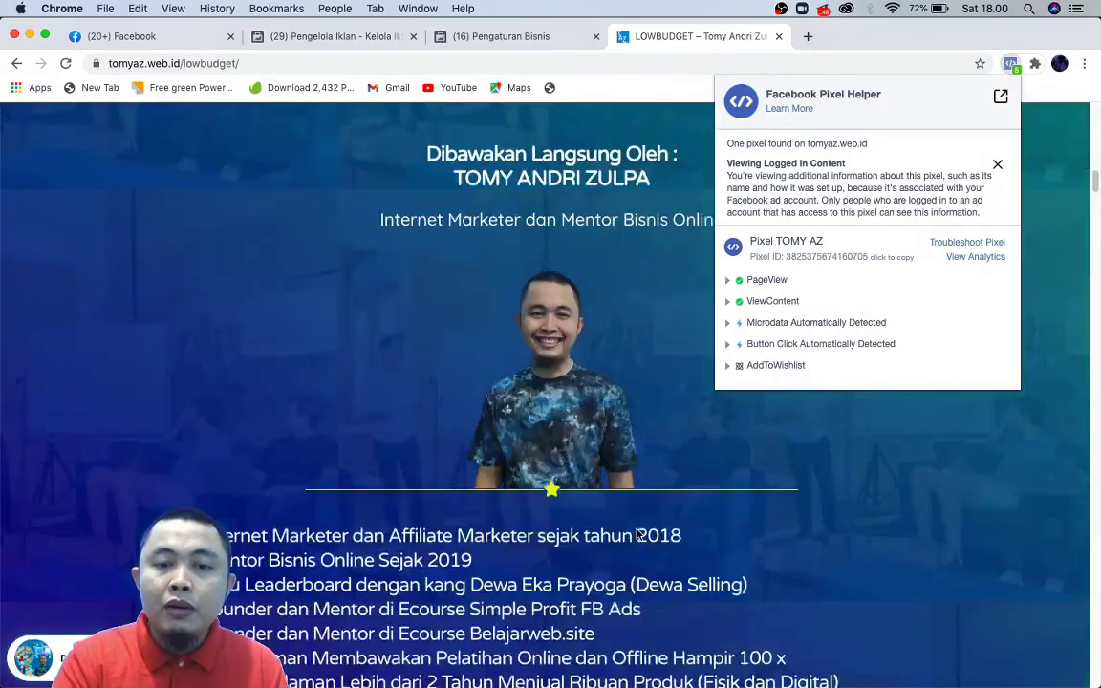
scroll(638, 534, "down", 20)
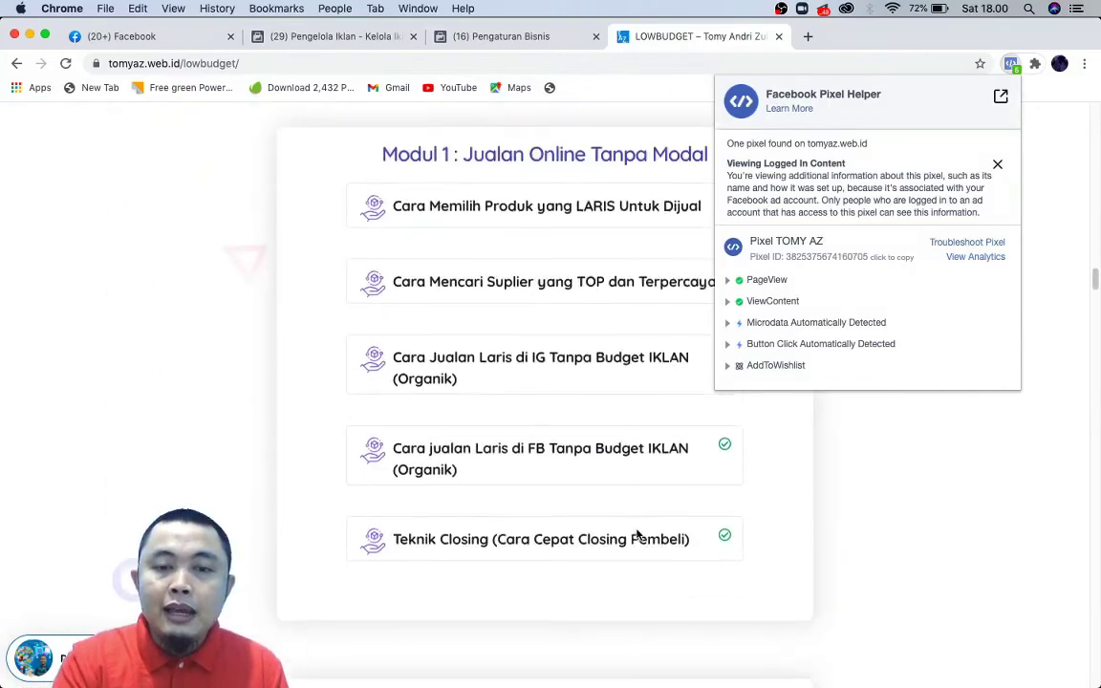
scroll(638, 534, "down", 20)
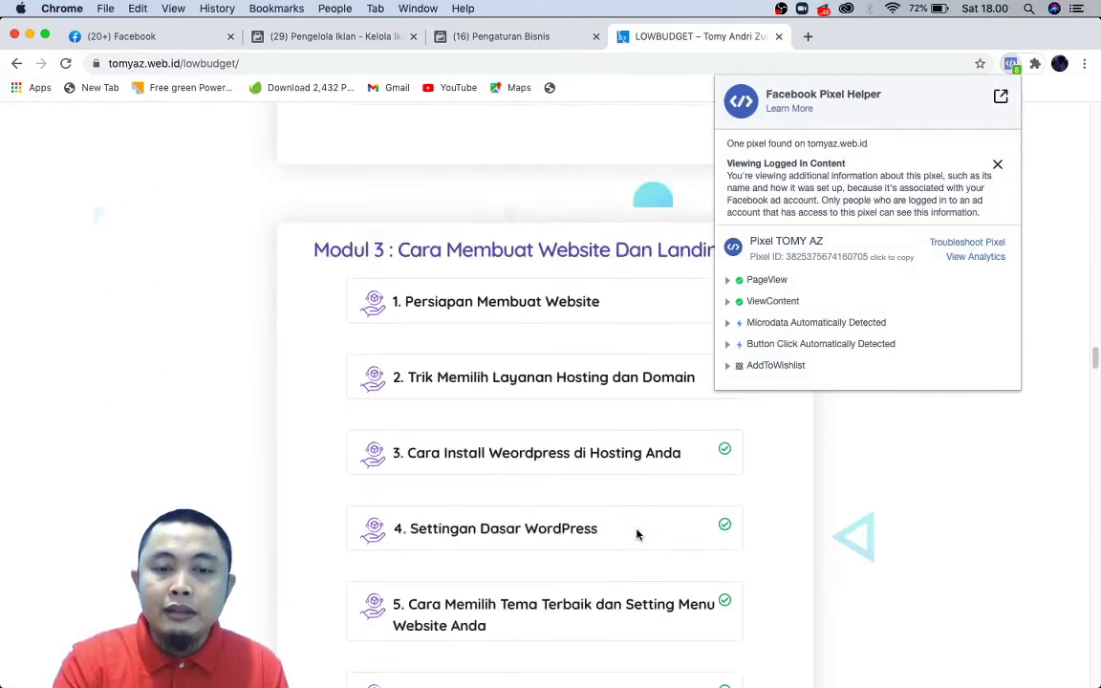
scroll(638, 534, "down", 10)
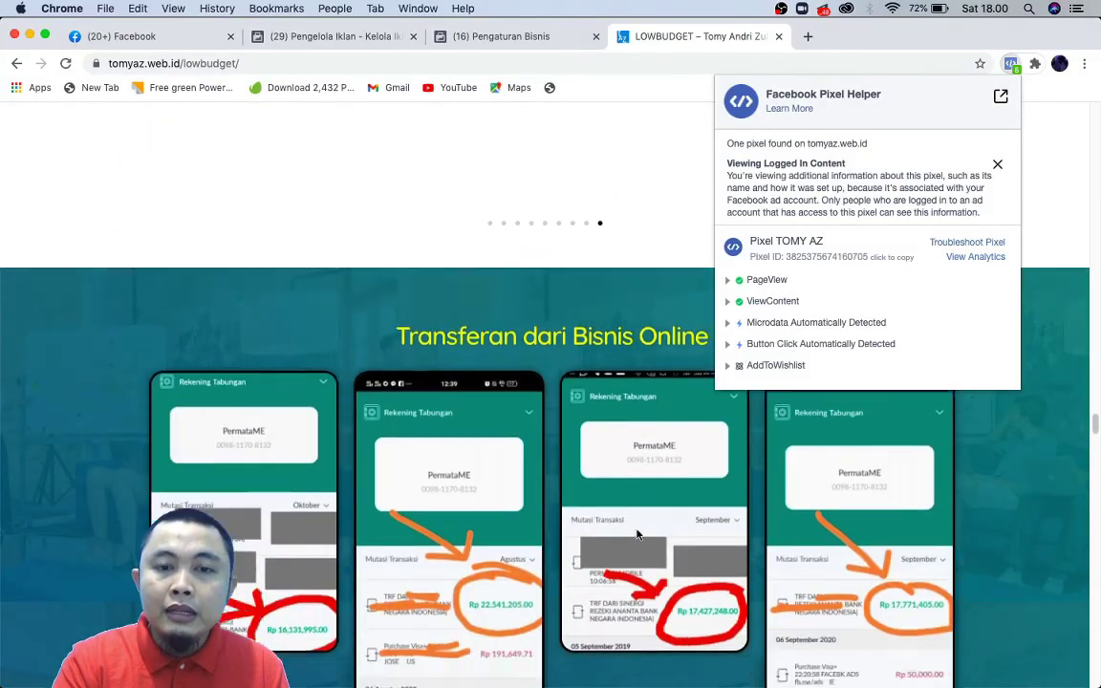
scroll(639, 534, "down", 20)
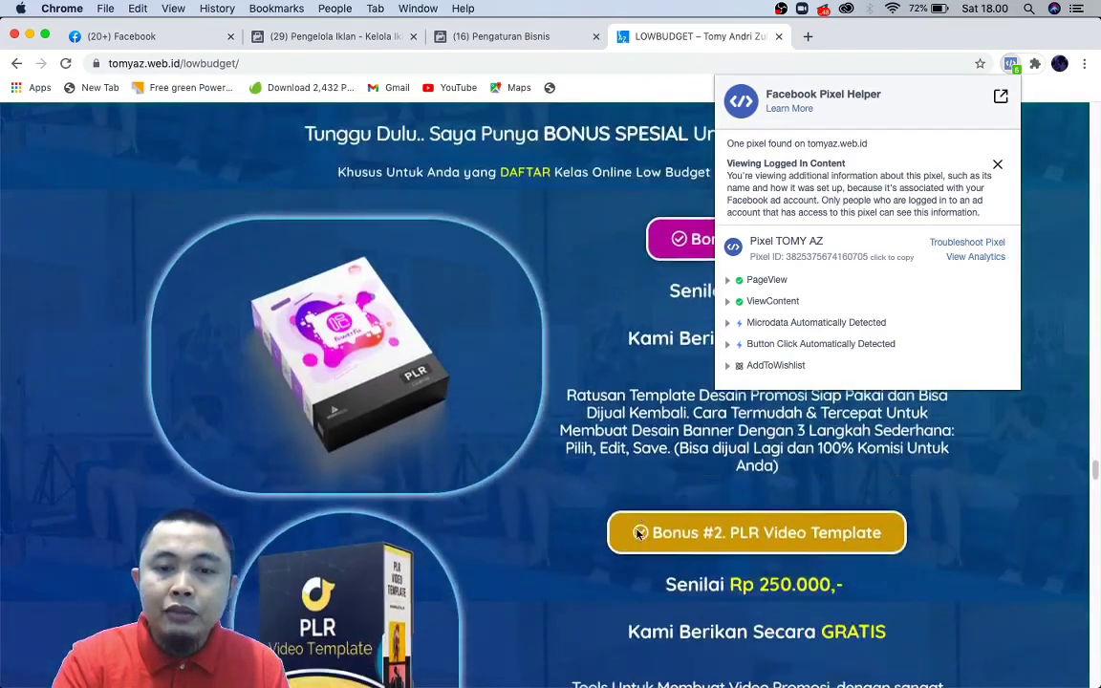
scroll(638, 534, "down", 12)
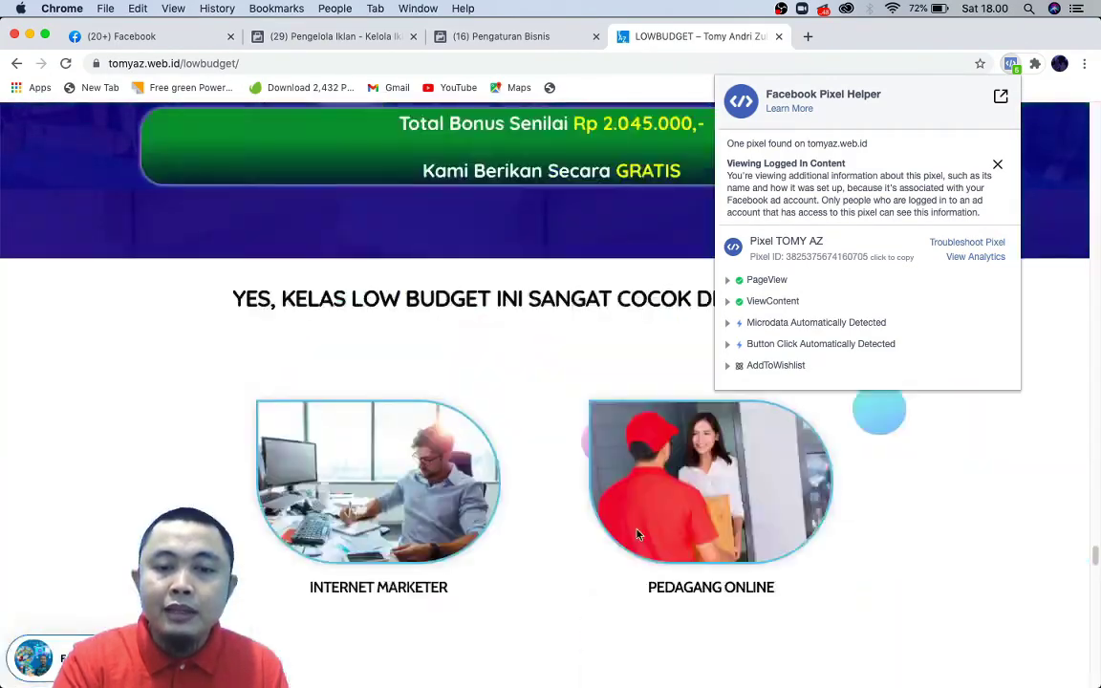
scroll(638, 534, "up", 3)
scroll(638, 534, "down", 6)
scroll(638, 534, "down", 15)
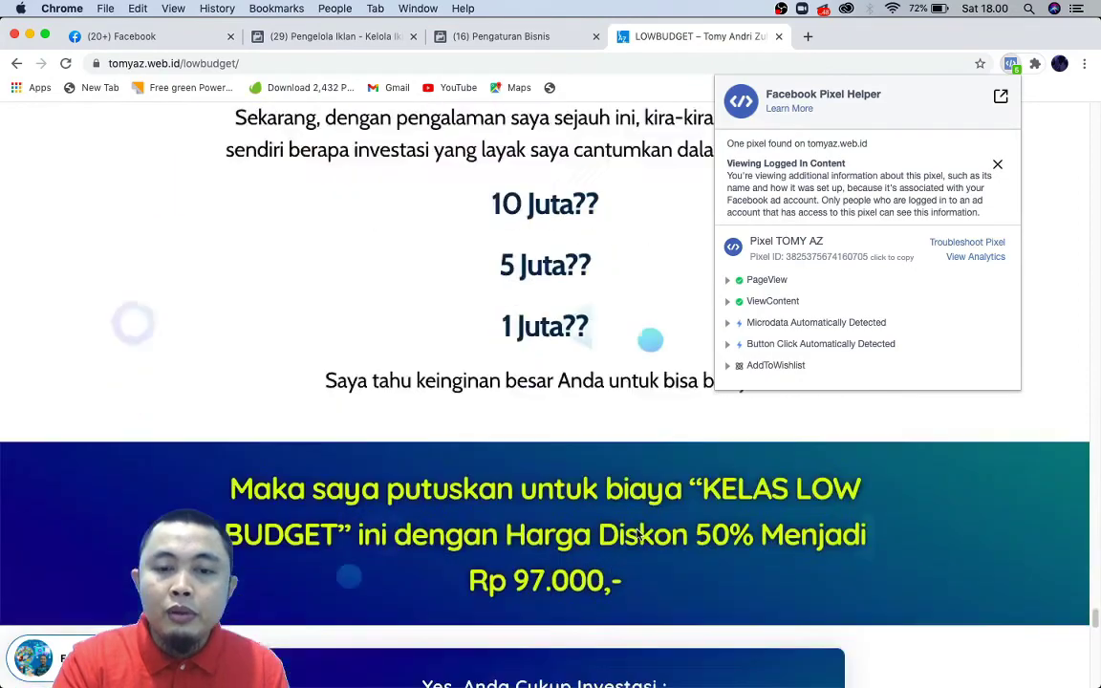
scroll(638, 534, "up", 3)
scroll(639, 534, "up", 6)
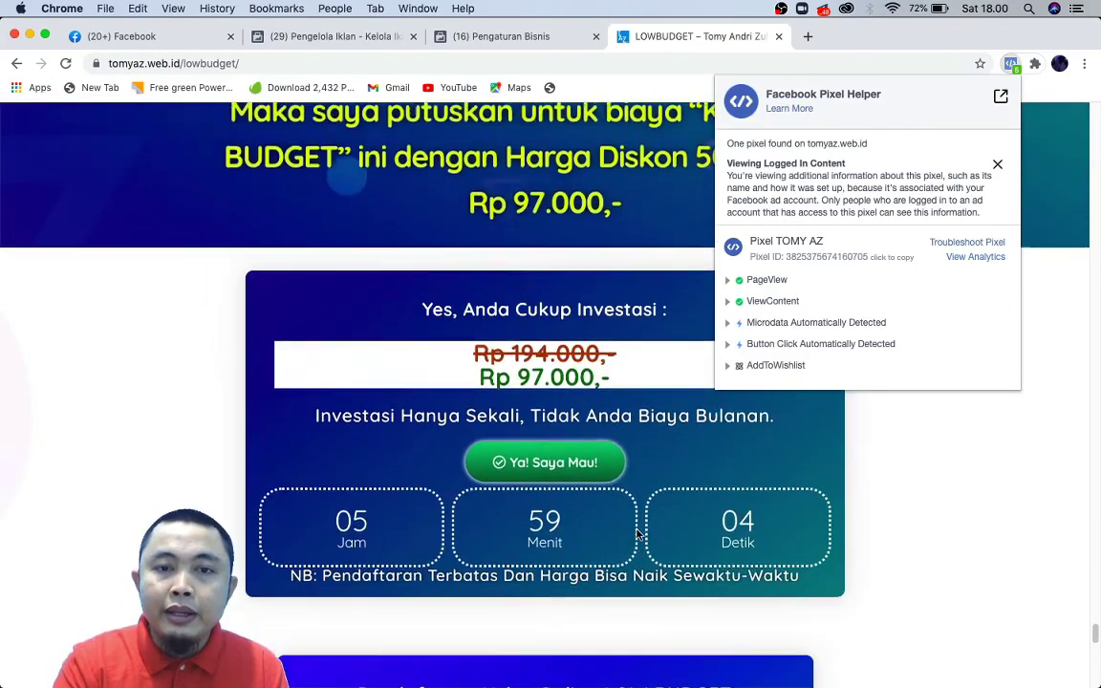
scroll(559, 592, "down", 5)
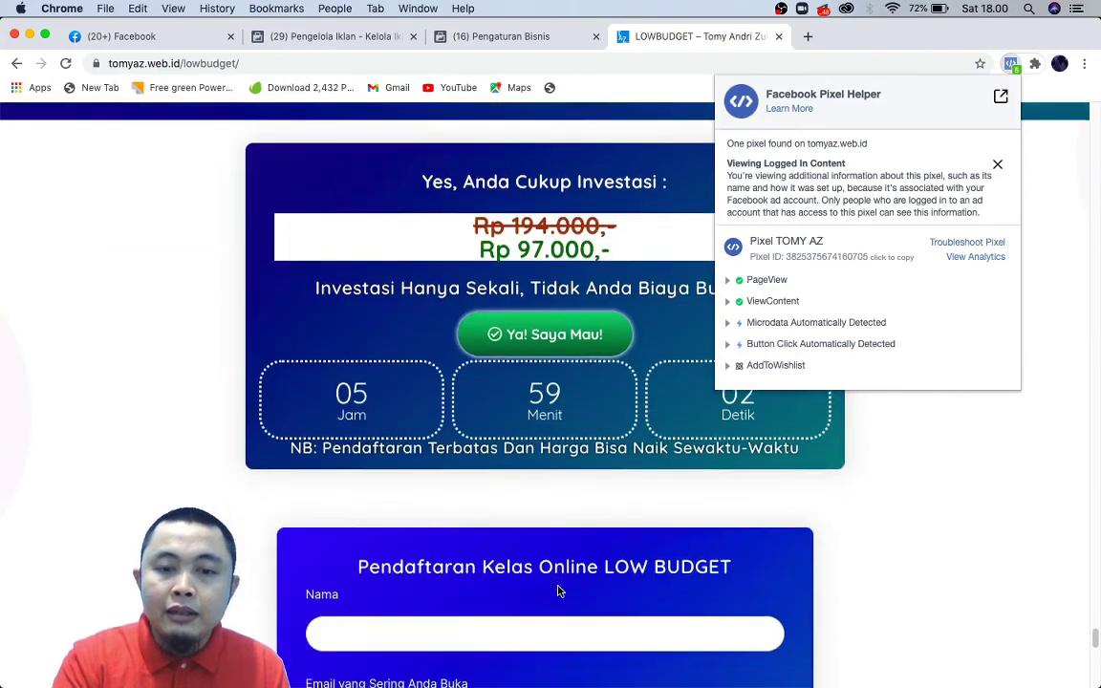
scroll(559, 591, "down", 5)
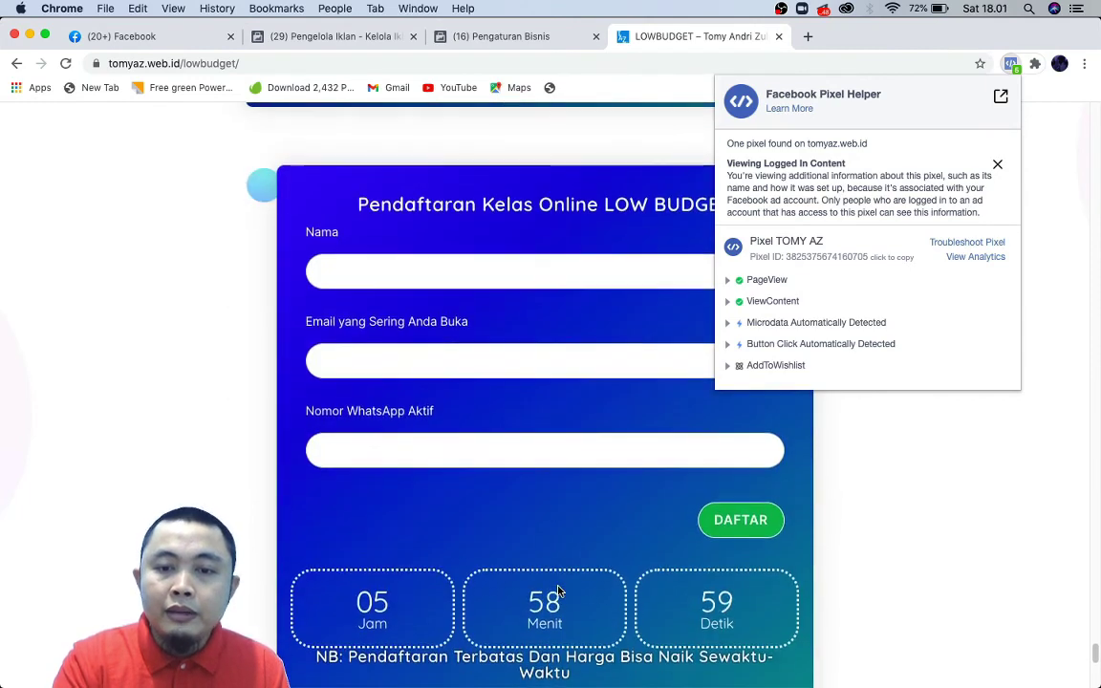
left_click(734, 507)
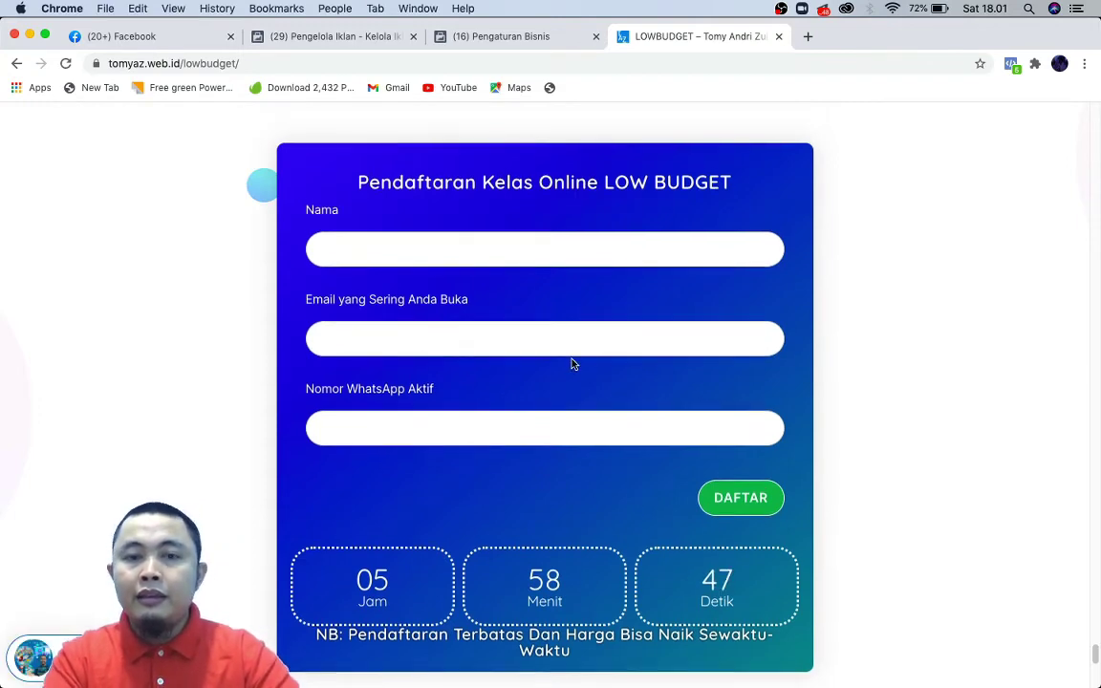
scroll(571, 363, "down", 2)
scroll(571, 363, "up", 4)
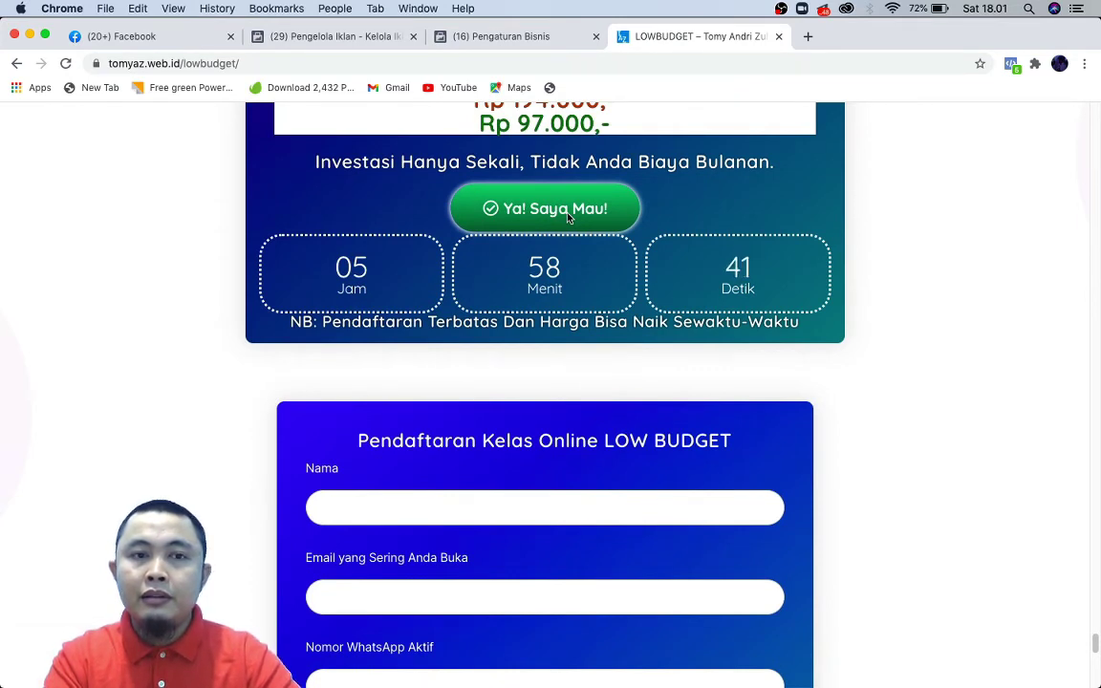
scroll(567, 218, "up", 2)
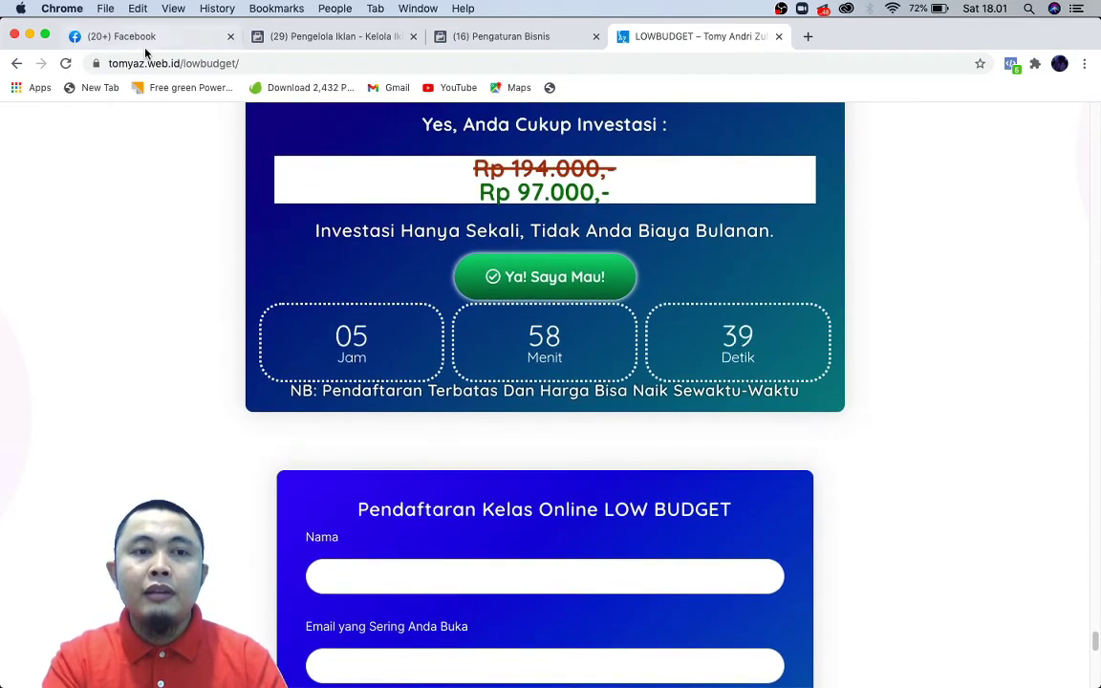
Reload the landing page, activate DAFTAR on the empty registration form, and check the resulting pixel events in Facebook Pixel Helper
left_click(65, 63)
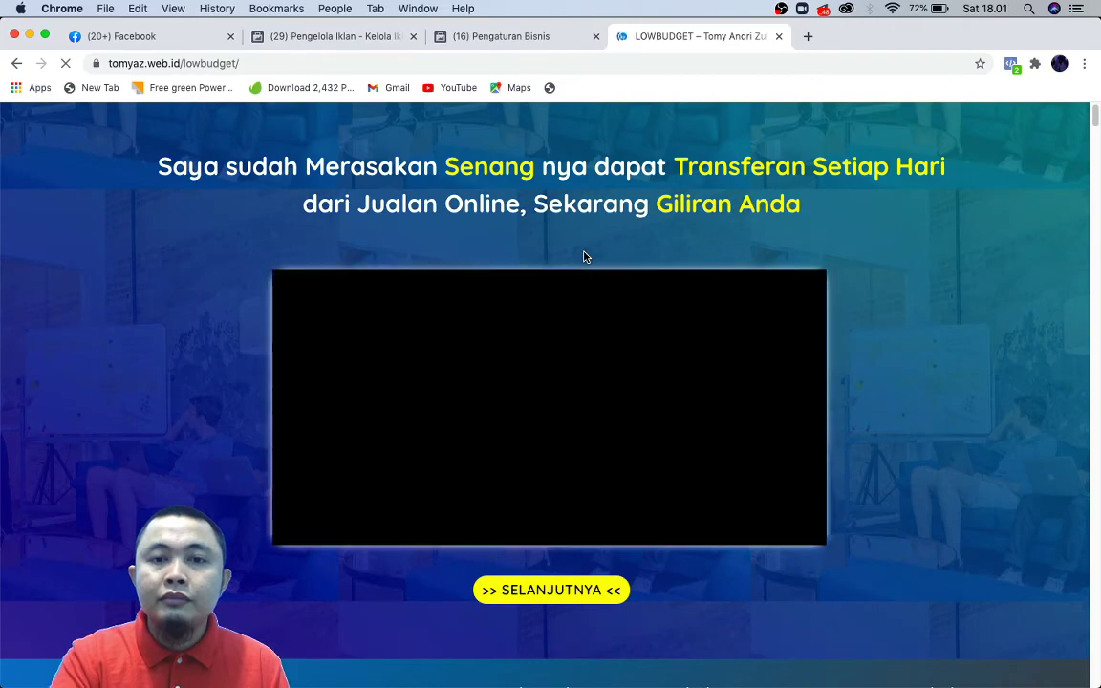
scroll(584, 257, "down", 20)
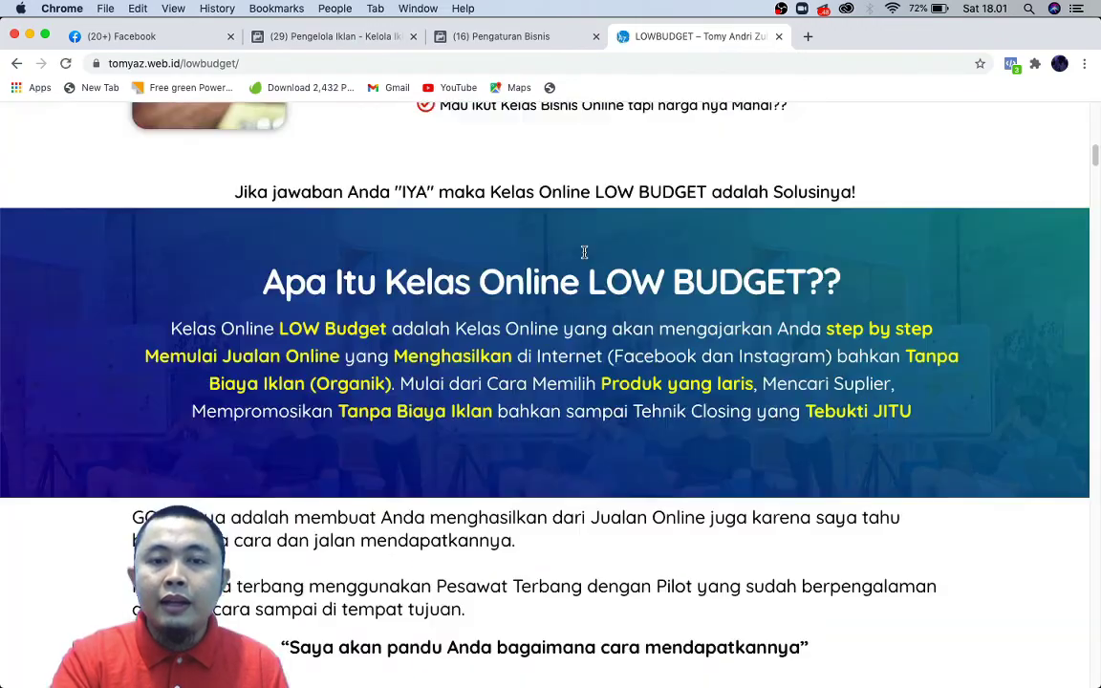
scroll(585, 257, "down", 20)
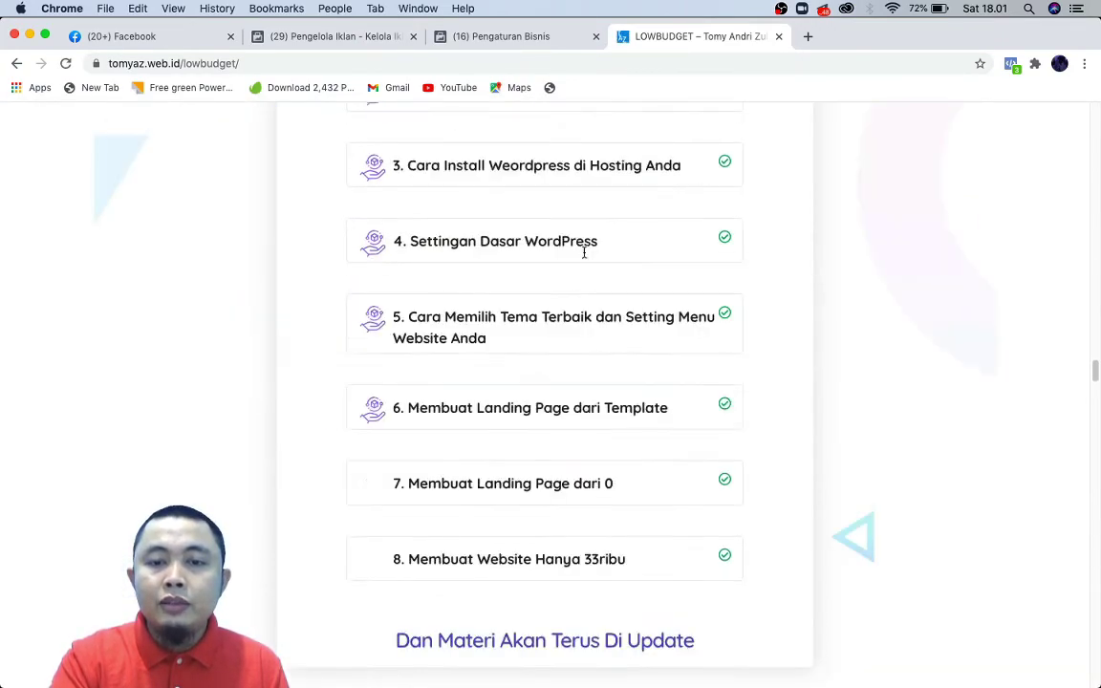
scroll(585, 254, "down", 20)
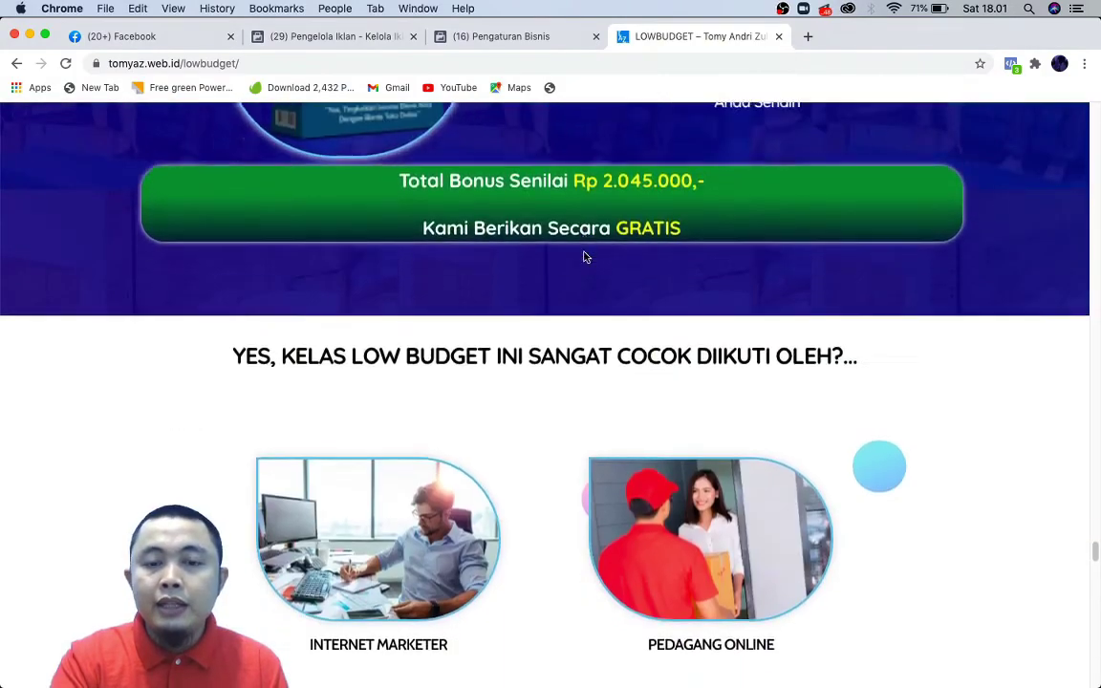
scroll(585, 257, "up", 5)
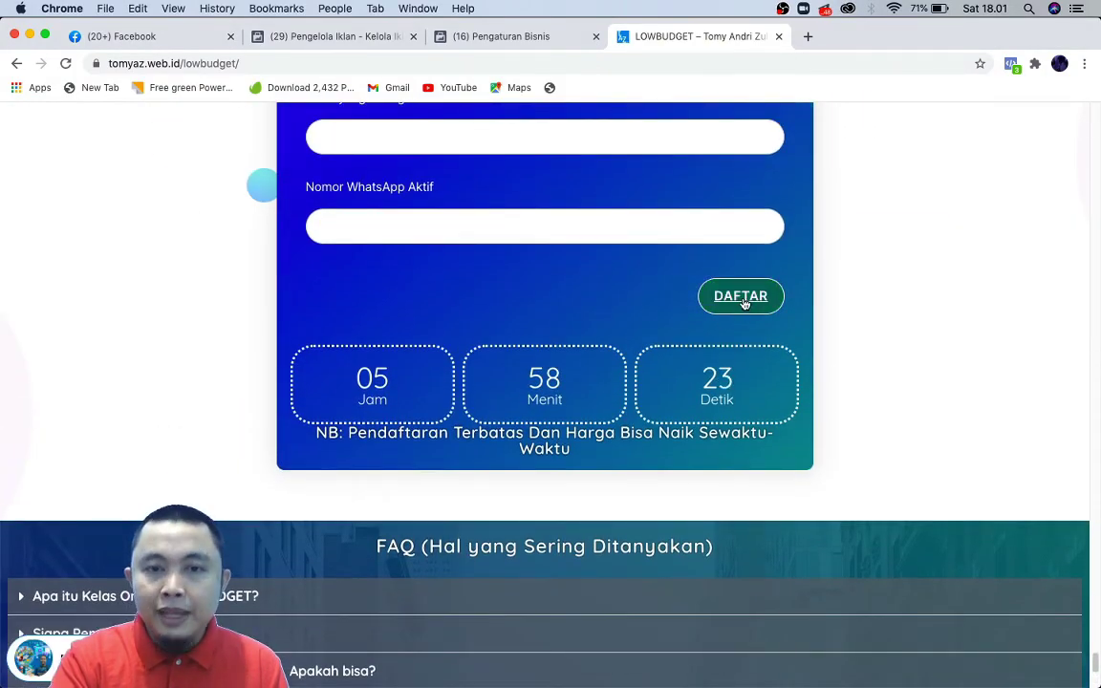
left_click(744, 302)
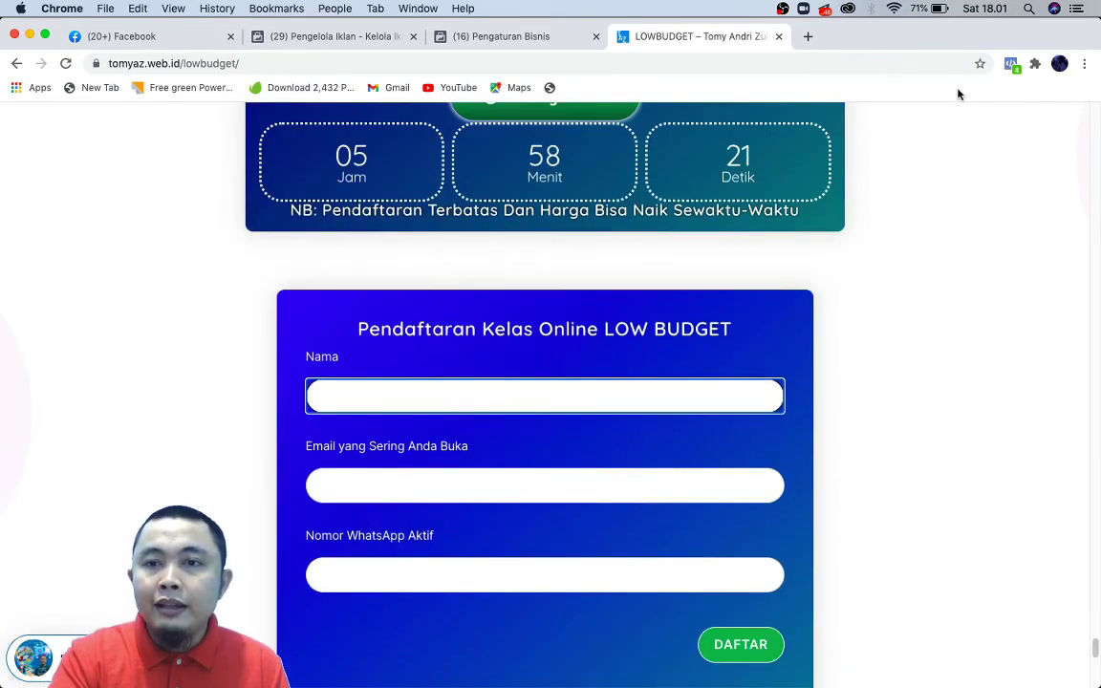
left_click(1011, 64)
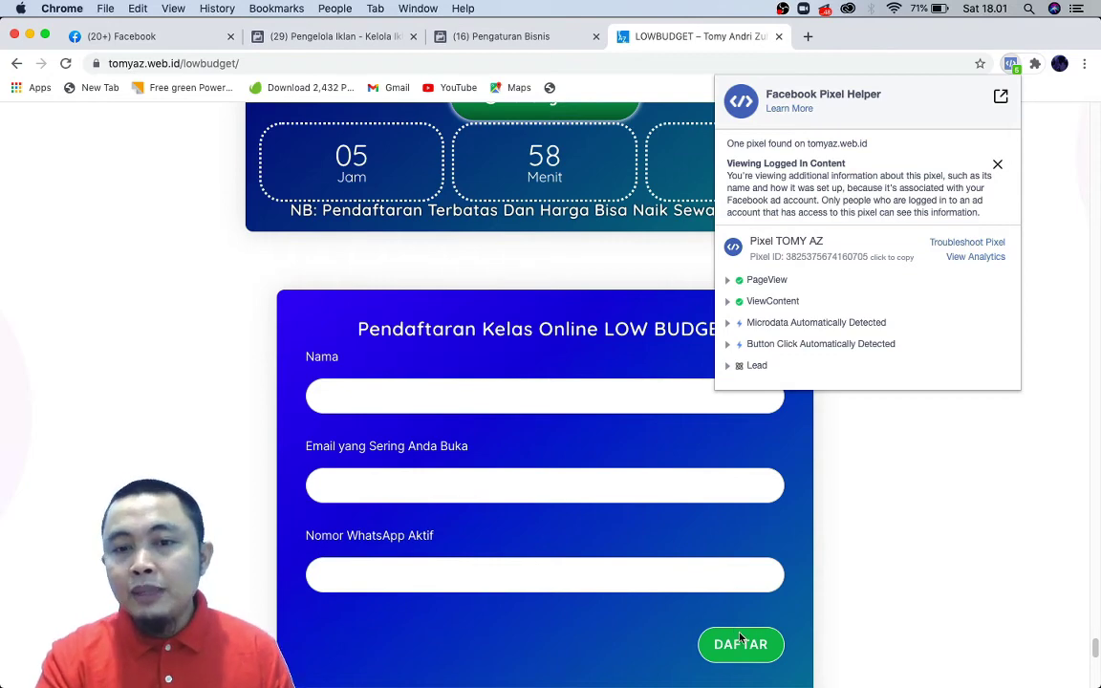
Compare the Konversi objective in Ads Manager with the landing page's address and its events in Facebook Pixel Helper
left_click(352, 43)
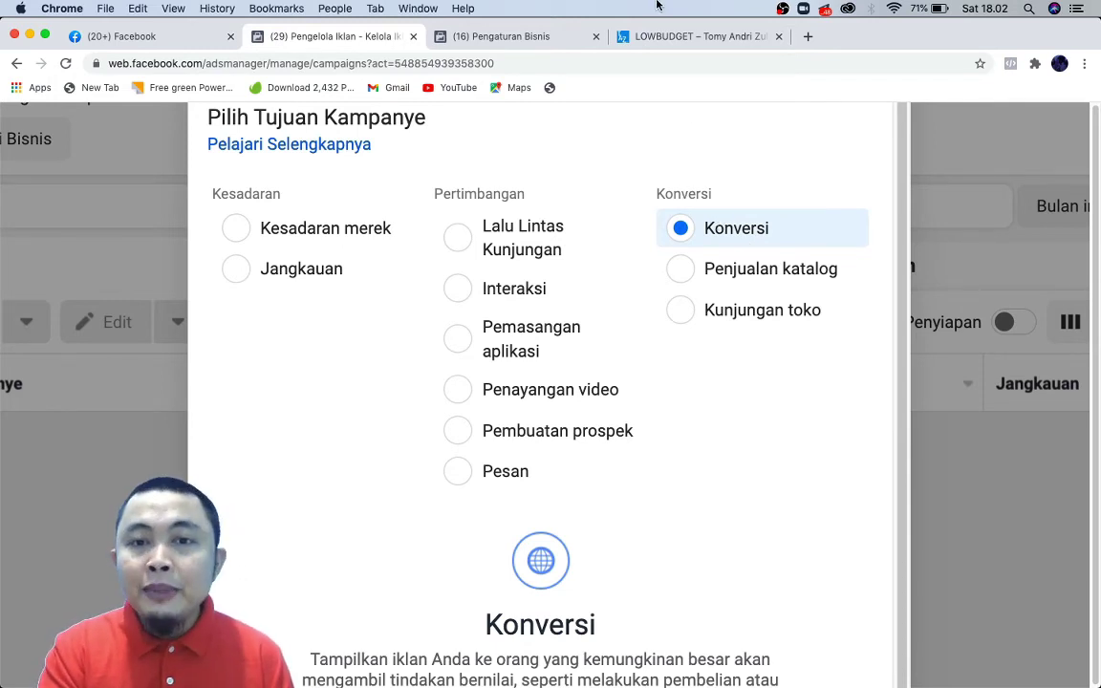
left_click(659, 37)
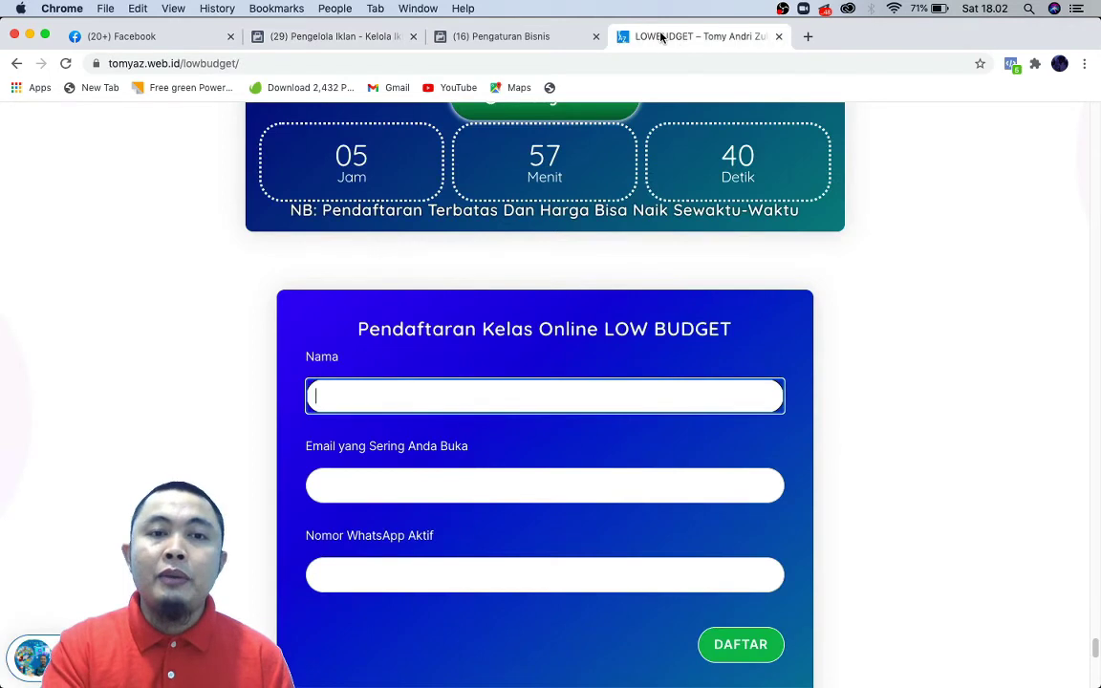
left_click(372, 64)
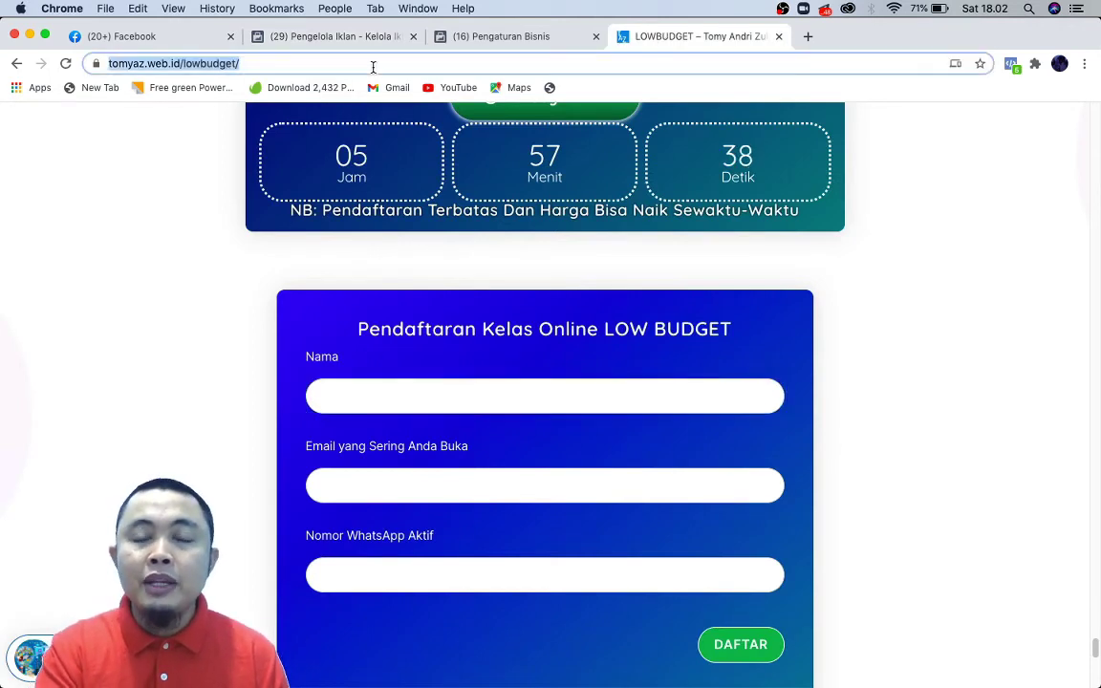
left_click(1009, 64)
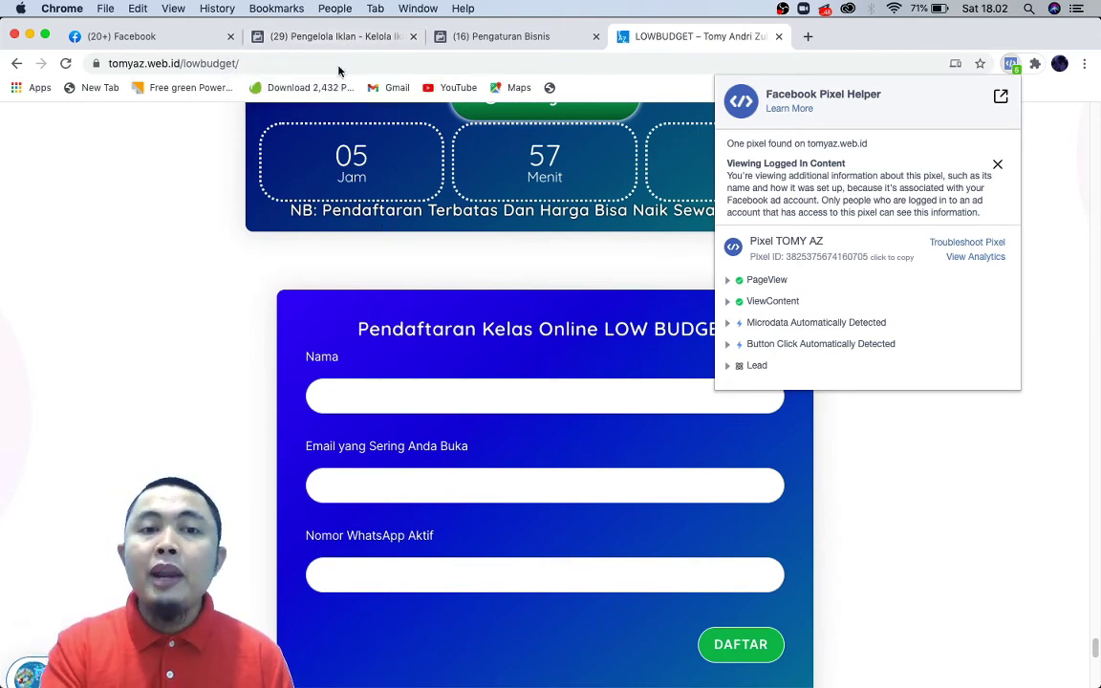
Select Penjualan katalog as the campaign objective and show the options for adding a catalog under Sumber Data in Pengaturan Bisnis
left_click(336, 36)
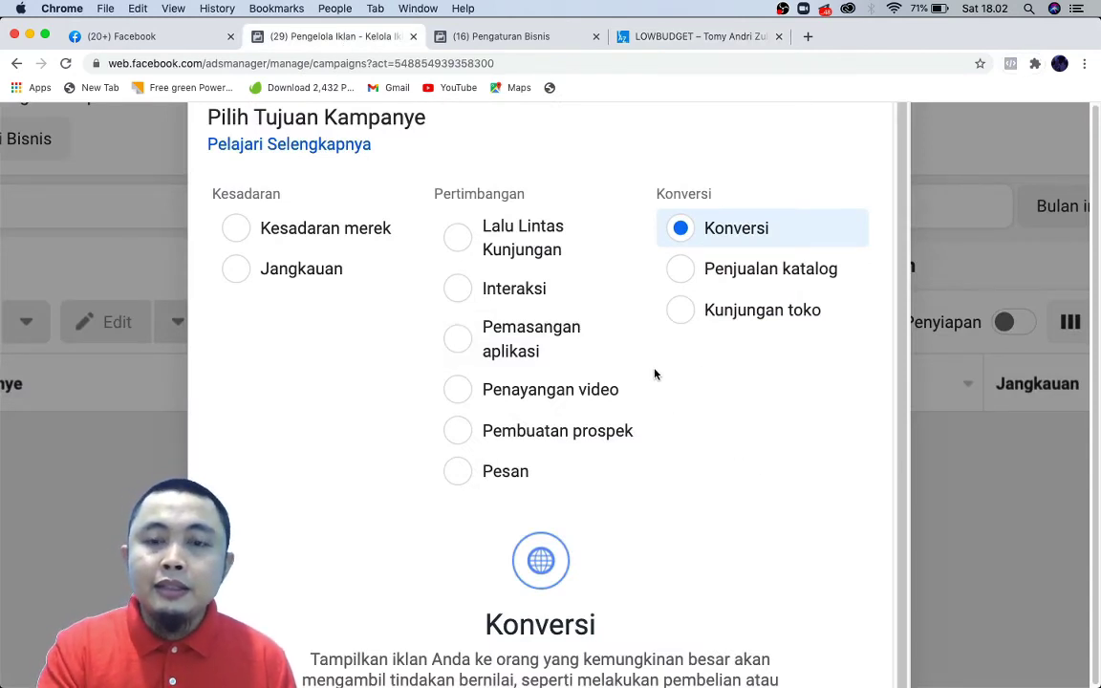
left_click(719, 289)
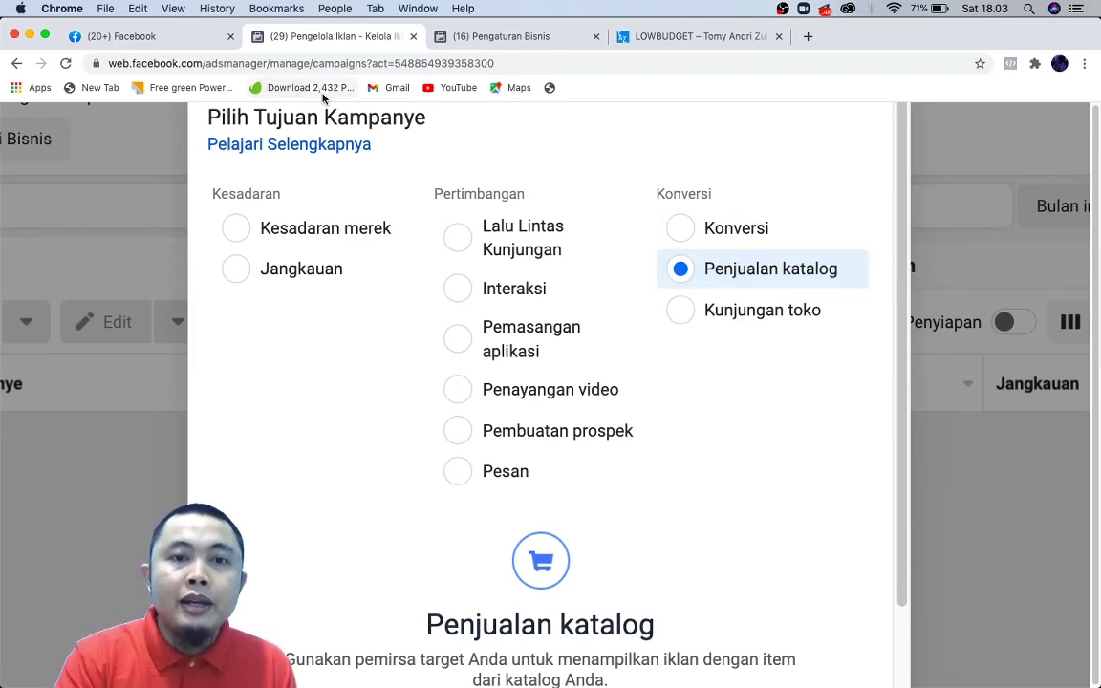
left_click(543, 38)
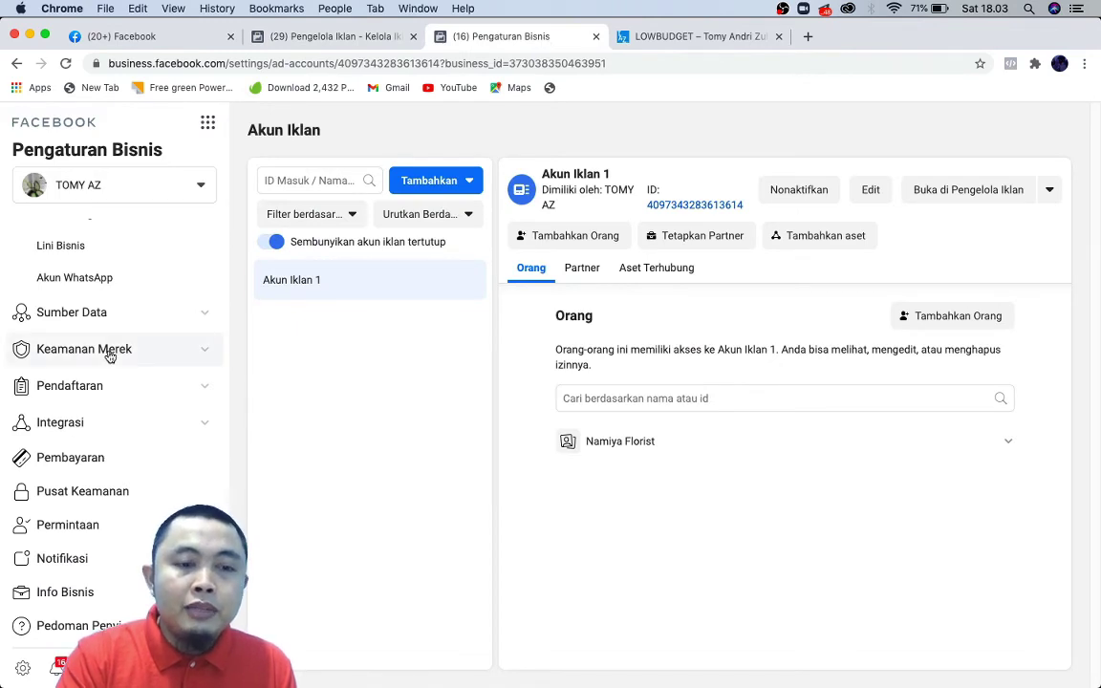
left_click(191, 314)
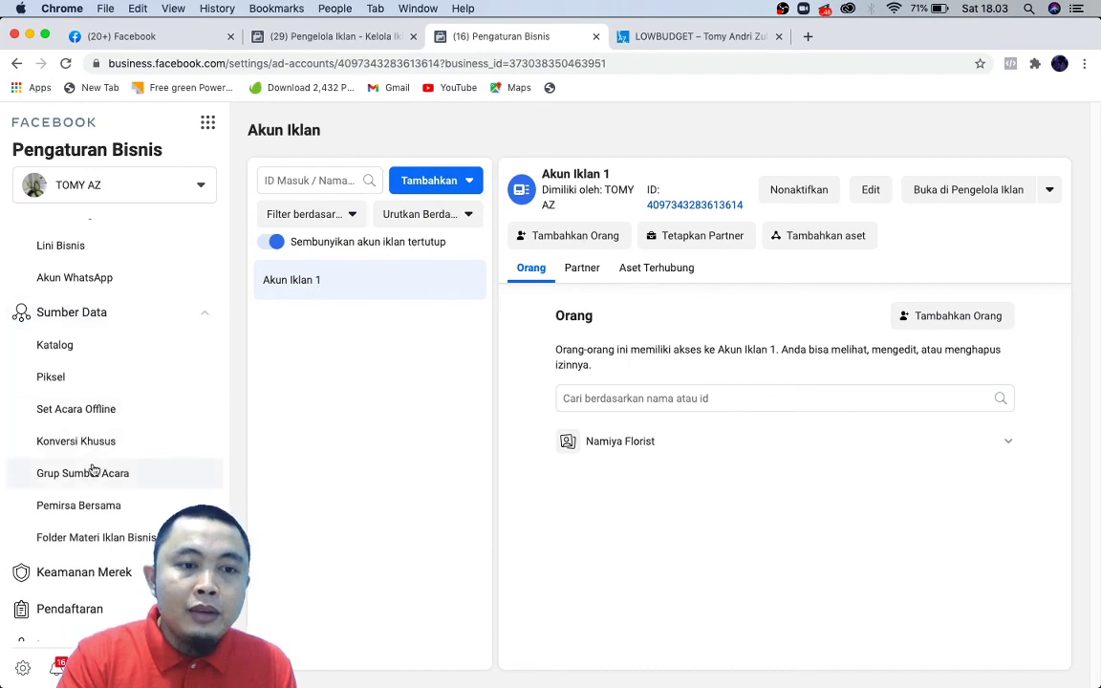
left_click(110, 345)
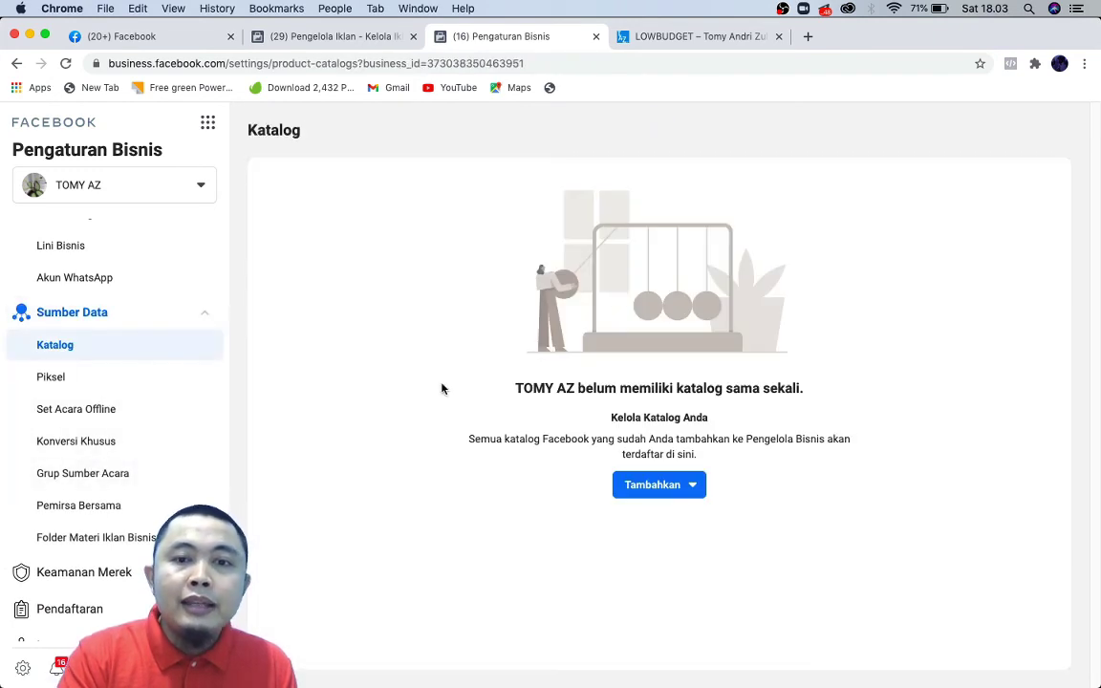
left_click(699, 493)
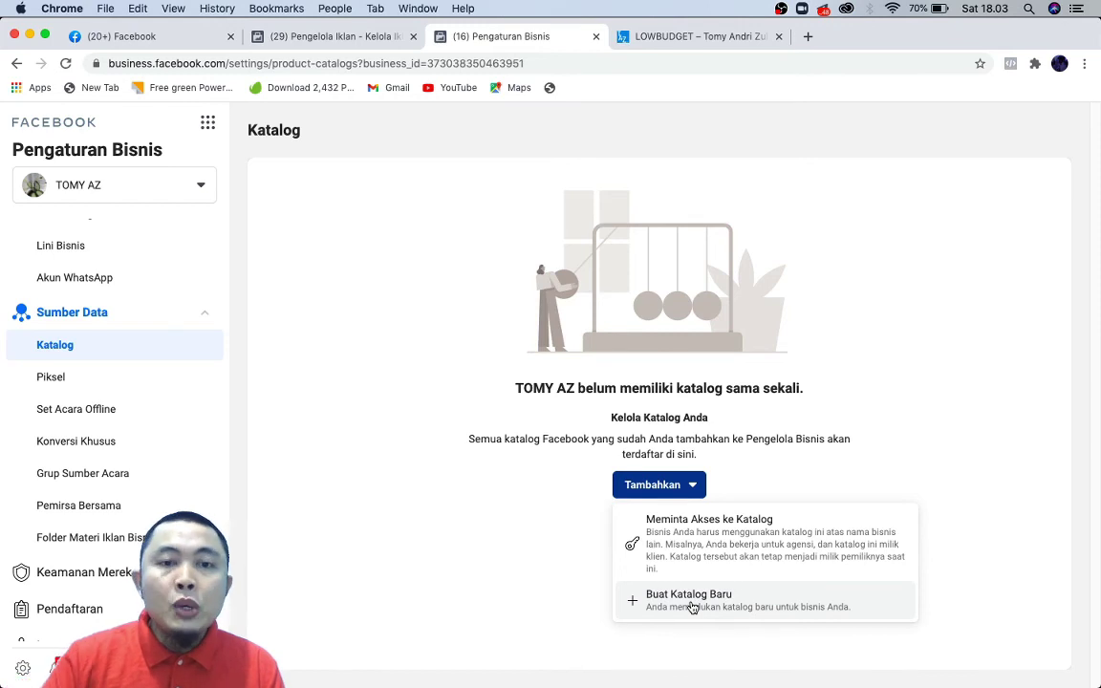
Select Kunjungan toko as the campaign objective in Ads Manager and read its description
left_click(330, 38)
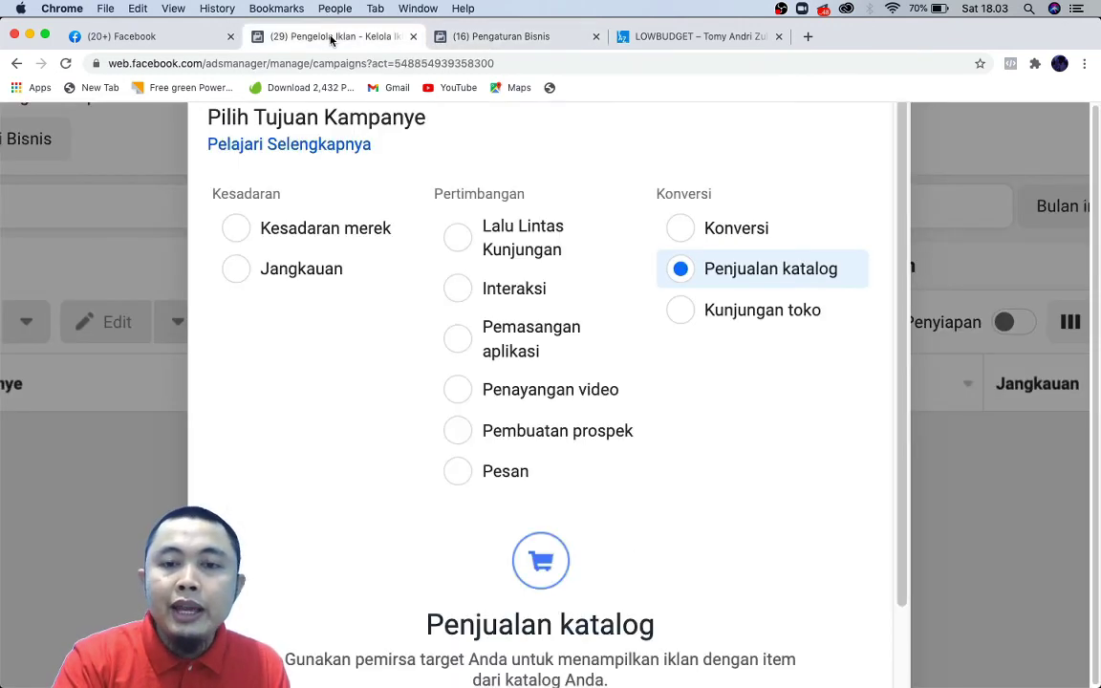
left_click(720, 318)
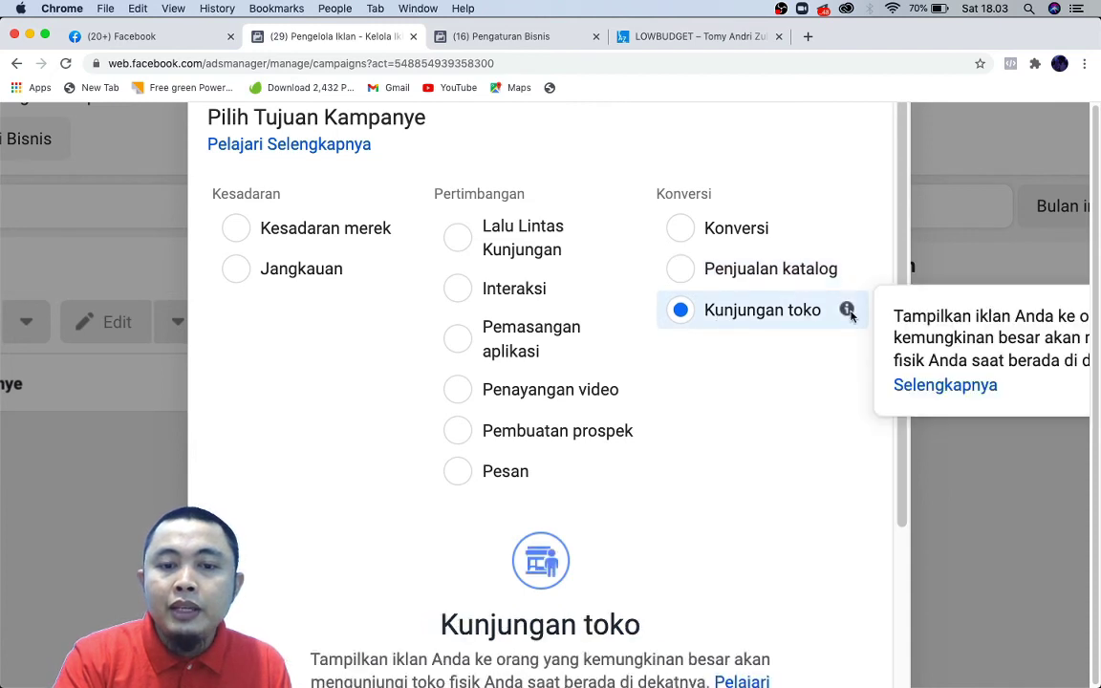
scroll(675, 528, "down", 3)
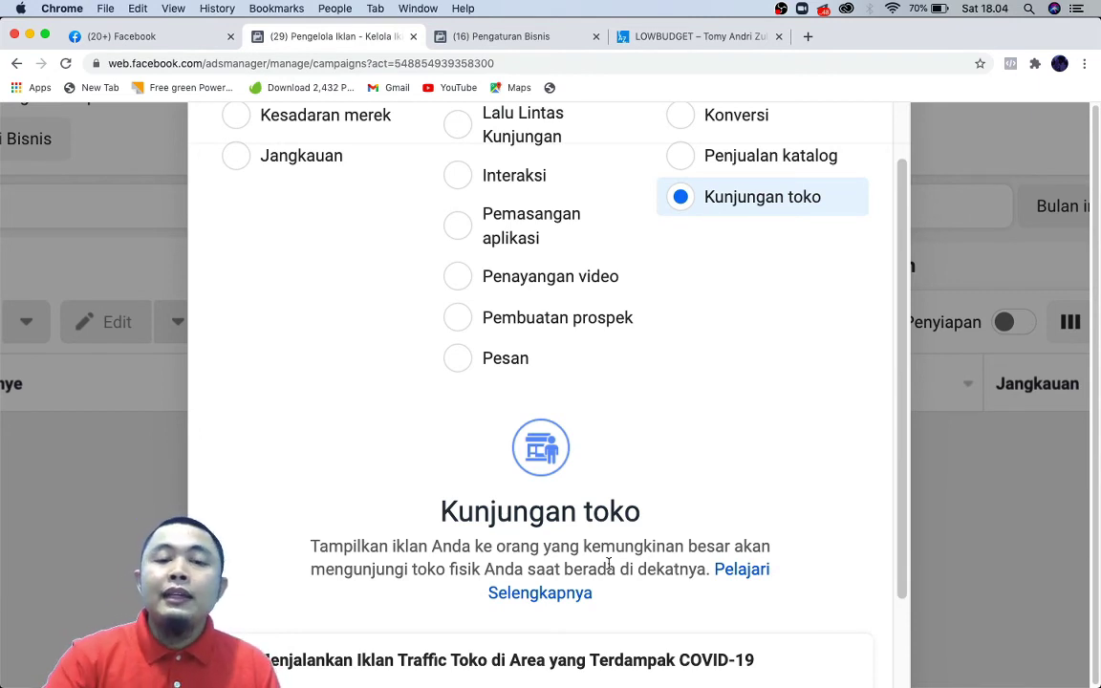
scroll(608, 564, "up", 3)
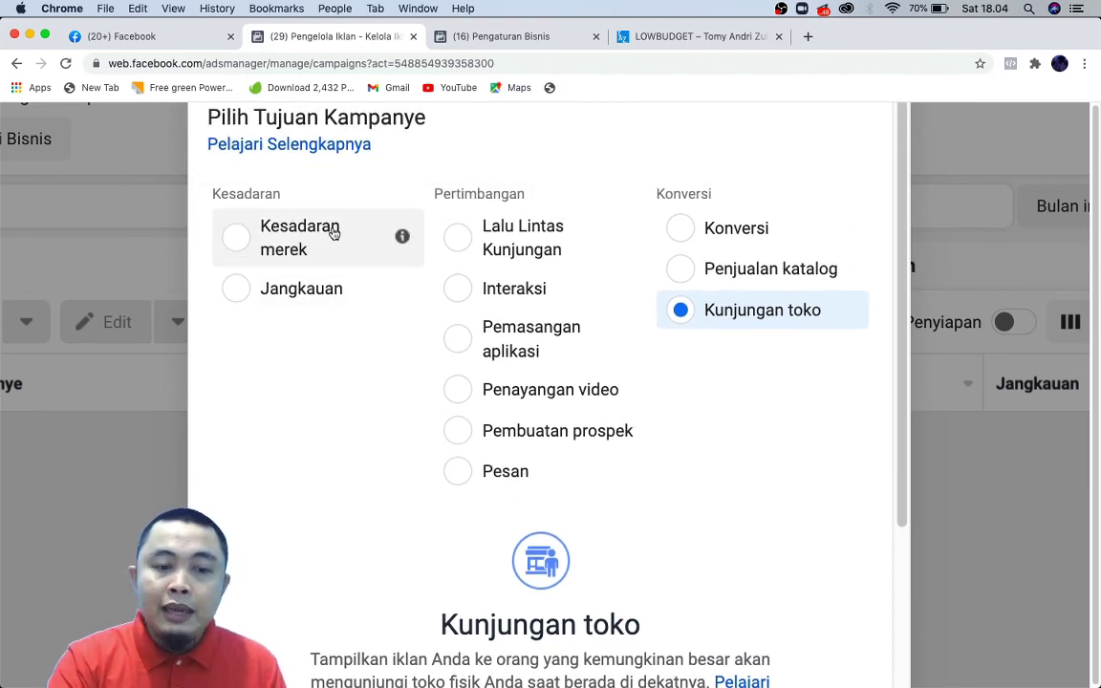
Show the Marketing Objective title slide in the presentation and review the Kesadaran, Pertimbangan and Konversi objectives back in Ads Manager
key("super+Tab")
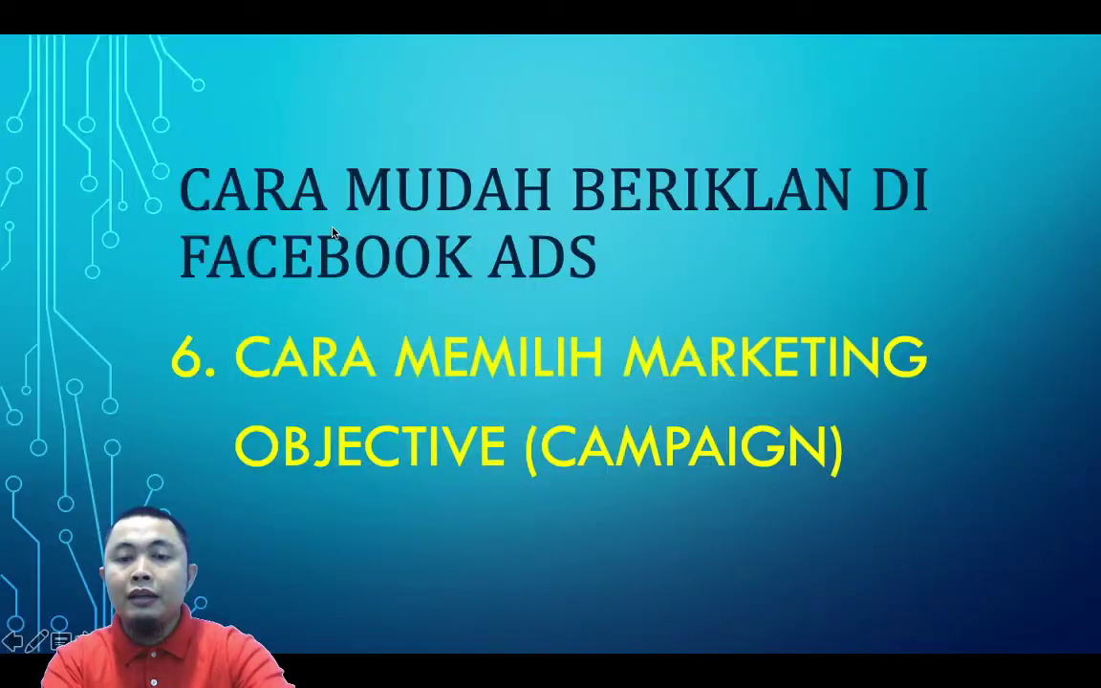
key("super+Tab")
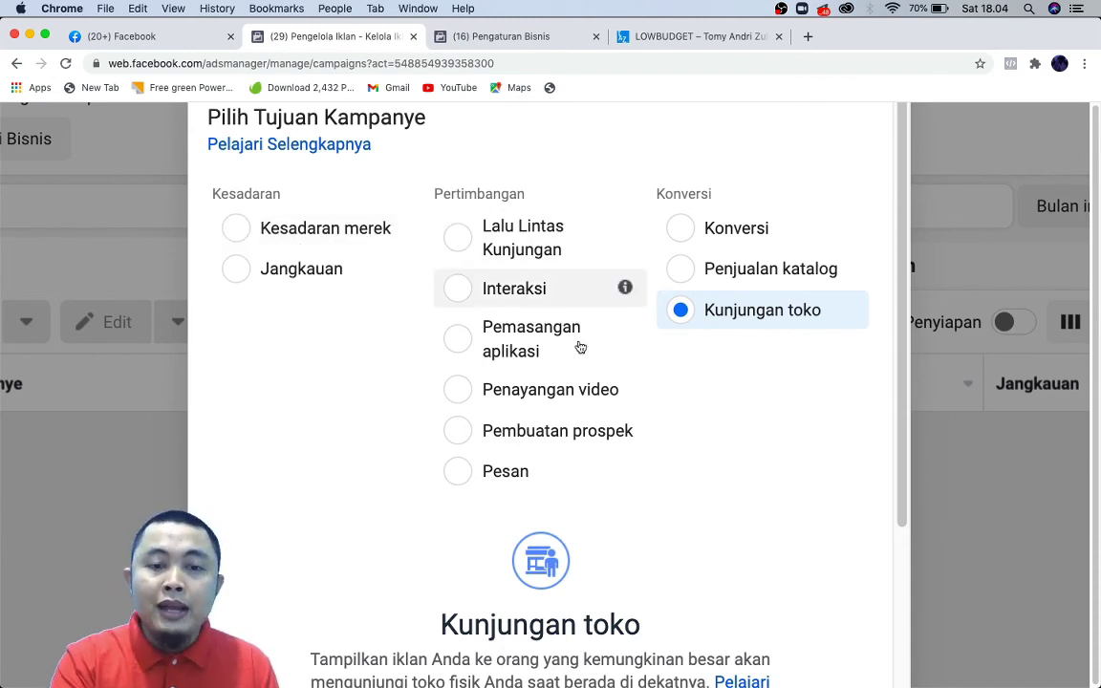
scroll(580, 346, "down", 1)
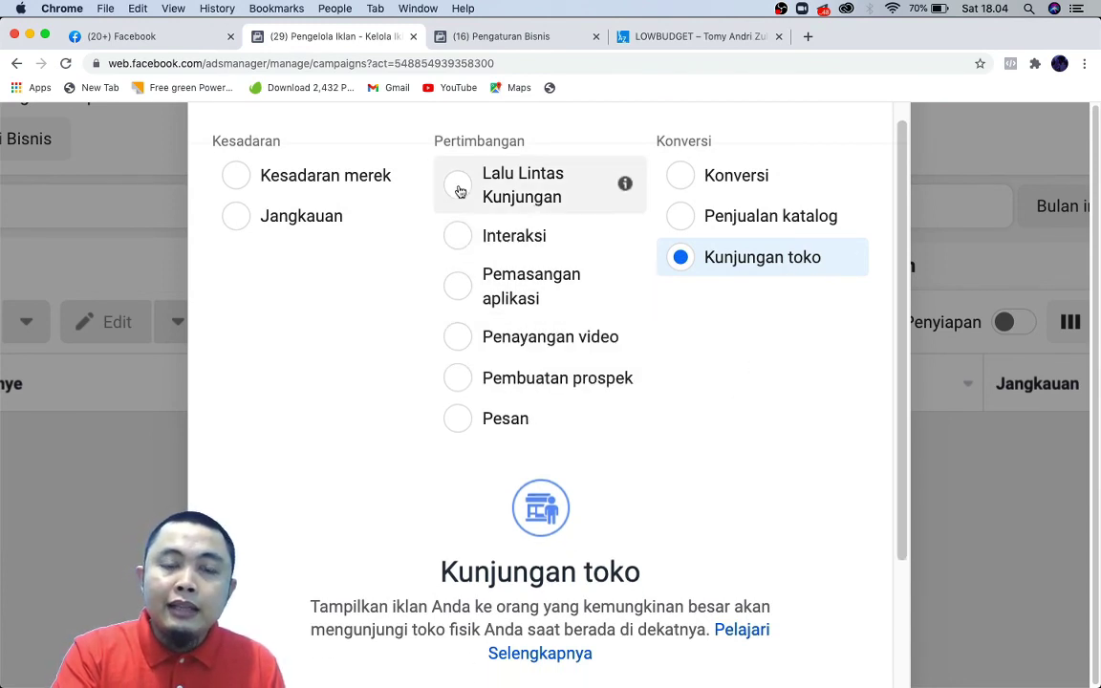
scroll(715, 223, "down", 1)
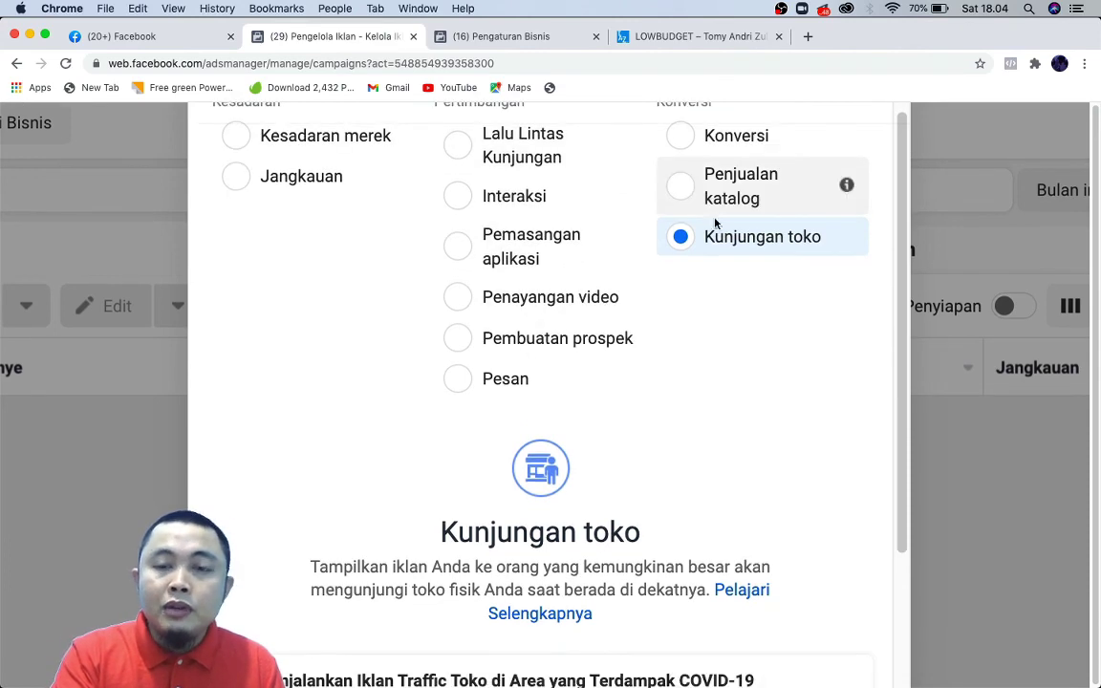
scroll(715, 223, "up", 1)
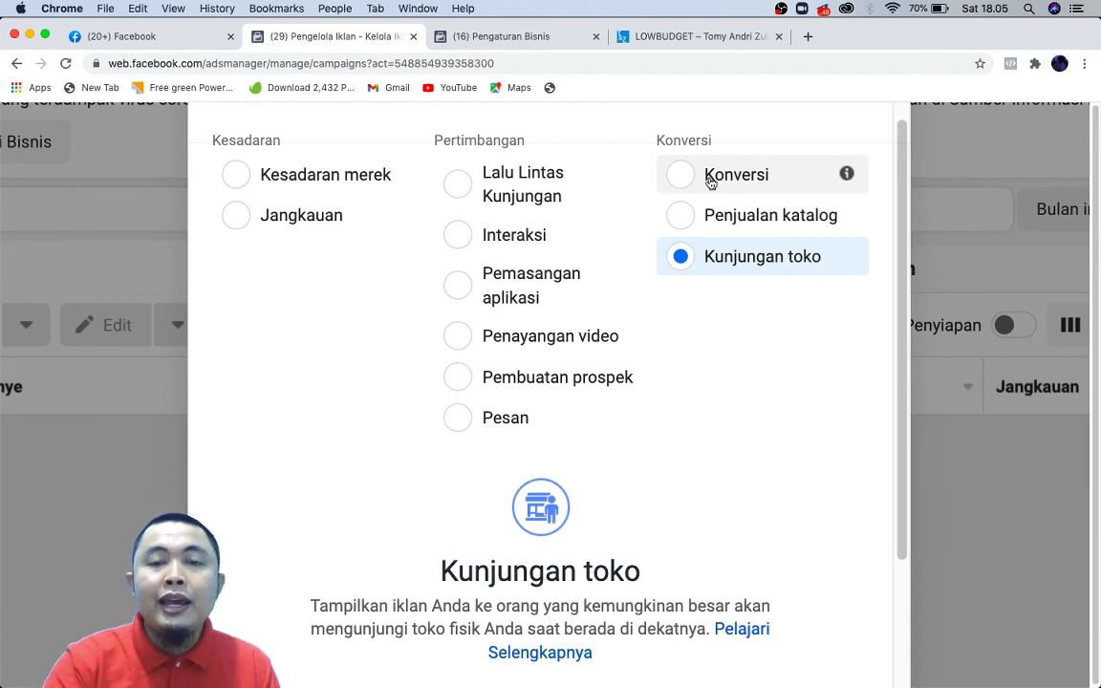
Revisit the landing page's price offer and registration form, and select Konversi as the campaign objective in Ads Manager
left_click(626, 35)
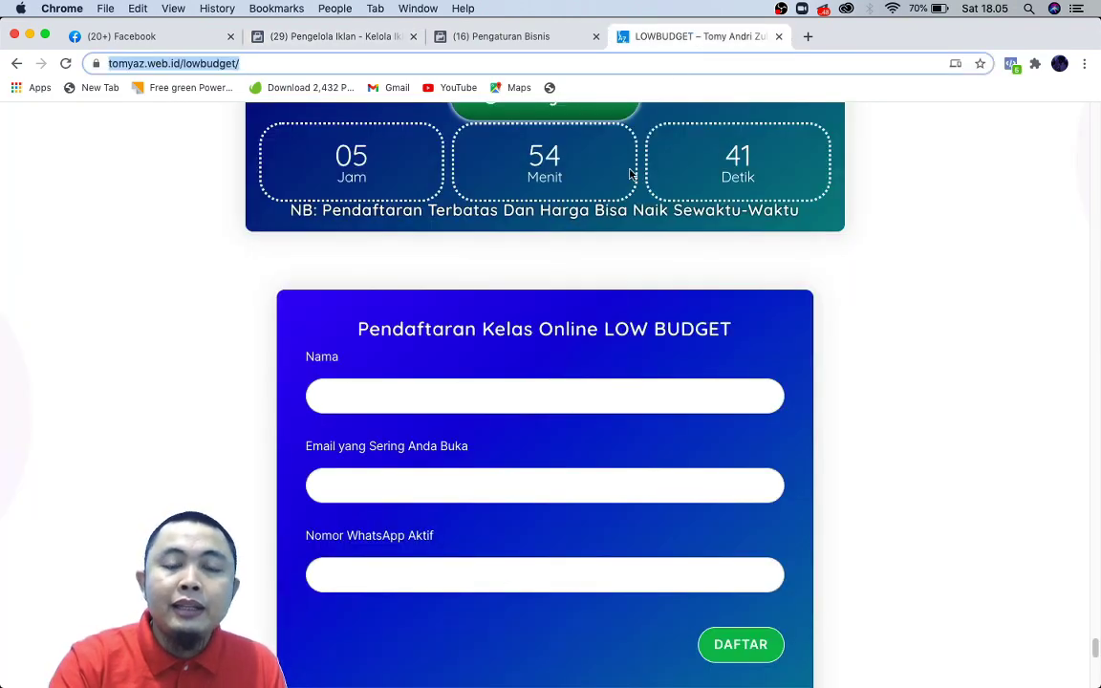
scroll(629, 172, "down", 5)
scroll(629, 172, "up", 10)
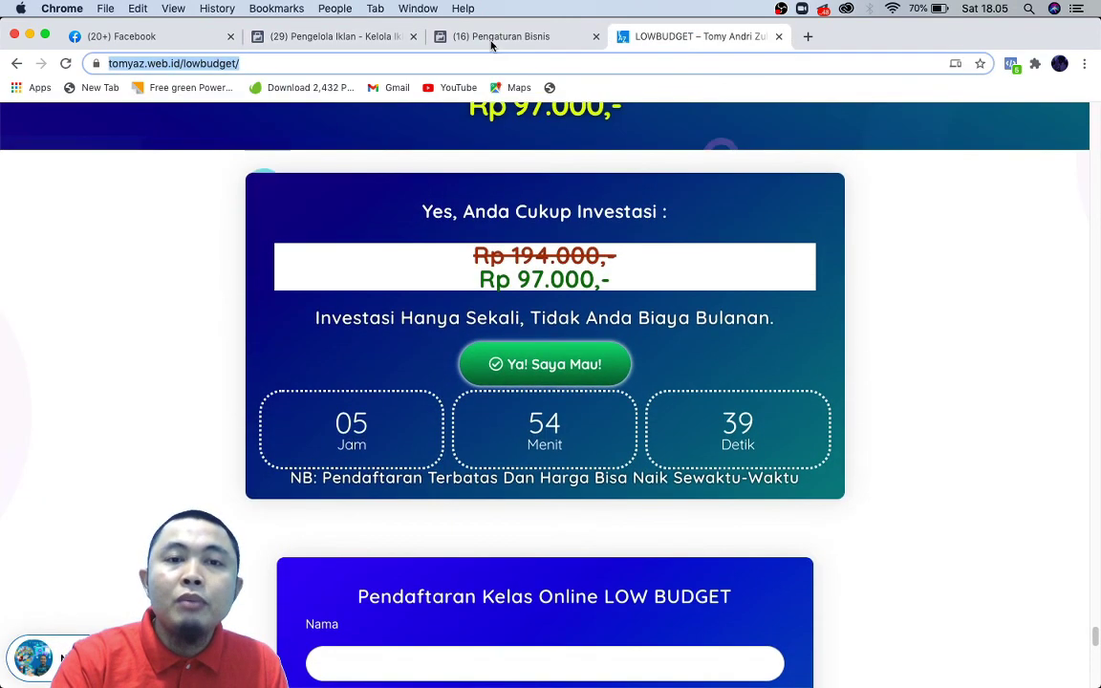
left_click(344, 37)
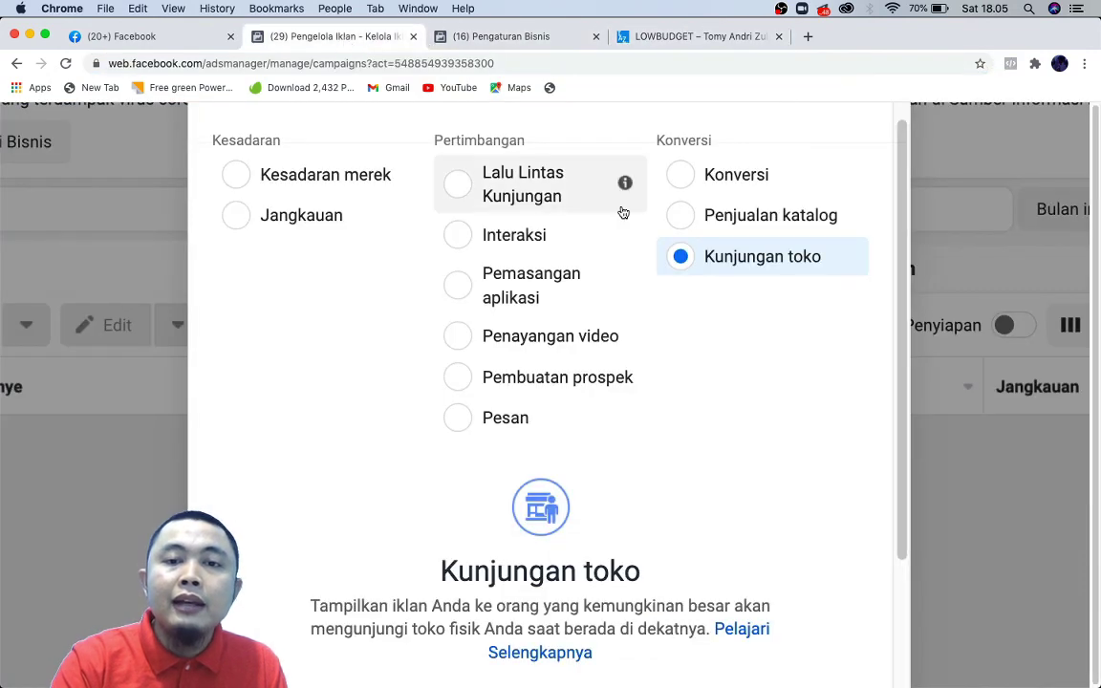
left_click(706, 188)
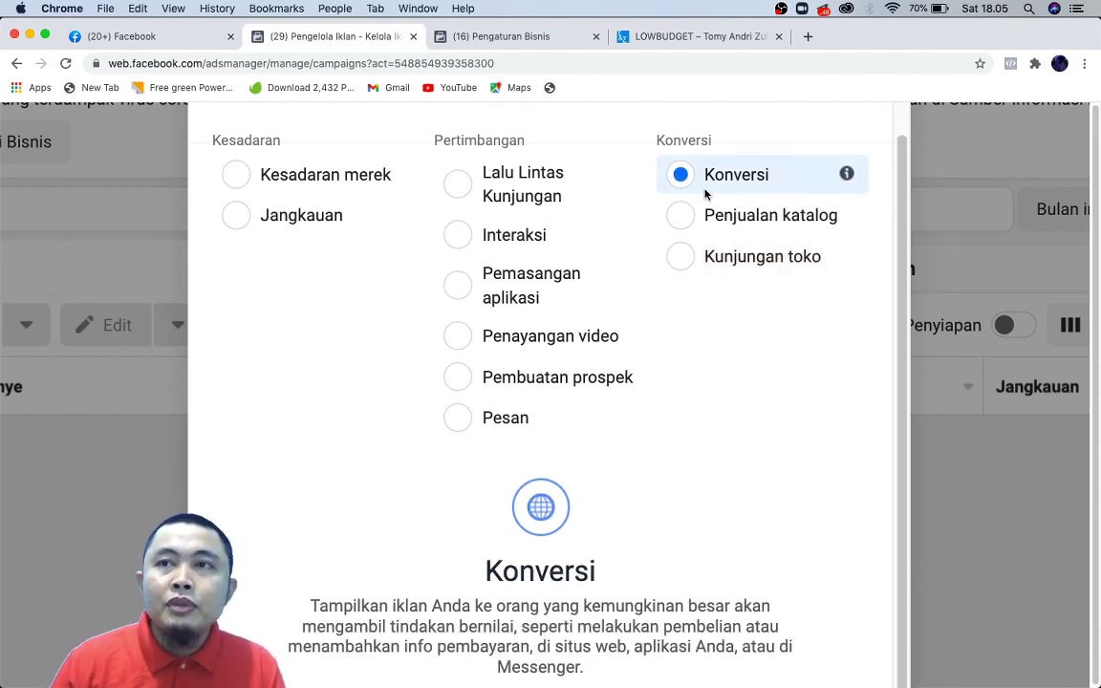